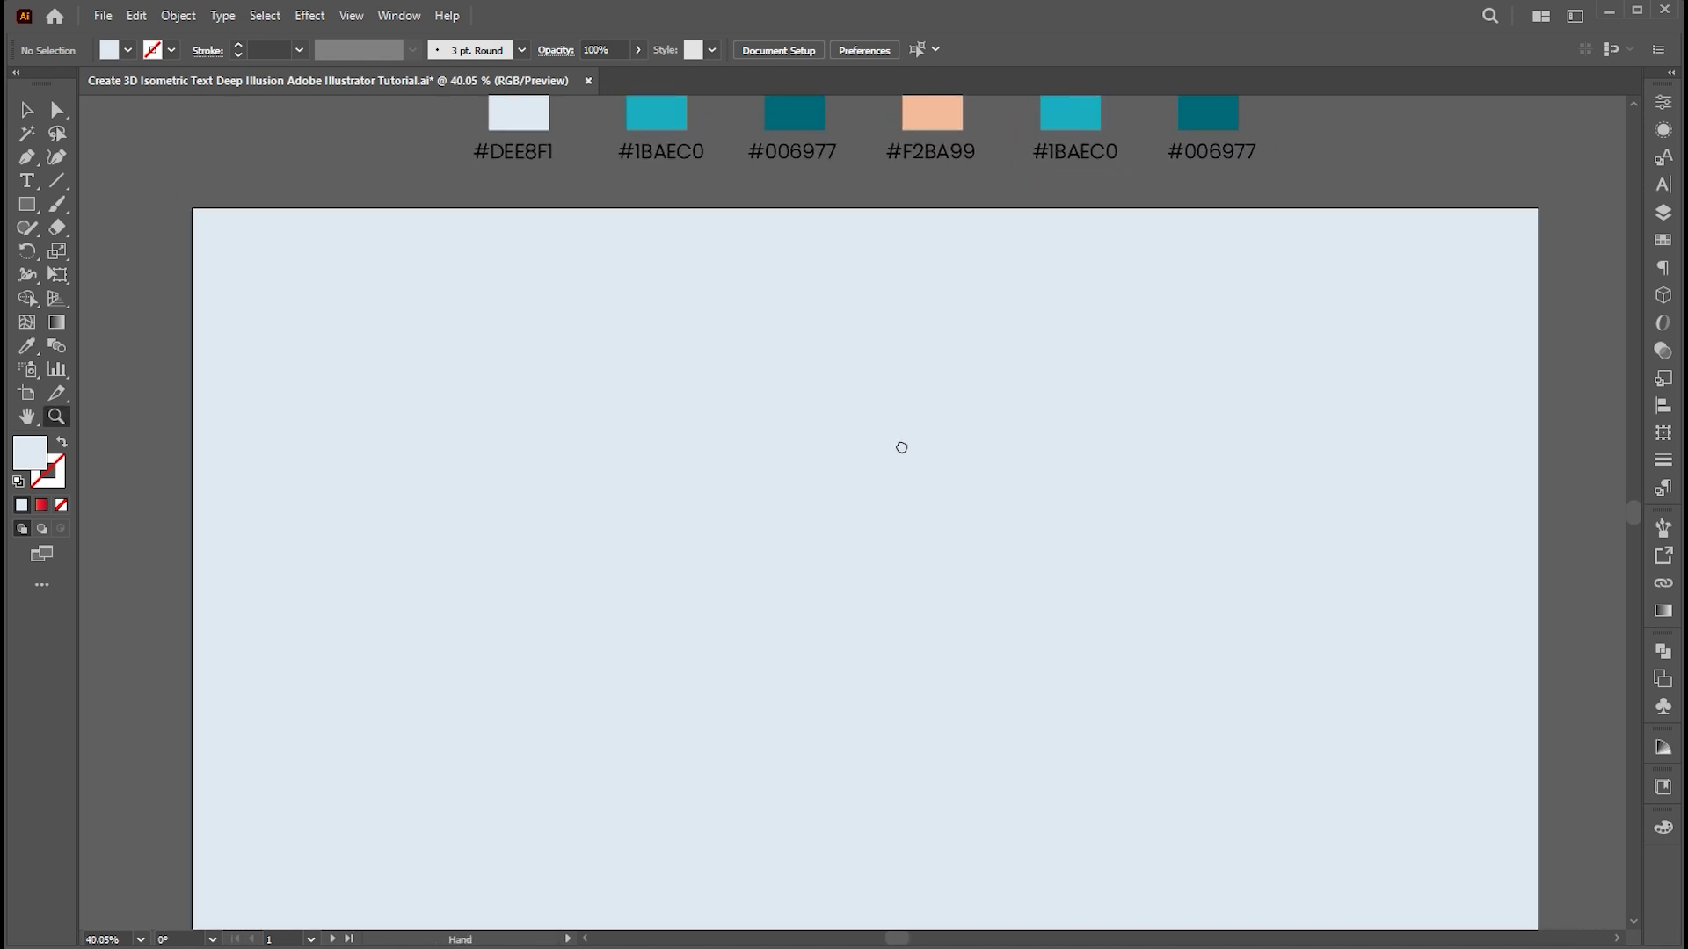
- Type a letter L in Ultra weight, enlarge it about fivefold and move it down-left
click(31, 182)
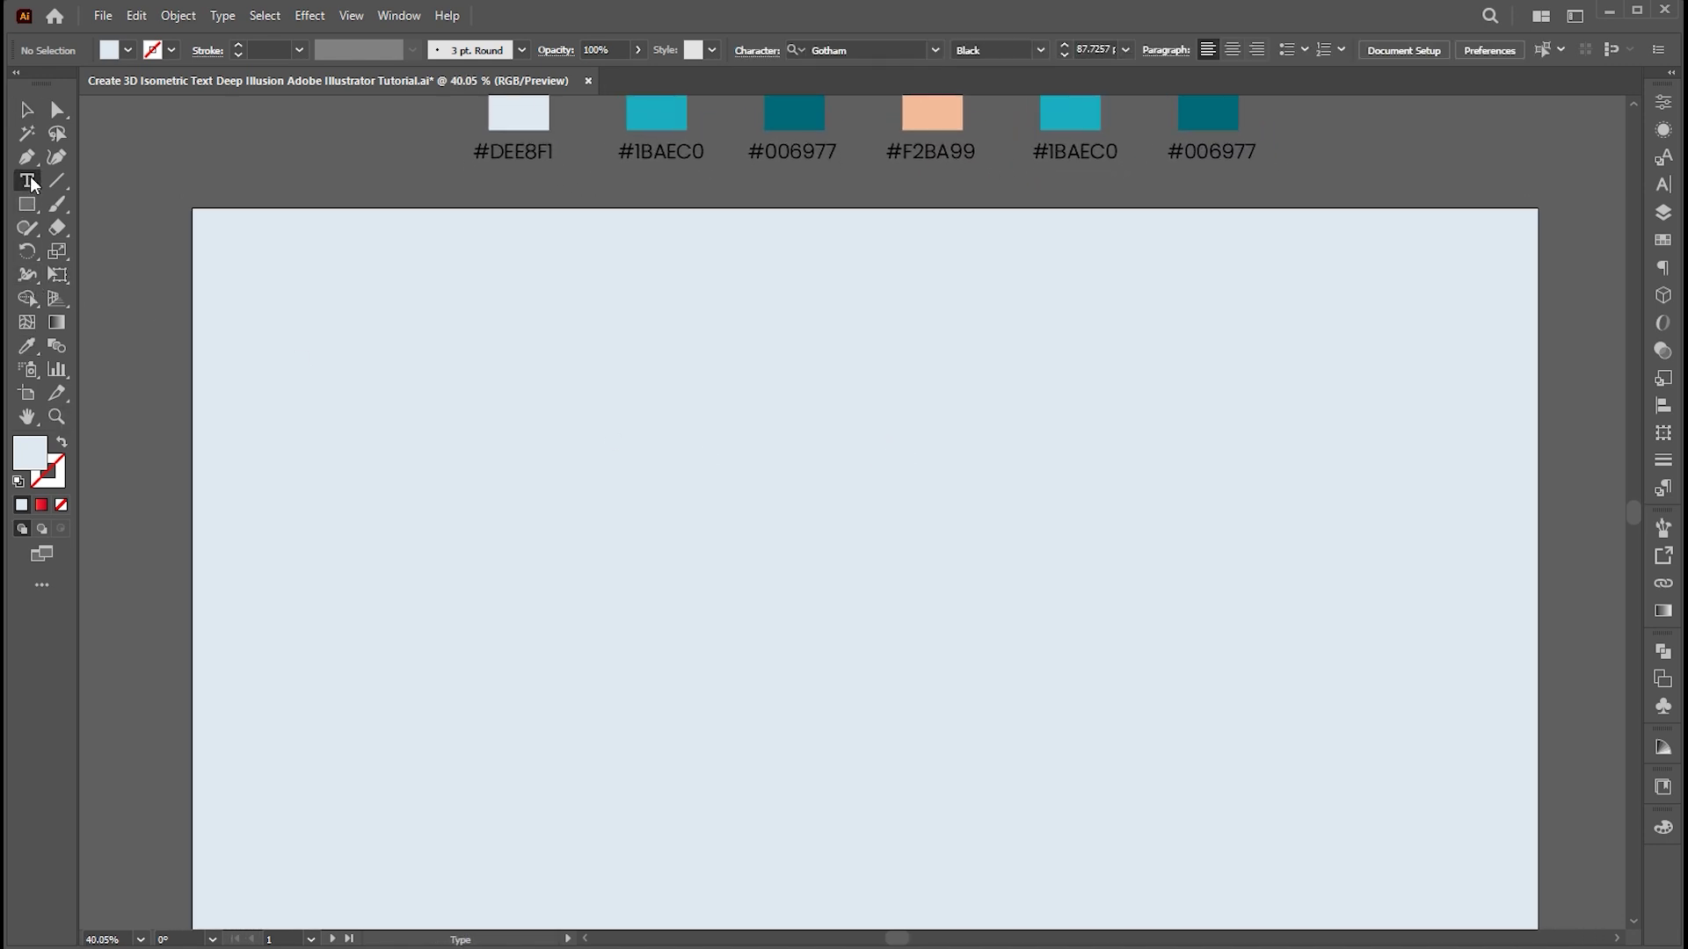
click(754, 476)
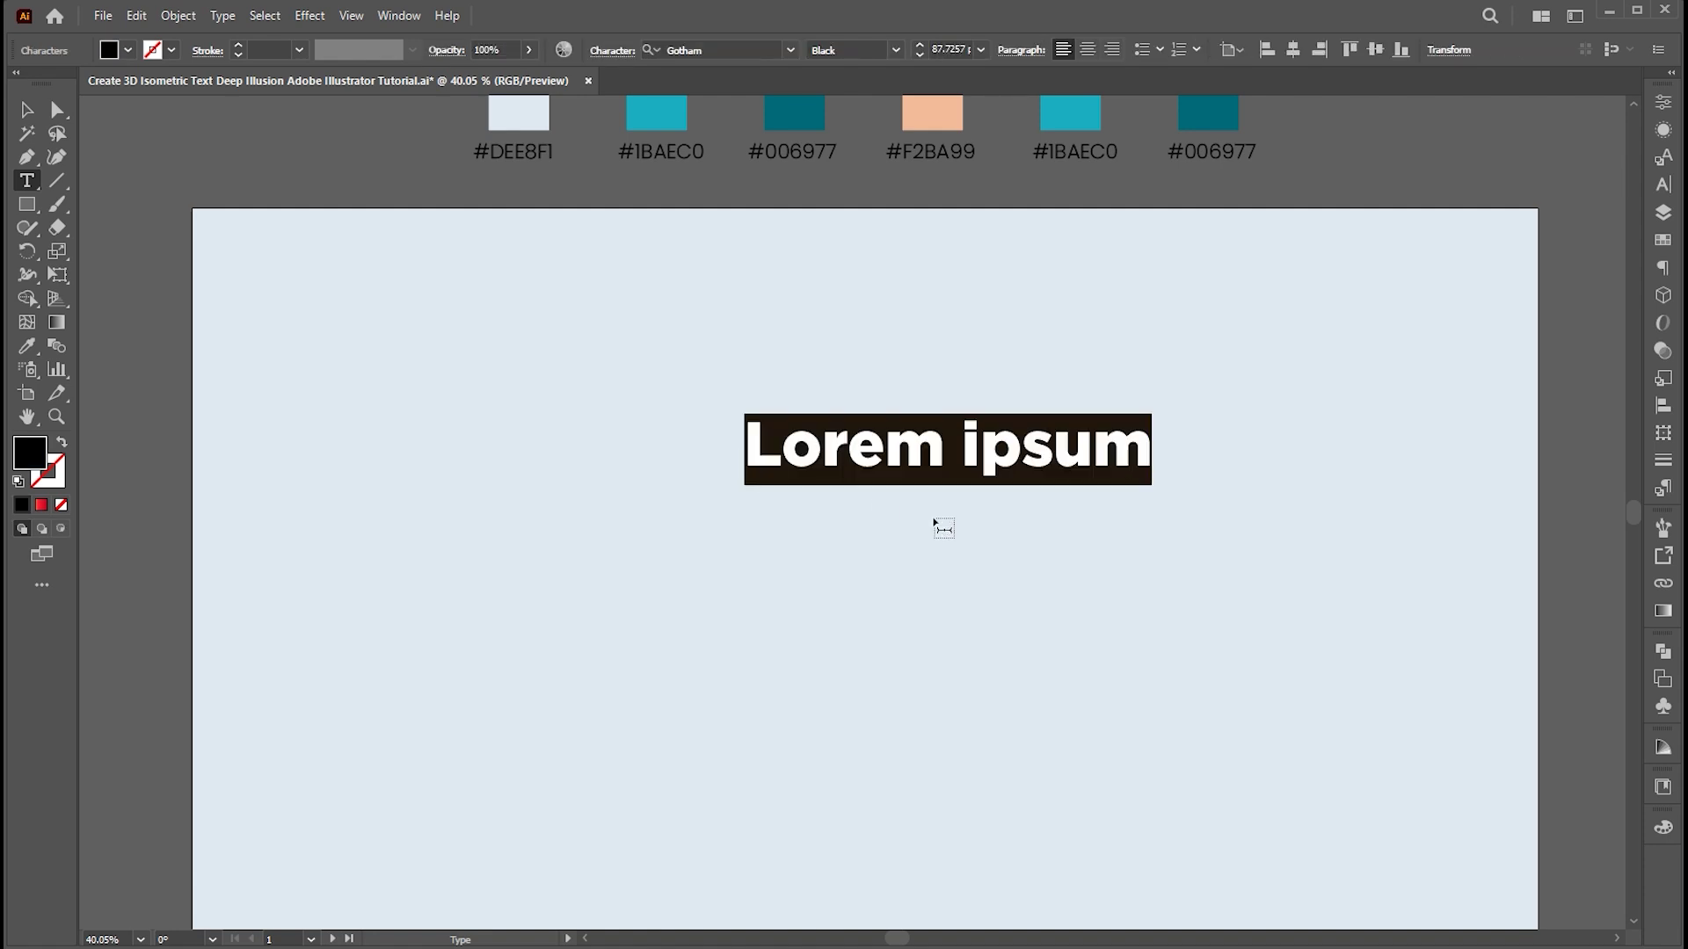
text(L)
key(ctrl+a)
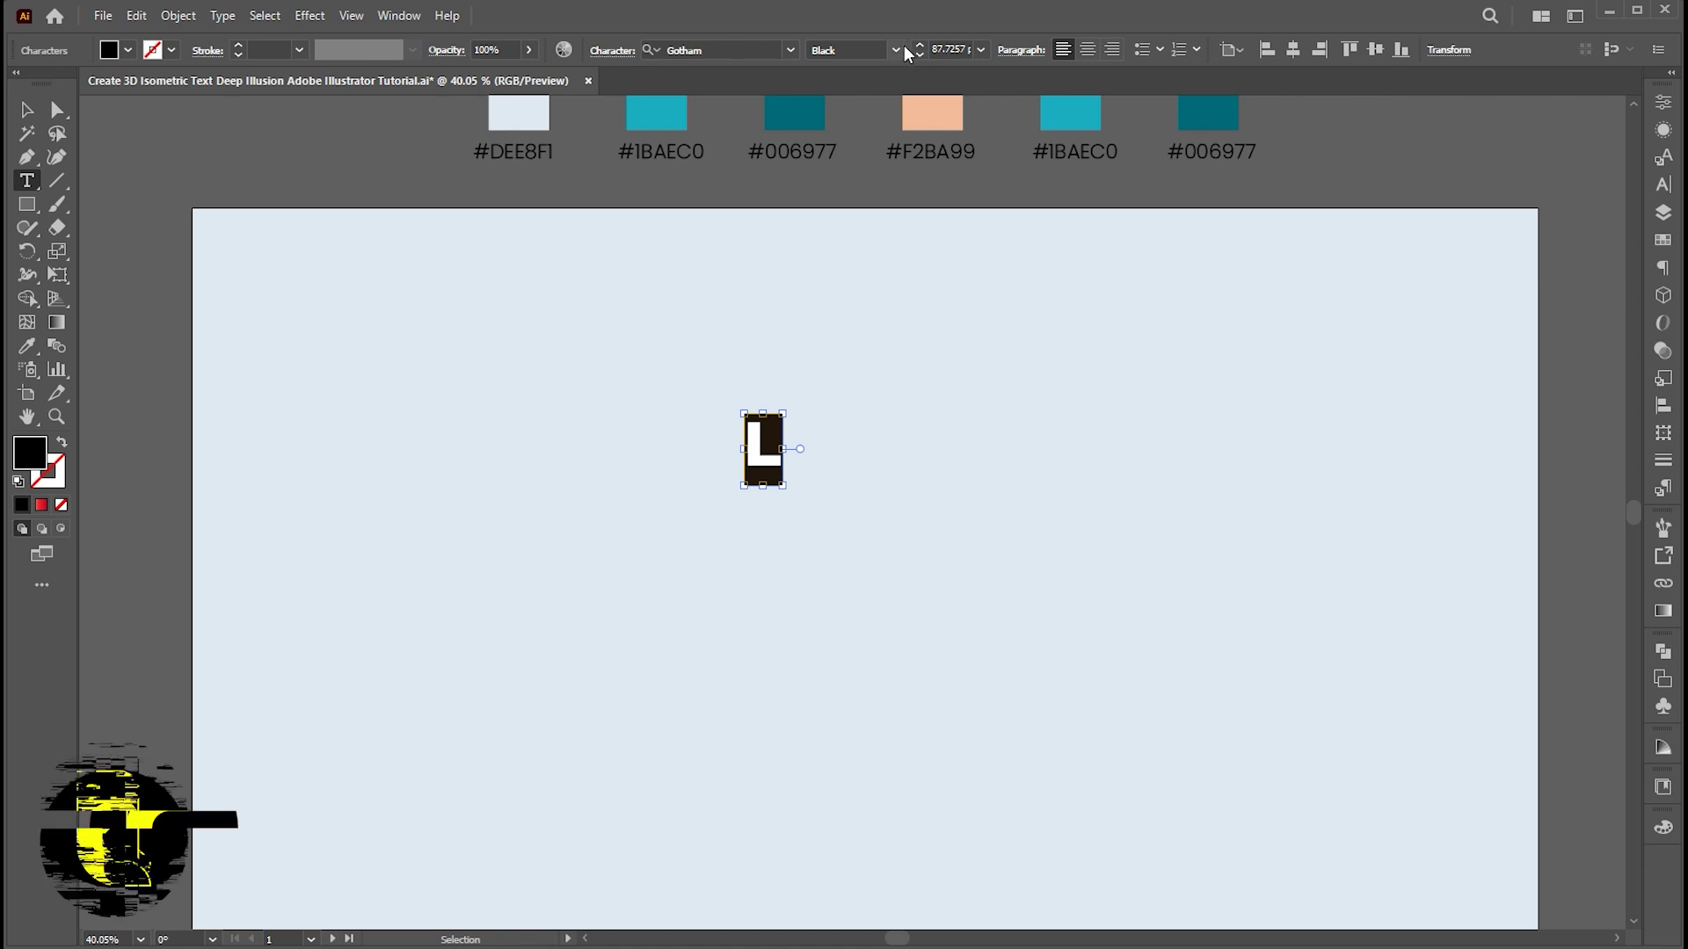
click(895, 49)
click(842, 374)
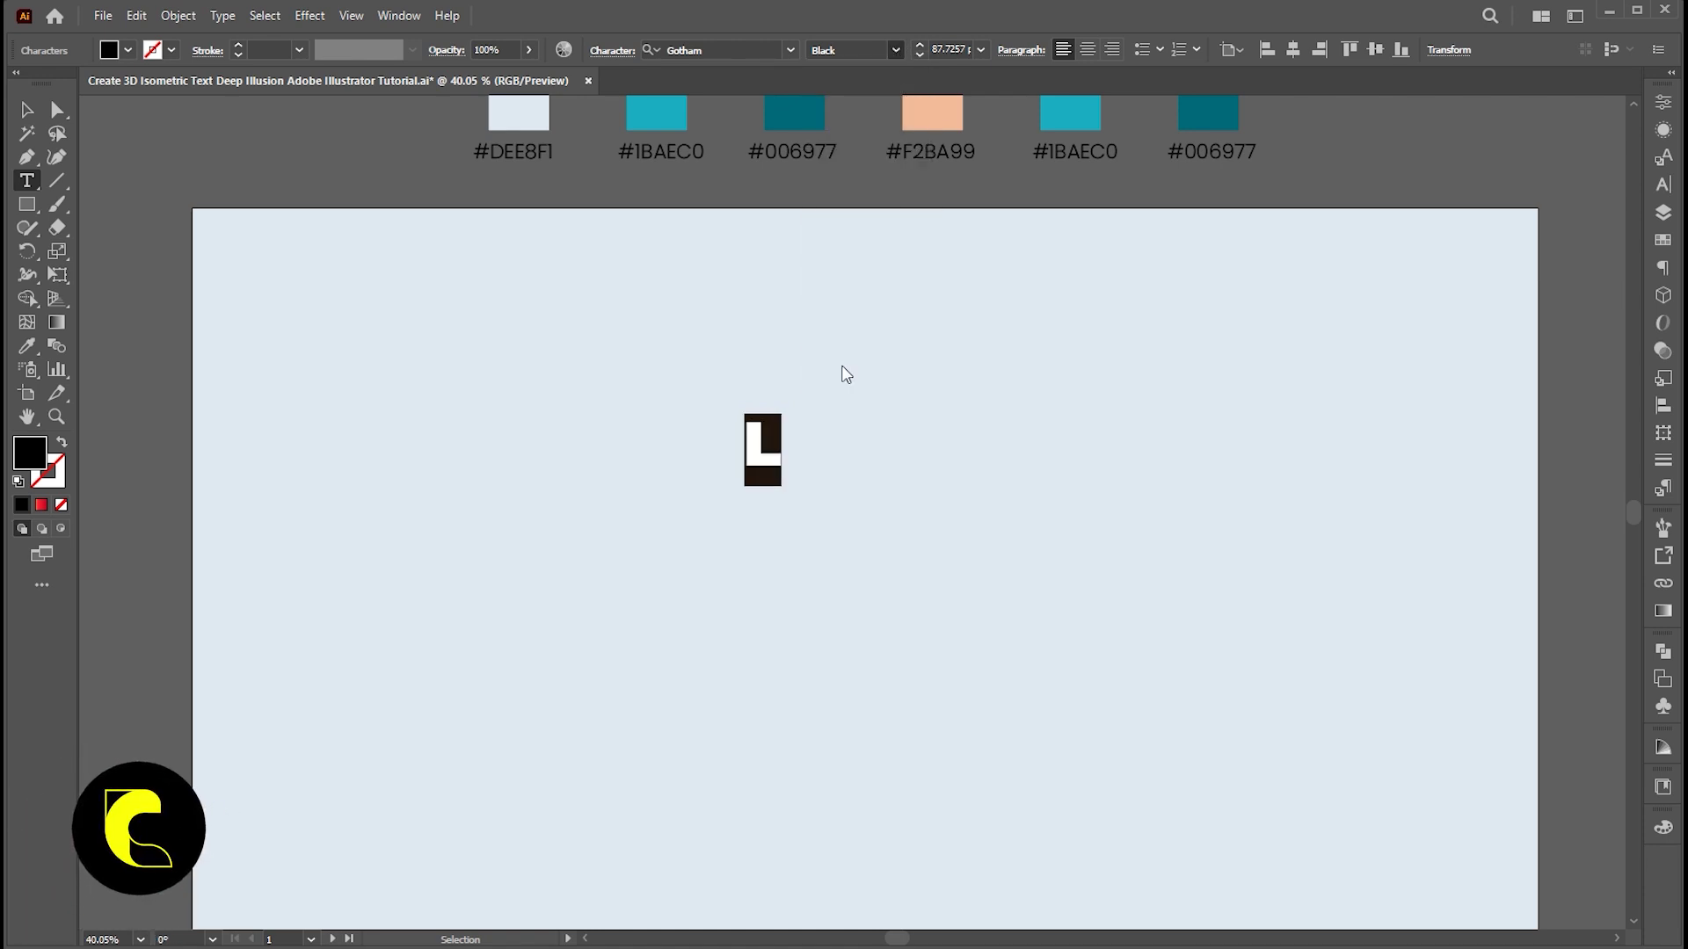
click(24, 111)
drag(781, 450, 858, 446)
drag(777, 496, 682, 610)
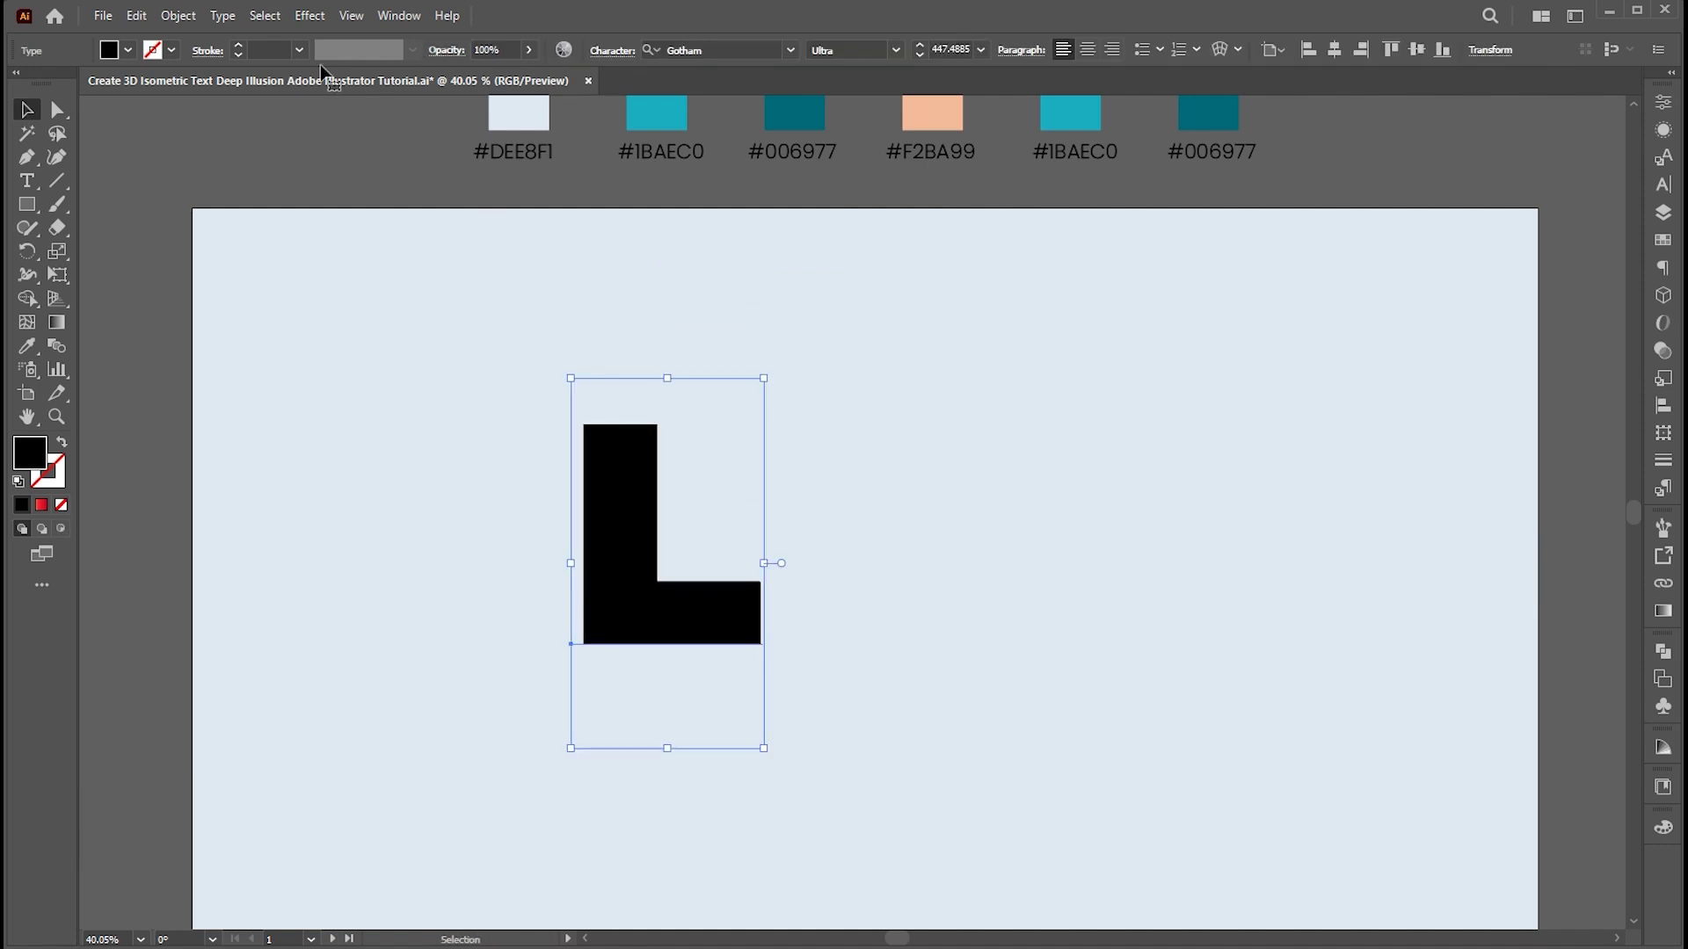
- Apply 3D (Classic) Rotate with Isometric Top to the L and expand its appearance
click(305, 19)
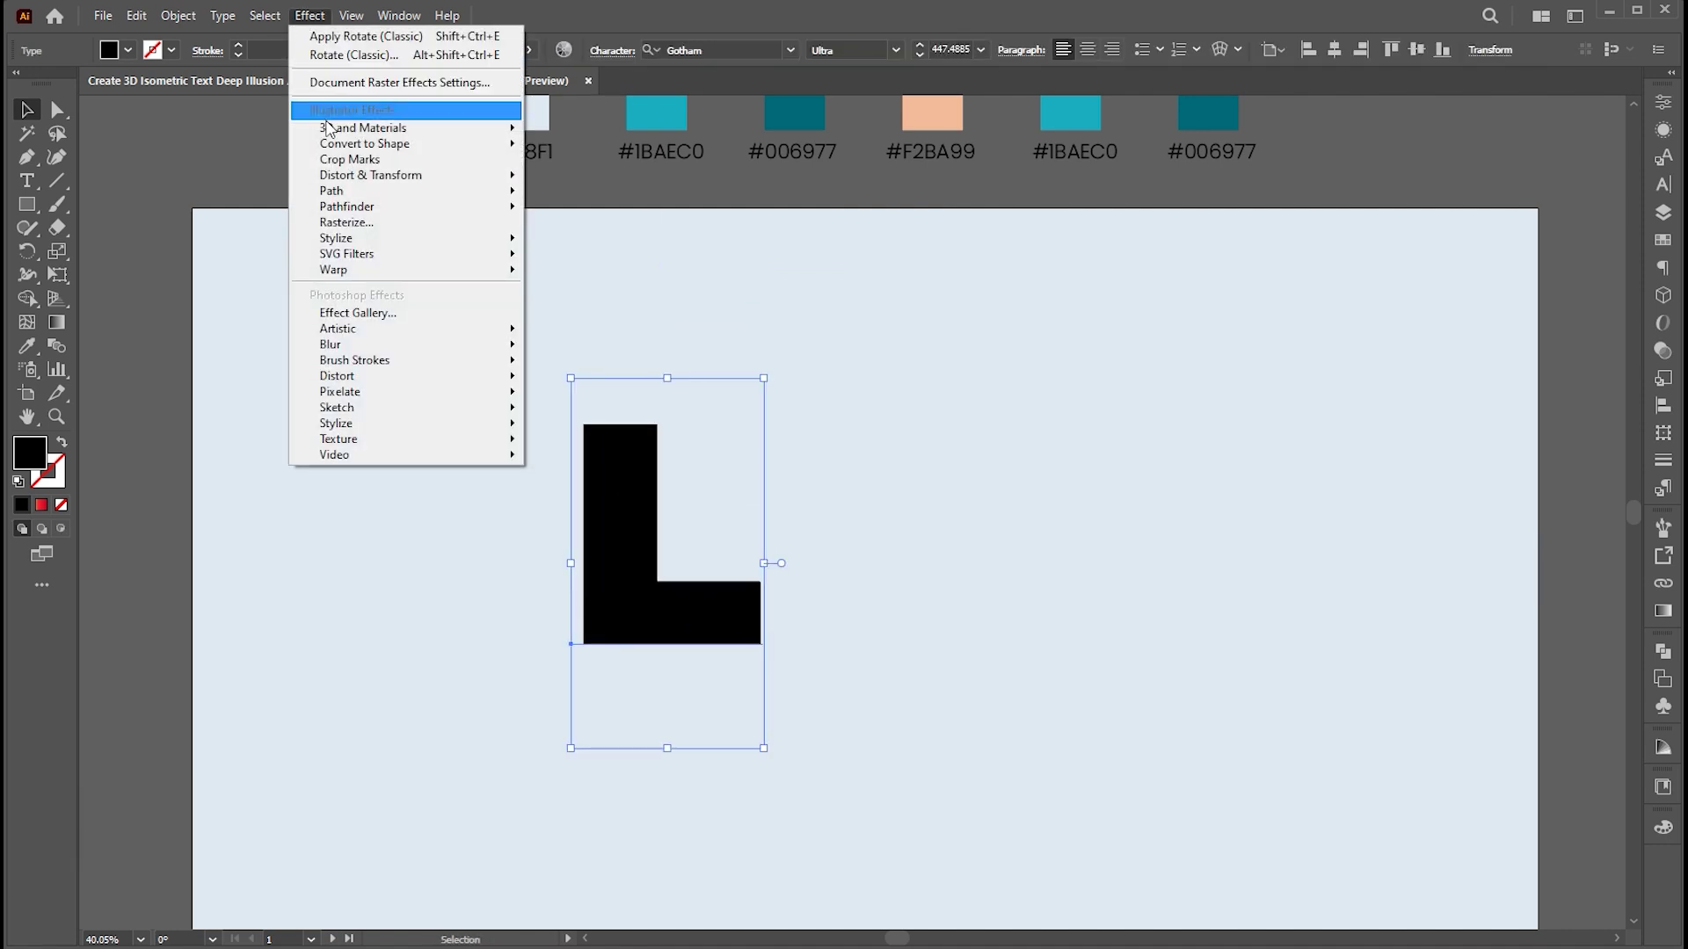
mouse_move(332, 132)
mouse_move(614, 238)
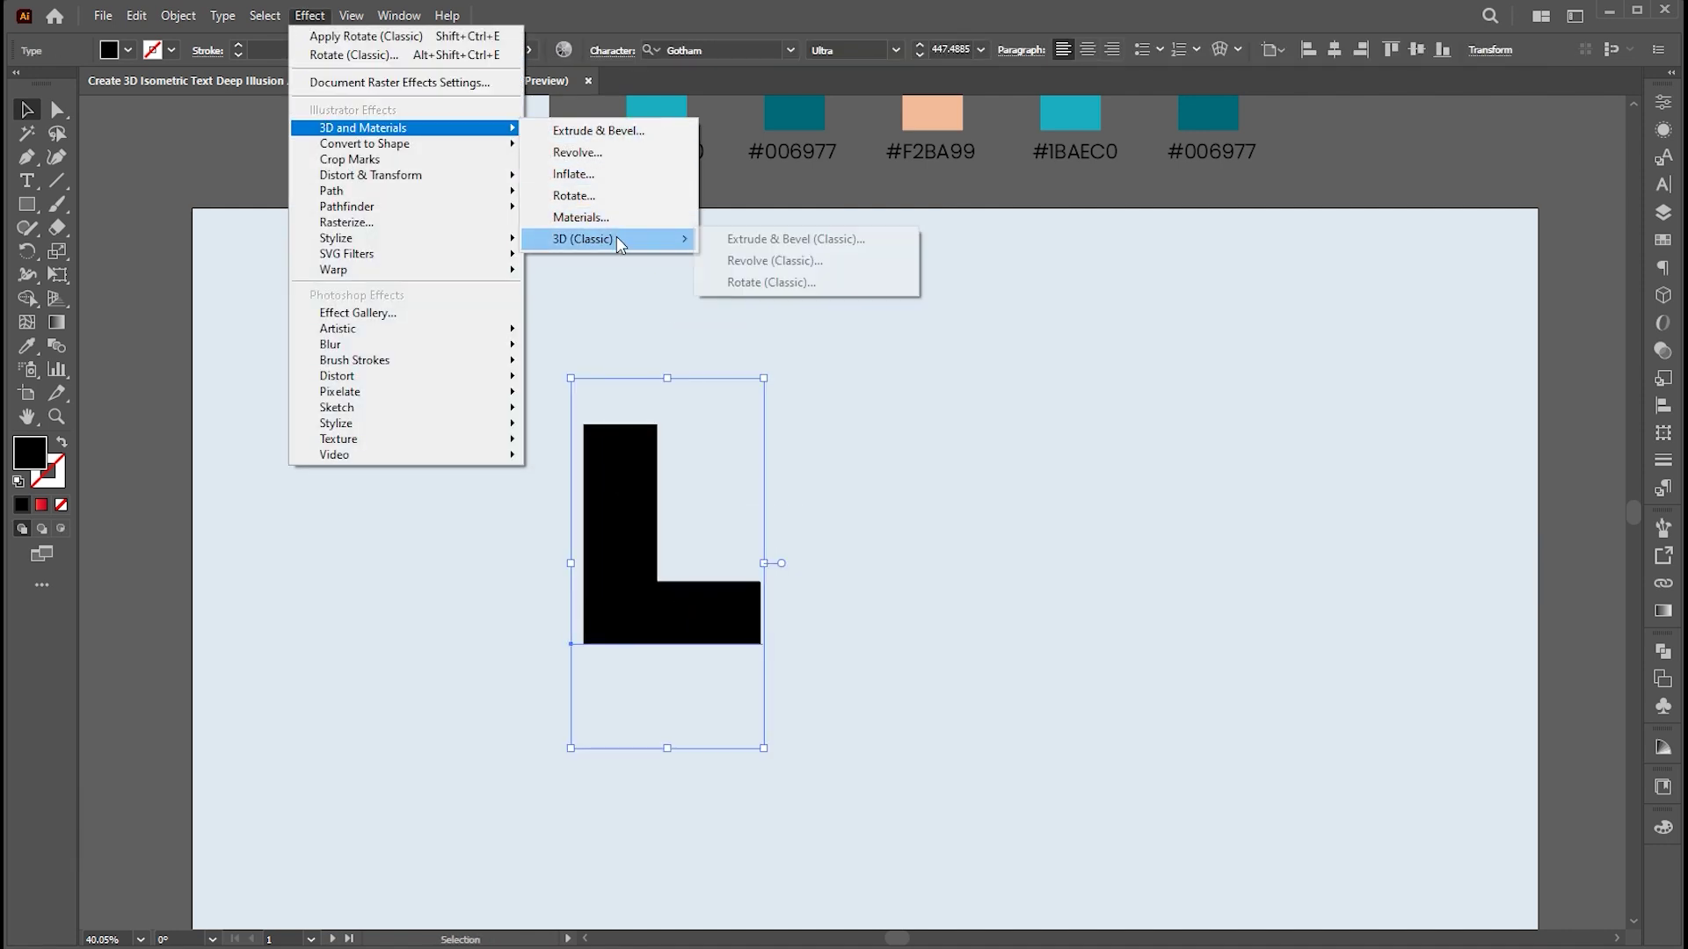
click(804, 285)
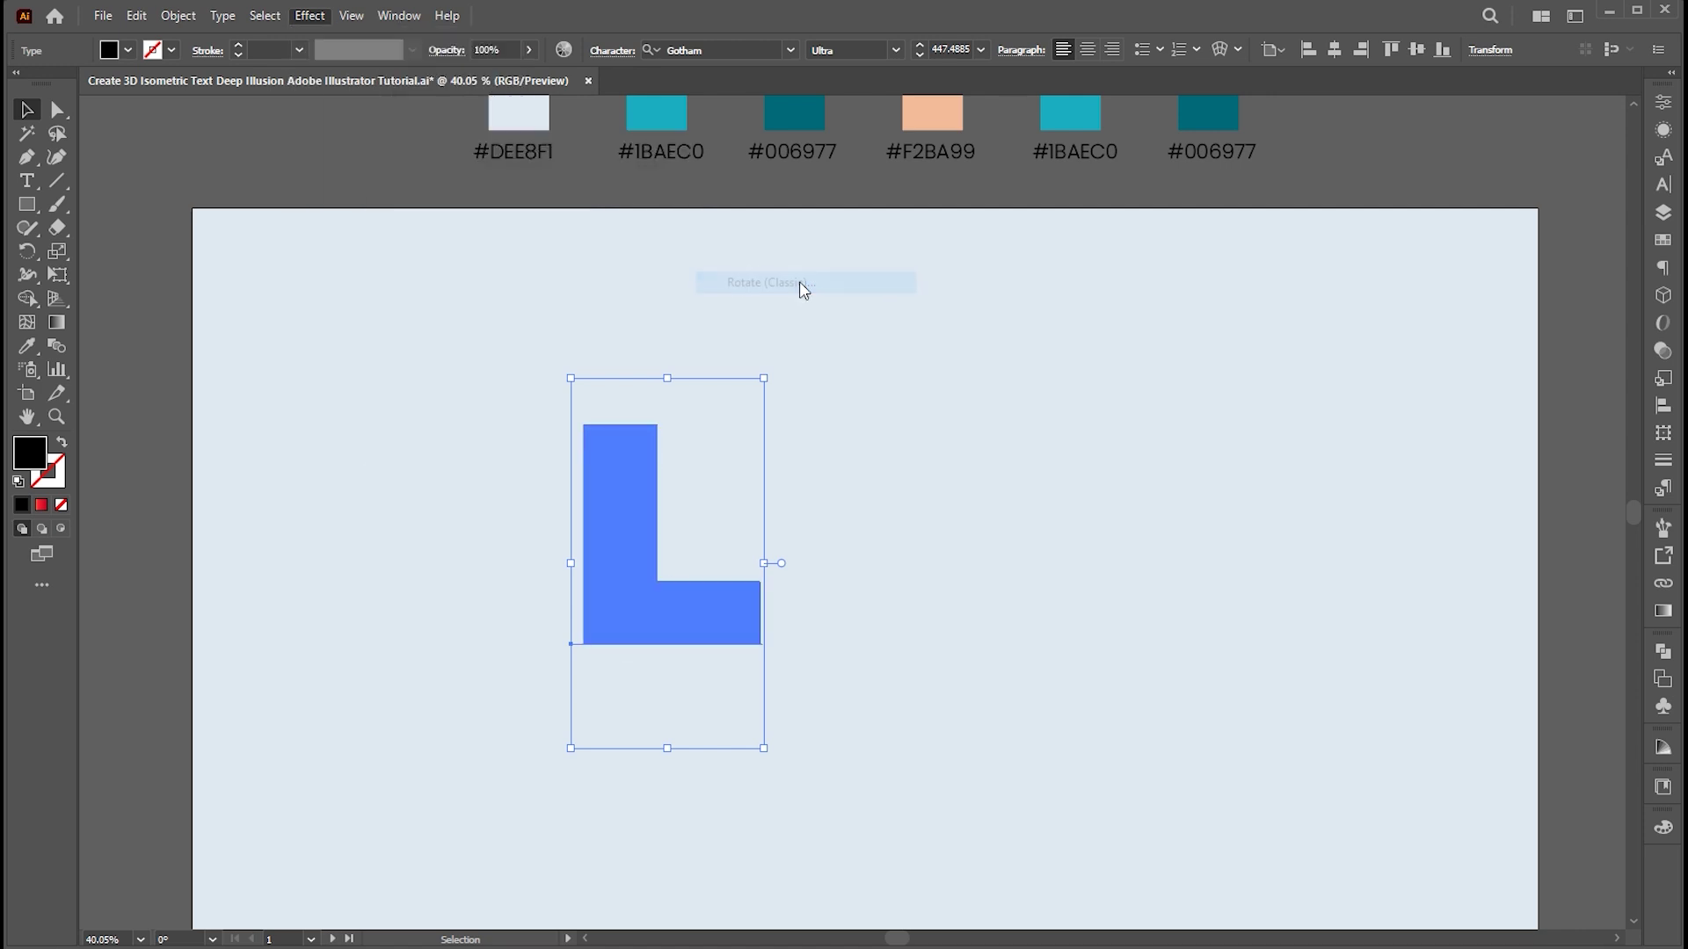
click(1130, 102)
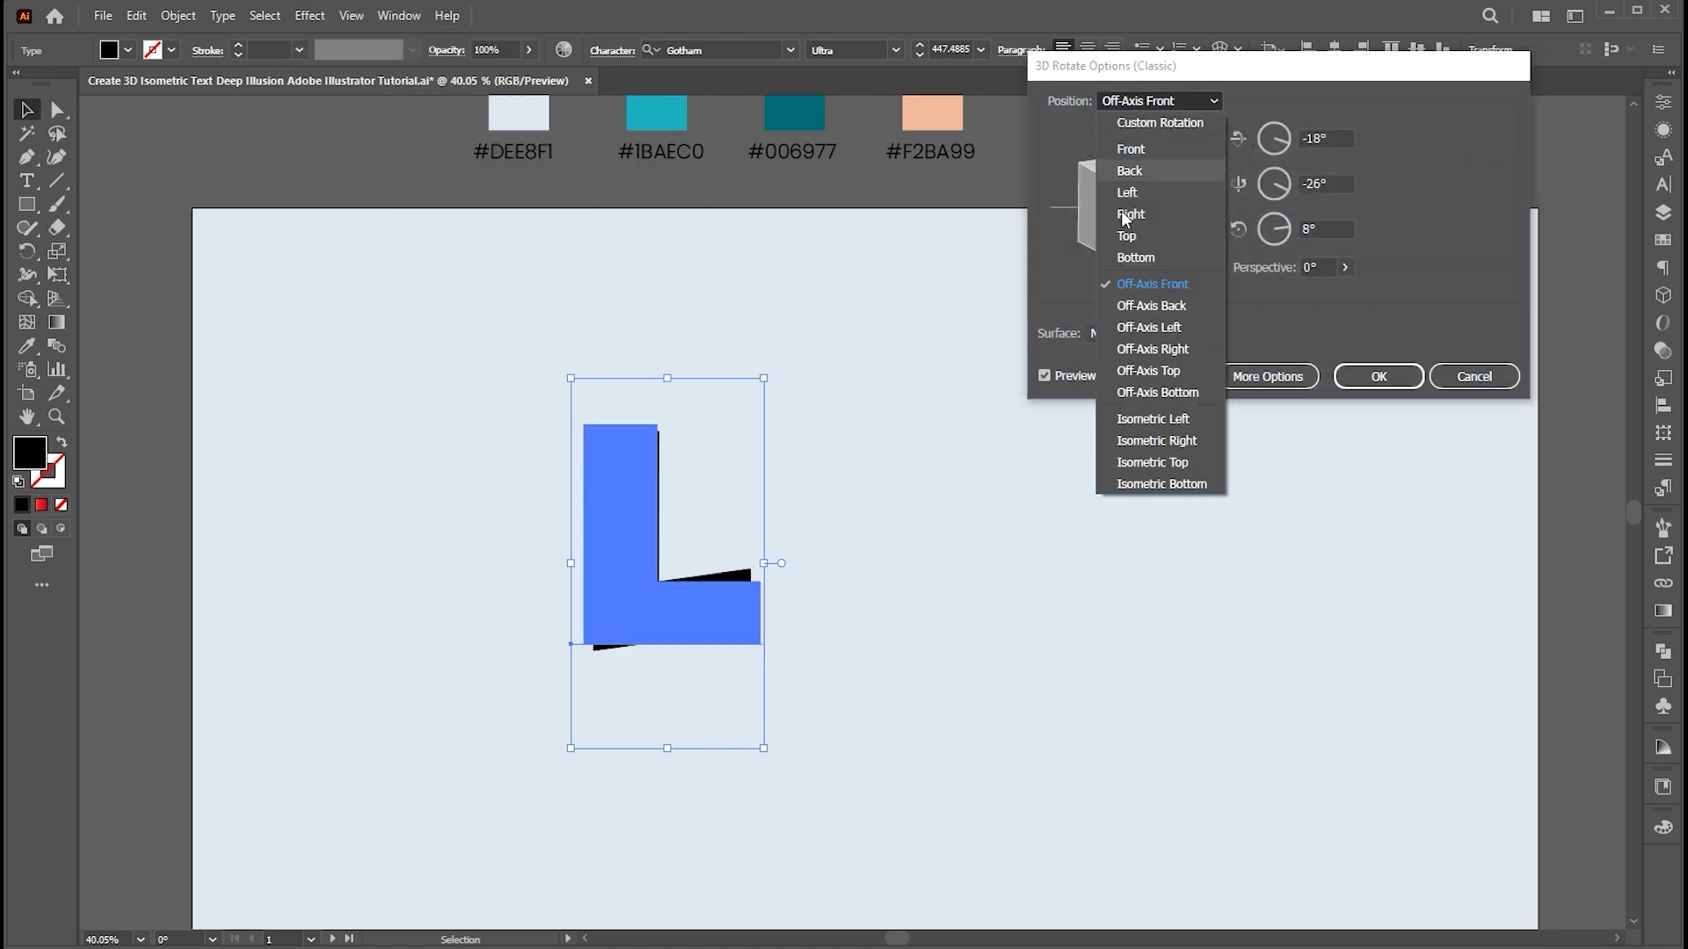
click(1143, 461)
click(1369, 377)
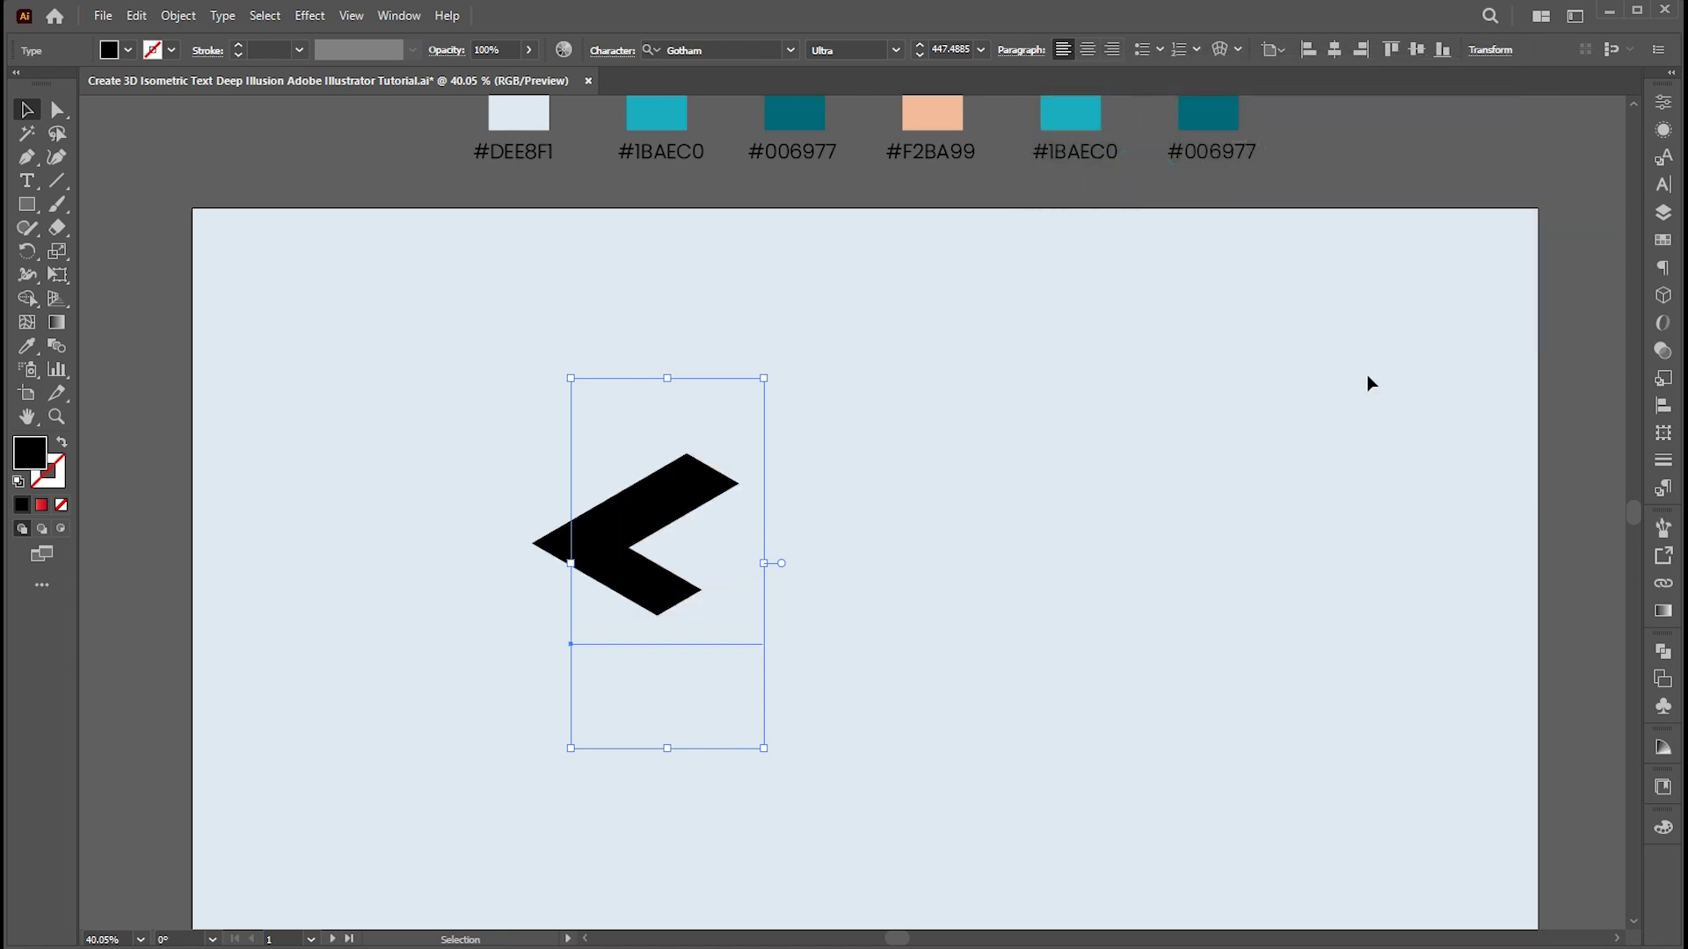
click(178, 15)
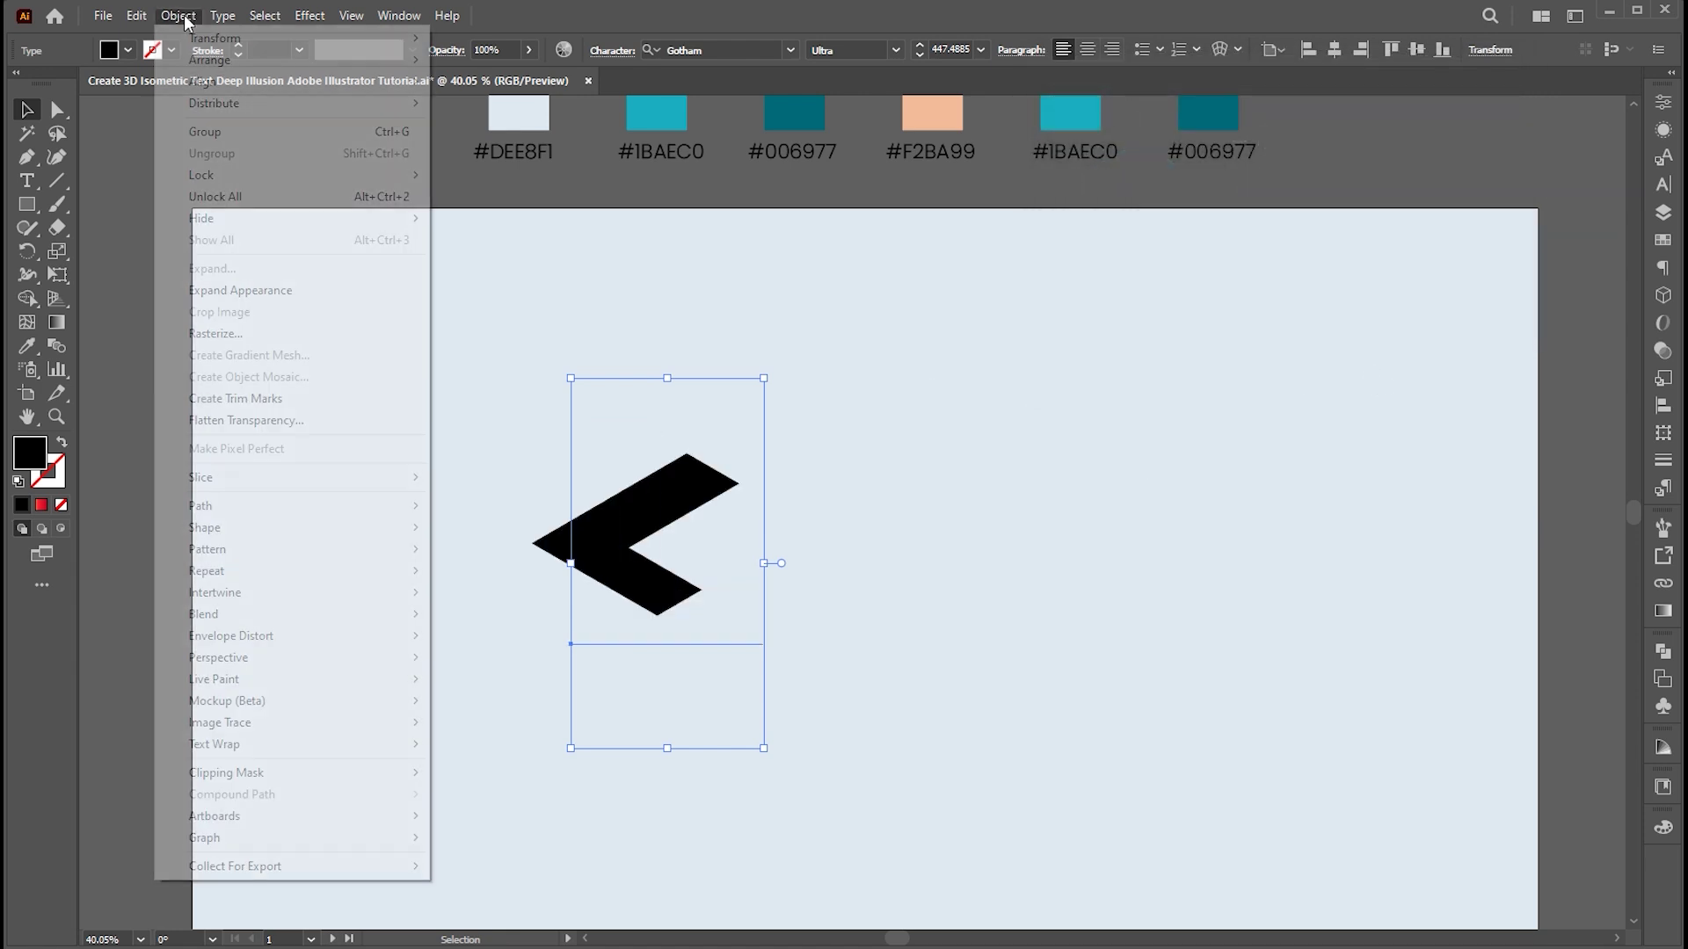
click(228, 293)
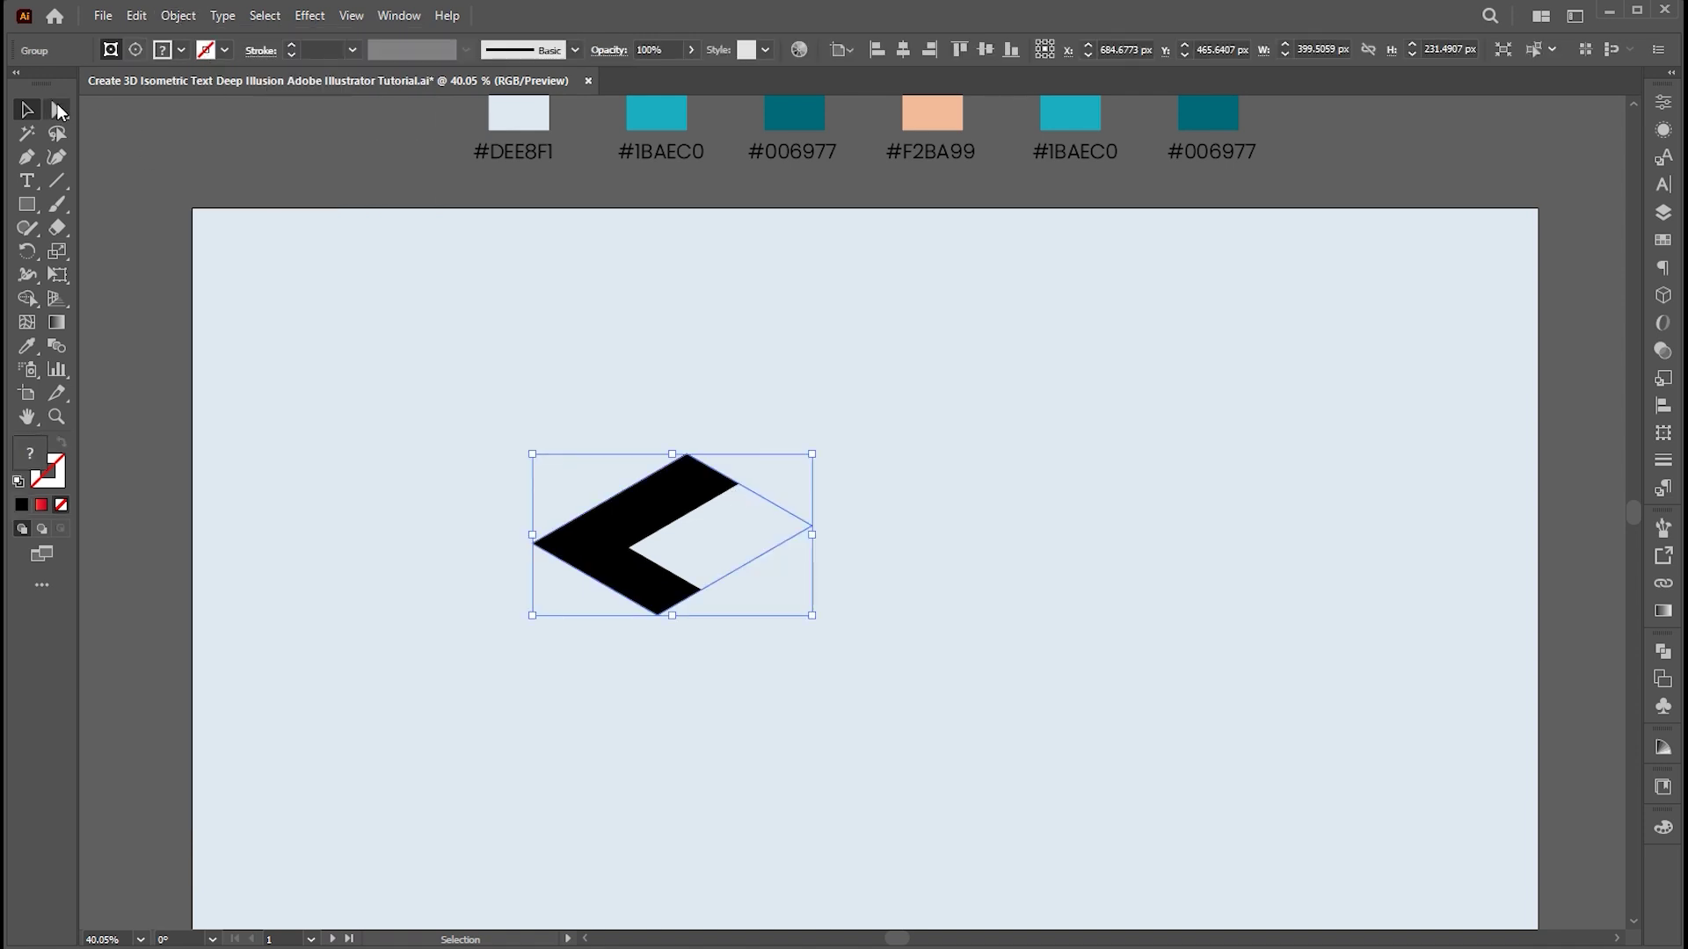
- Delete the rhombus's right anchor to leave a chevron, then enlarge the chevron
click(59, 110)
click(821, 504)
click(806, 524)
drag(808, 526, 811, 528)
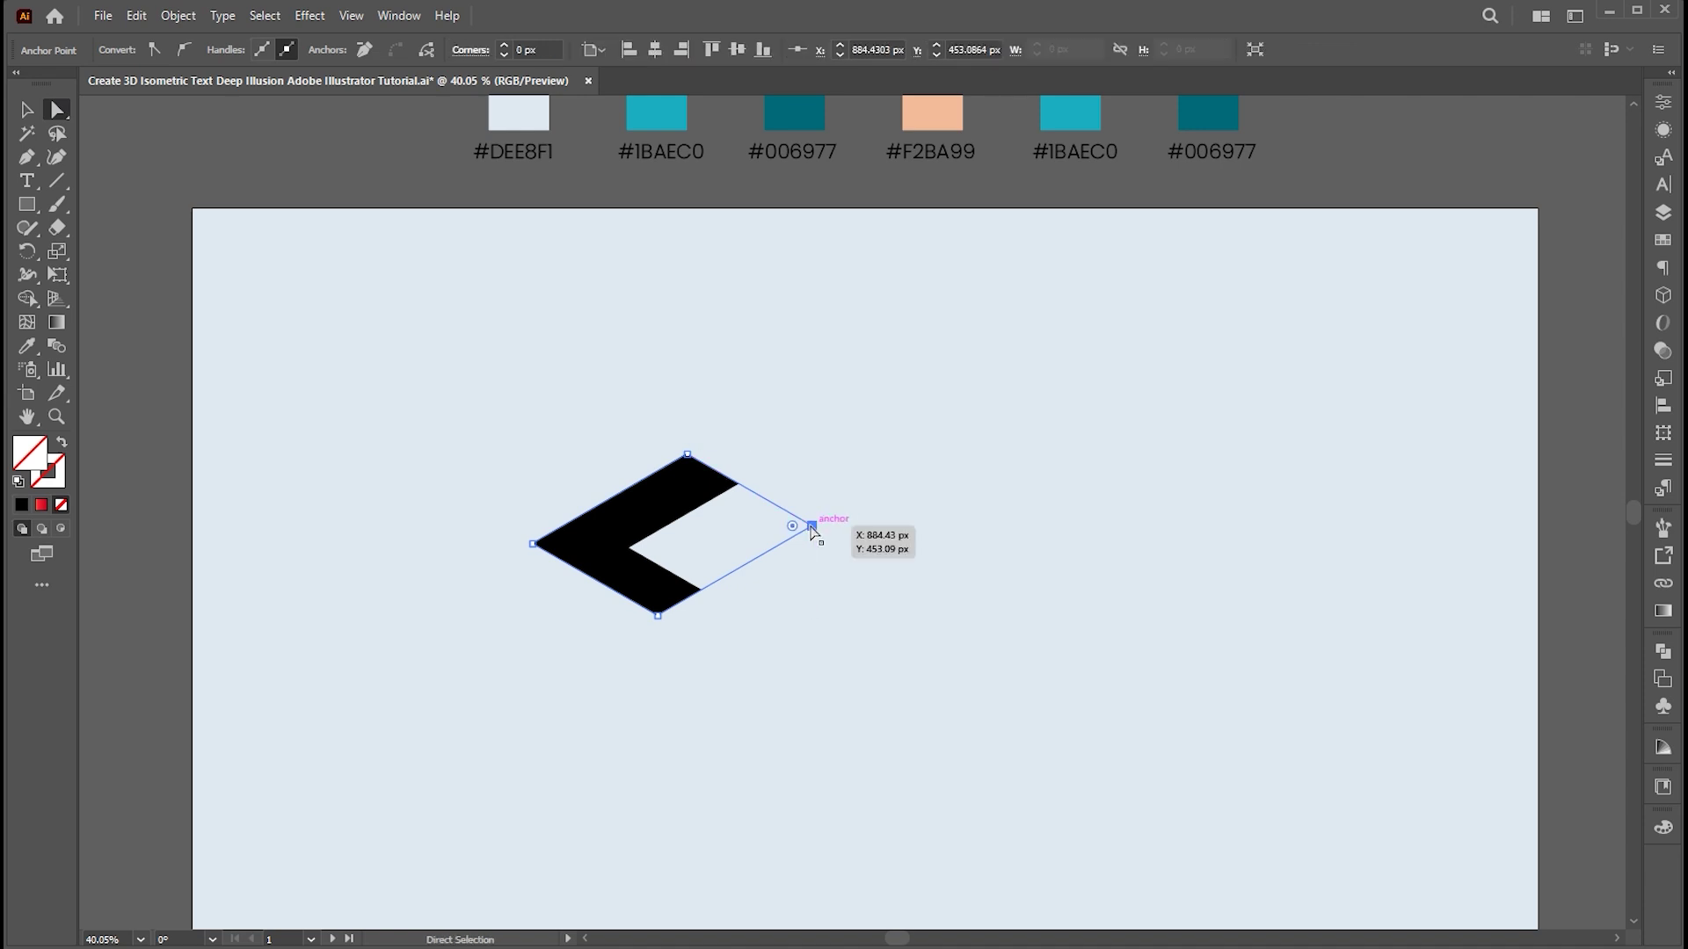
key(Delete)
key(v)
click(674, 508)
drag(743, 455, 755, 441)
click(858, 475)
- Draw two vertical lines down from the chevron's top point and inner corner
click(60, 177)
drag(695, 442, 695, 533)
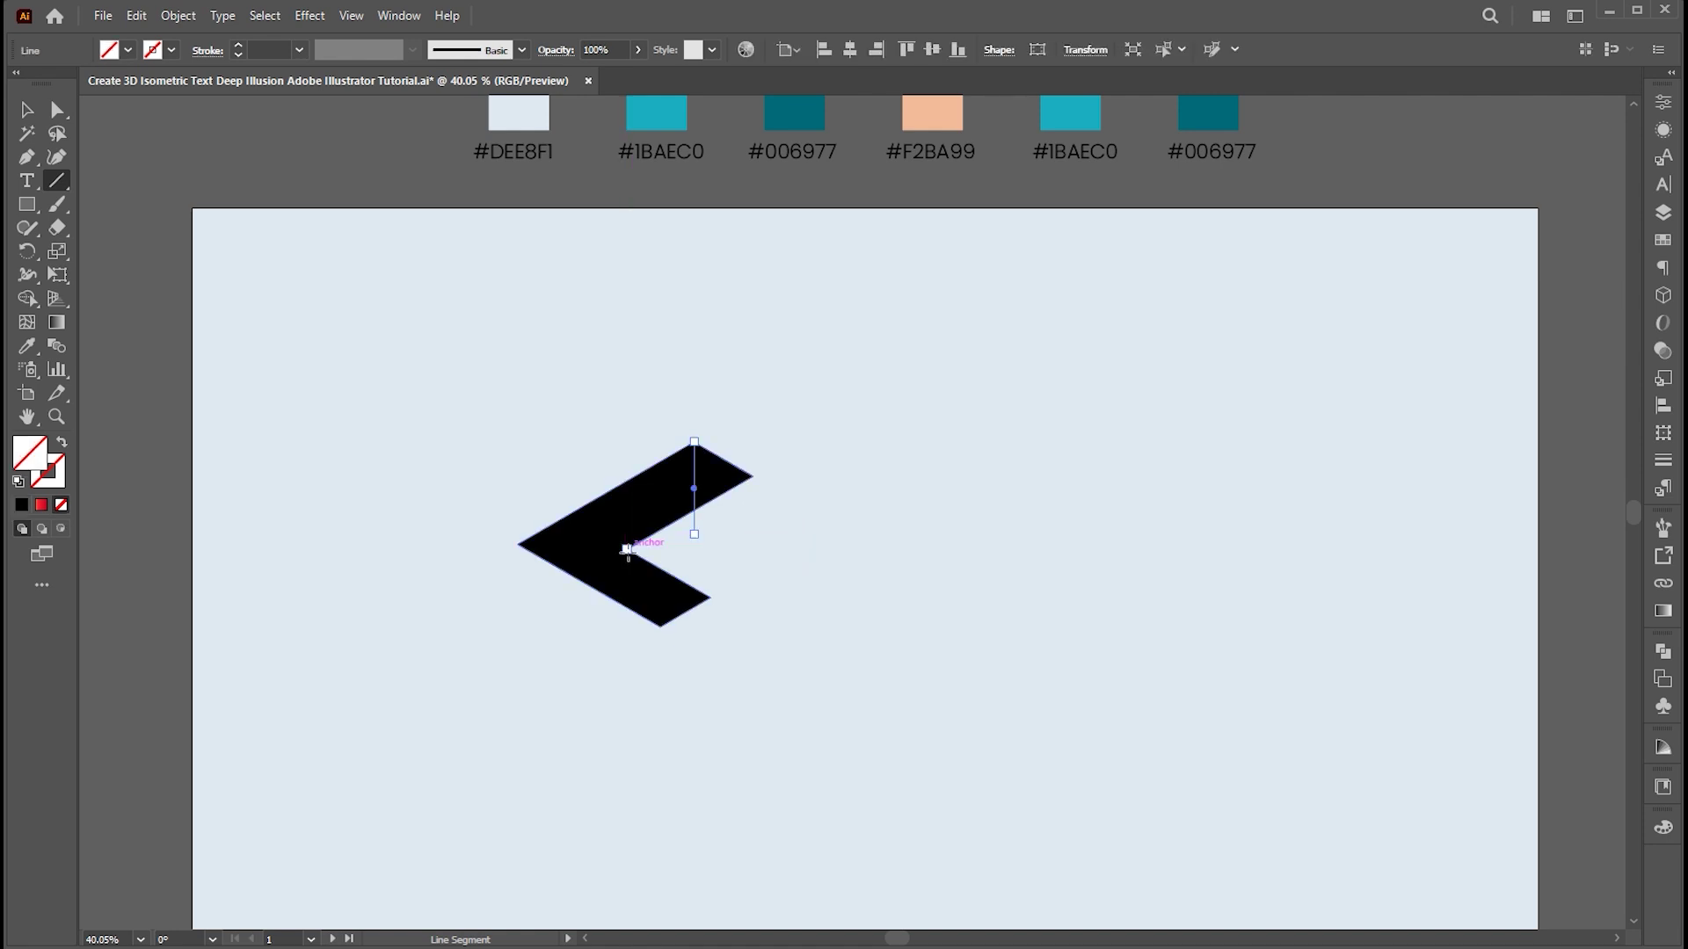
drag(626, 550, 628, 648)
- Copy the chevron's style onto both lines with the Eyedropper and select everything
key(v)
drag(842, 390, 573, 658)
shift+click(596, 526)
key(i)
key(x)
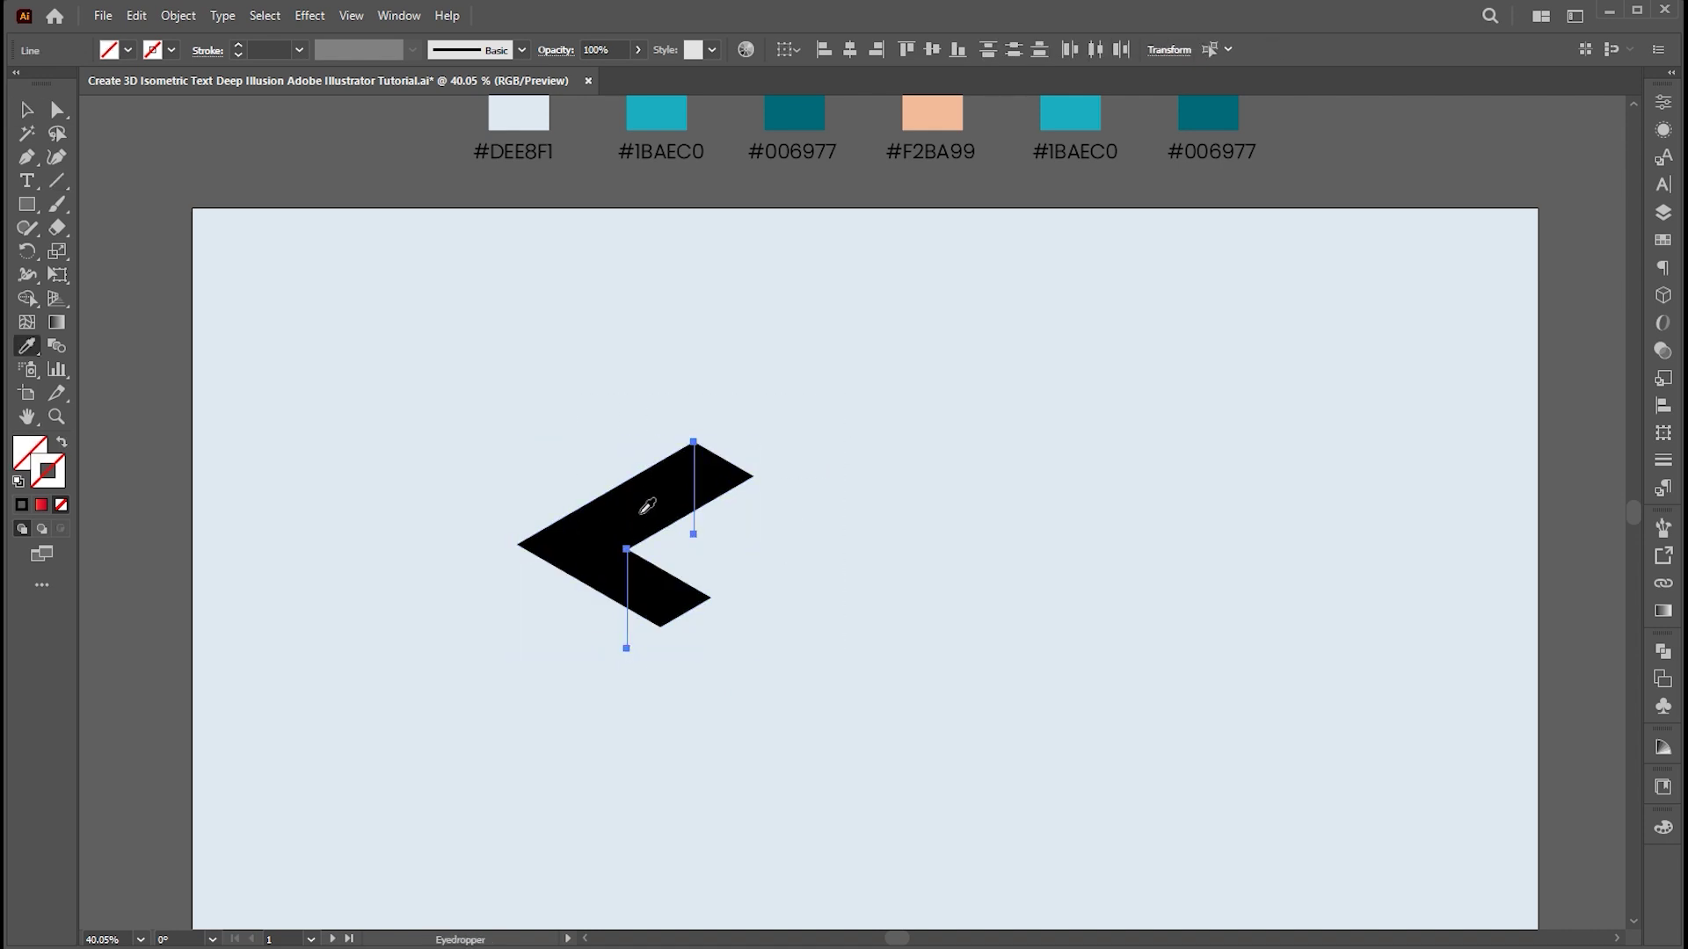
click(647, 506)
key(v)
drag(879, 341, 508, 681)
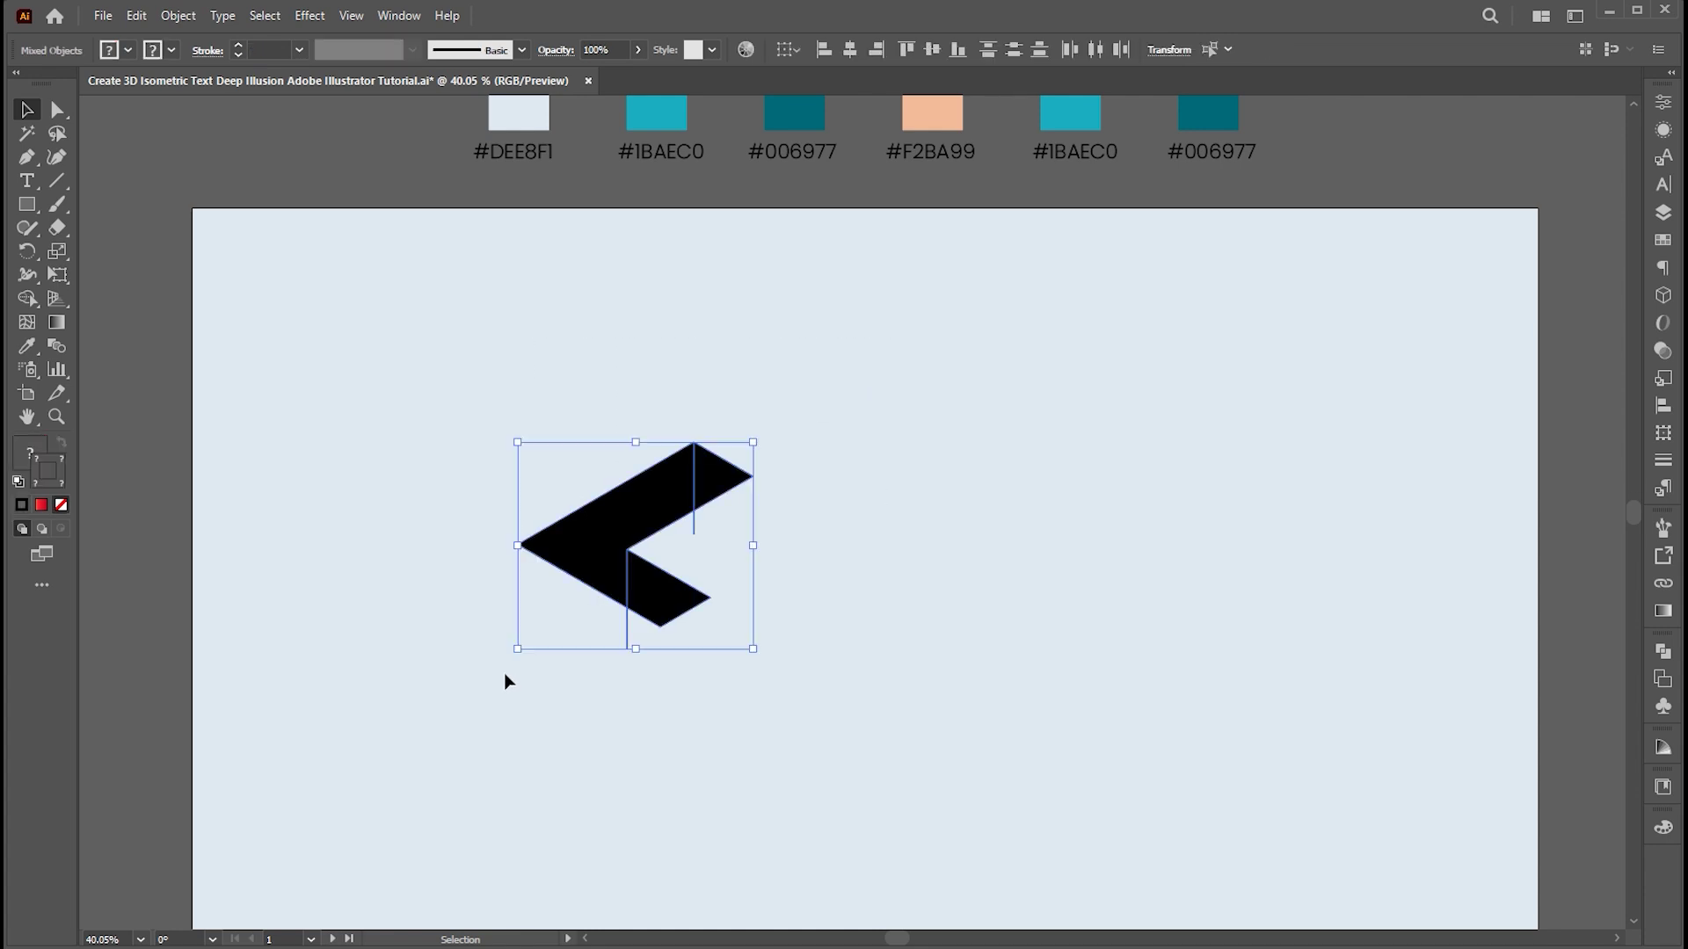
- Divide the chevron along the two vertical lines with Pathfinder Divide
click(1661, 659)
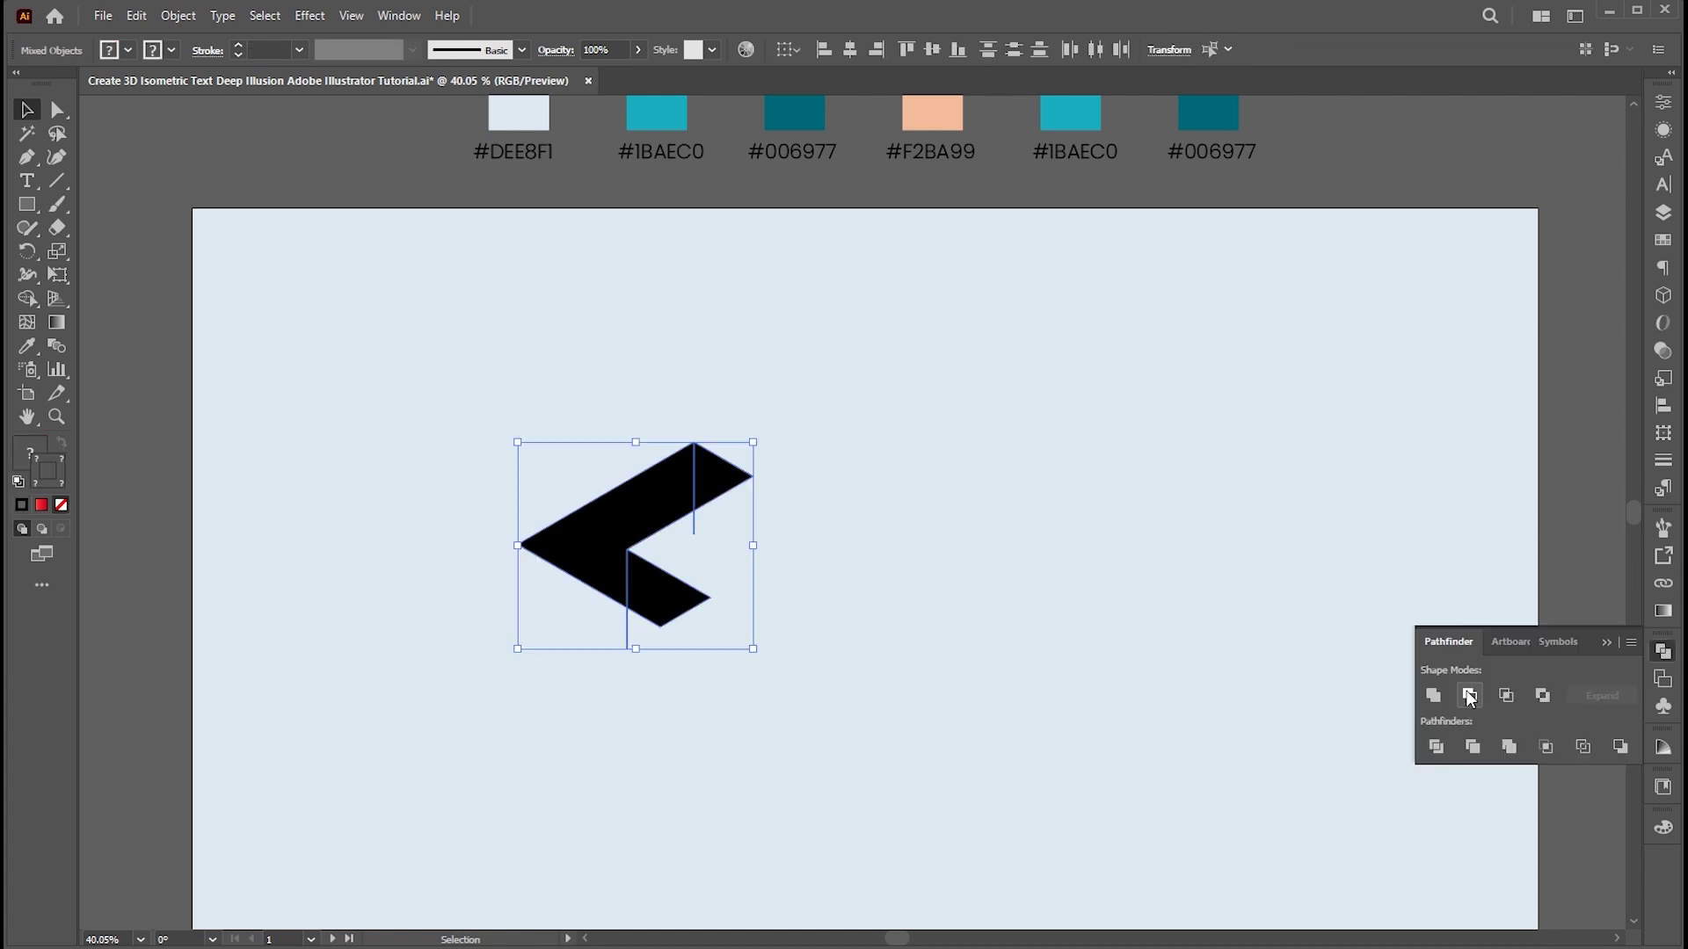
click(1608, 642)
click(1143, 396)
click(397, 16)
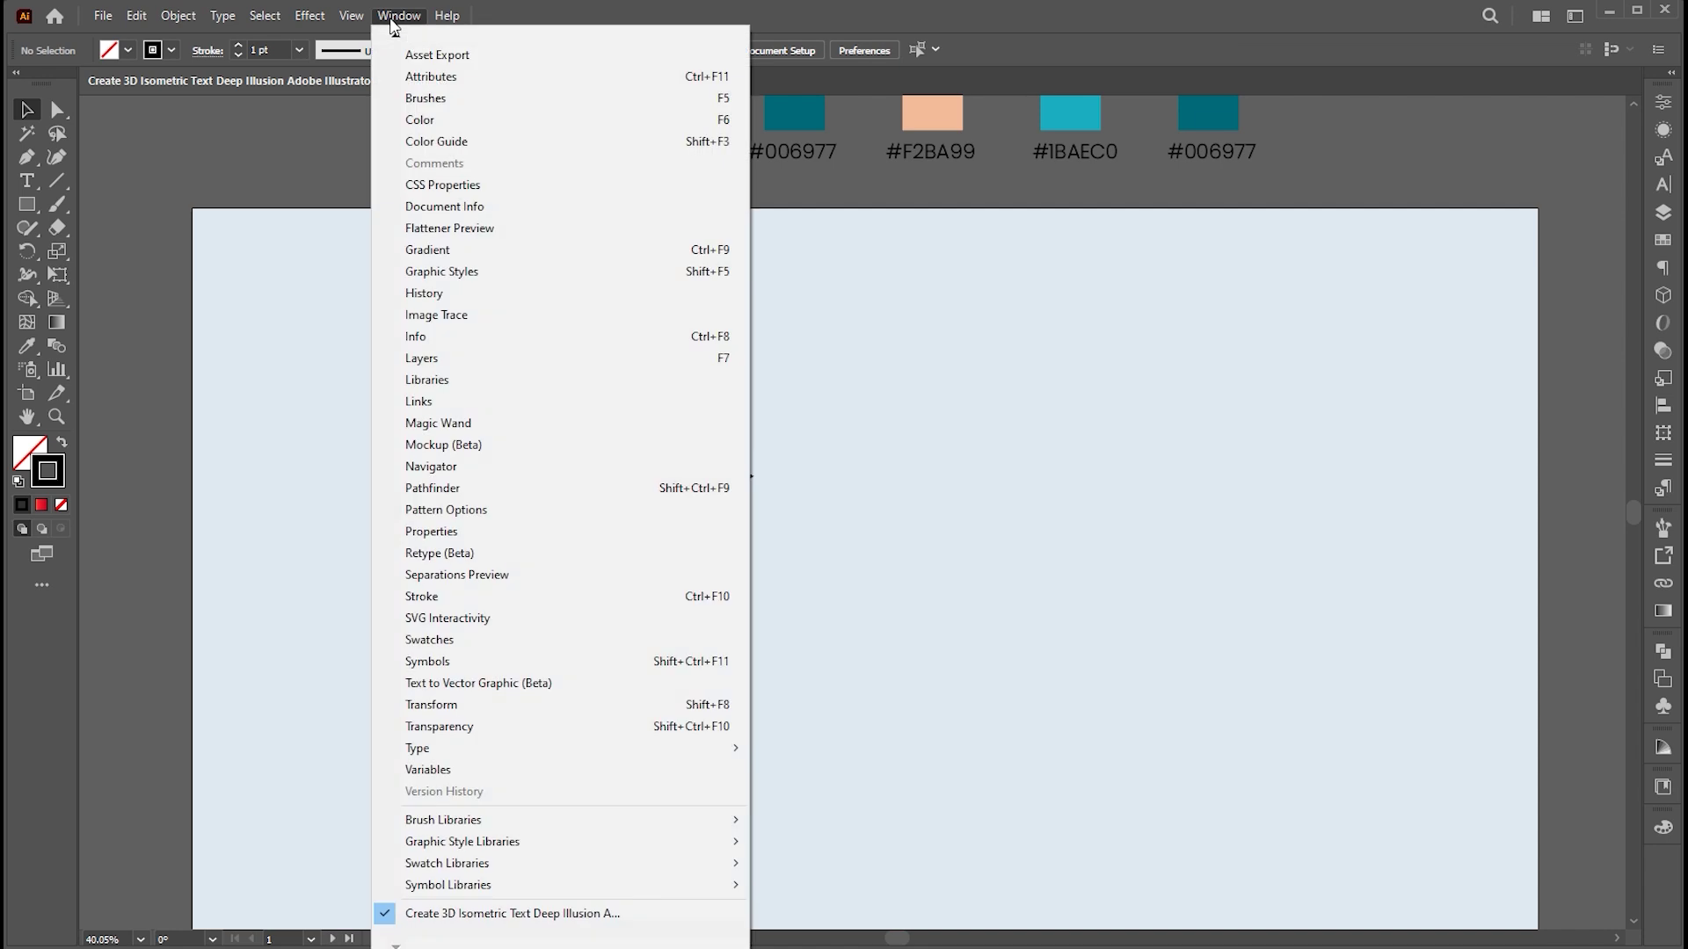
click(426, 489)
key(ctrl+a)
click(1435, 747)
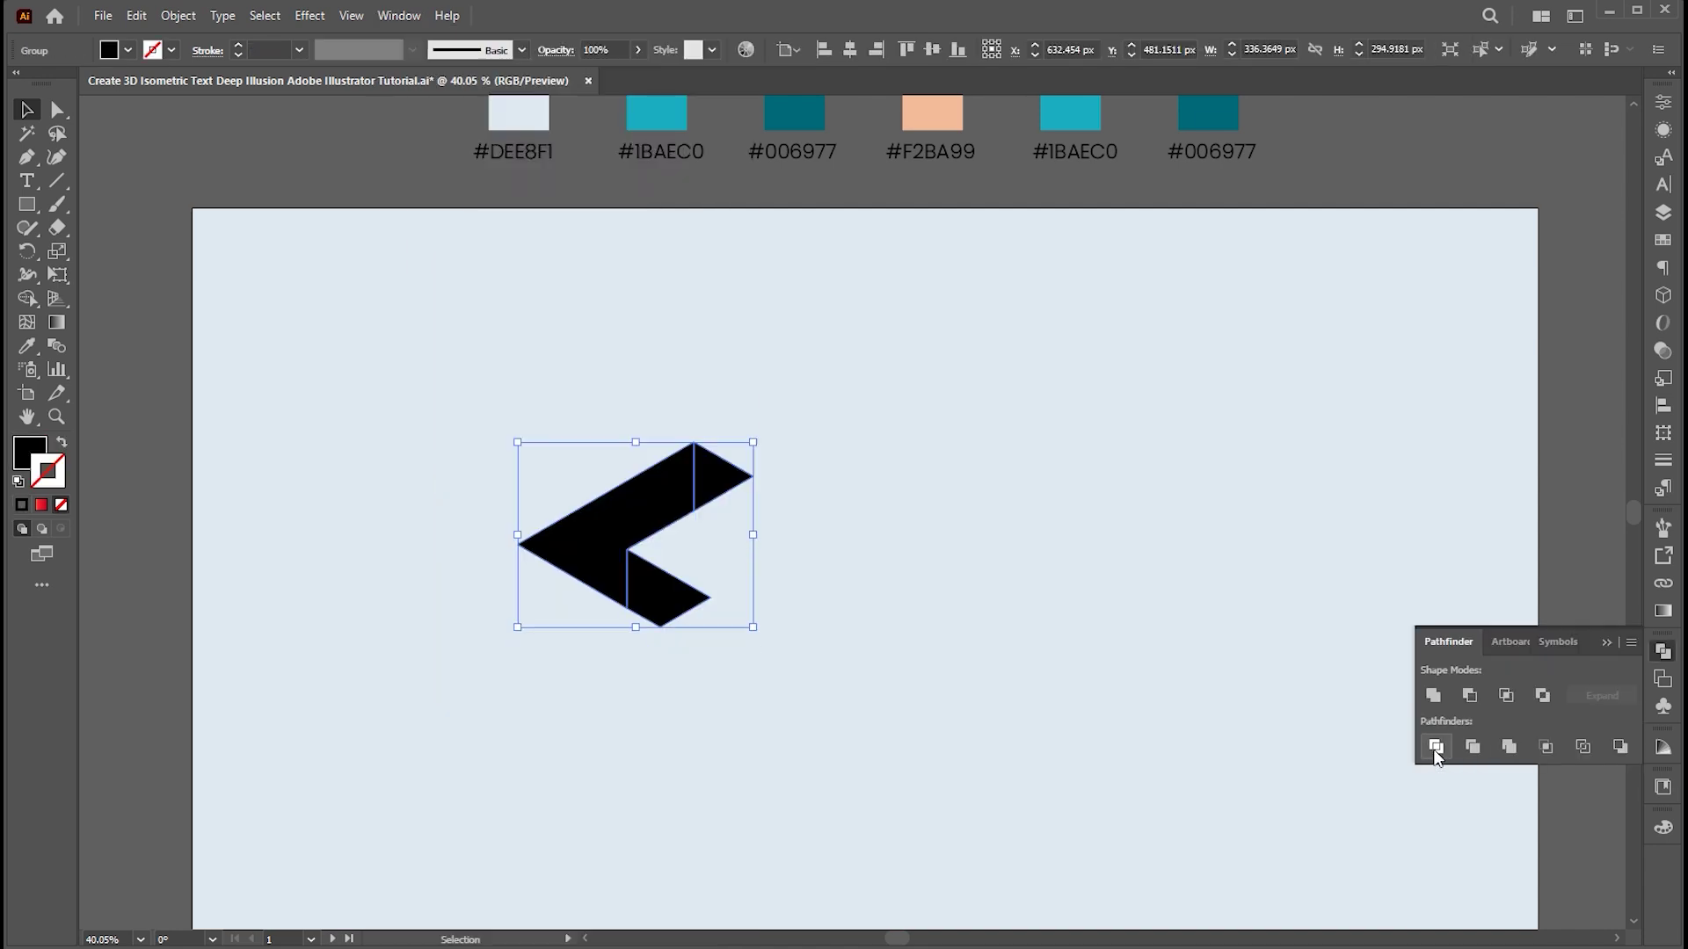
- Ungroup the divided pieces and select the large left piece
click(1606, 643)
click(1046, 555)
click(695, 474)
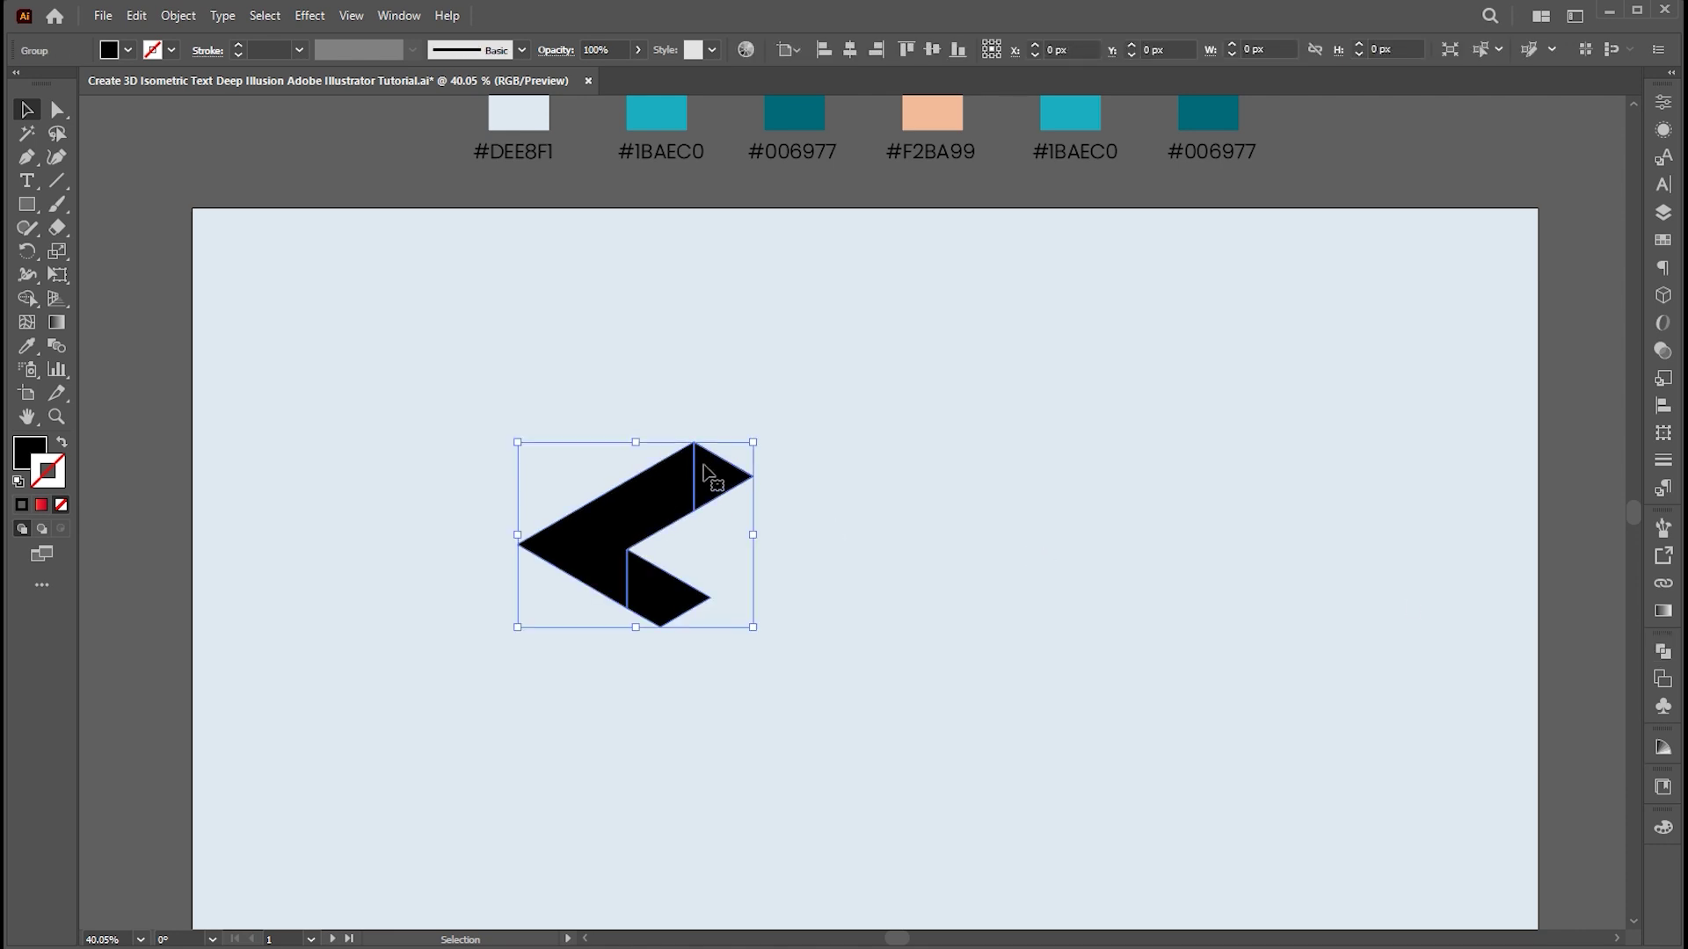
right_click(697, 465)
click(753, 751)
click(883, 585)
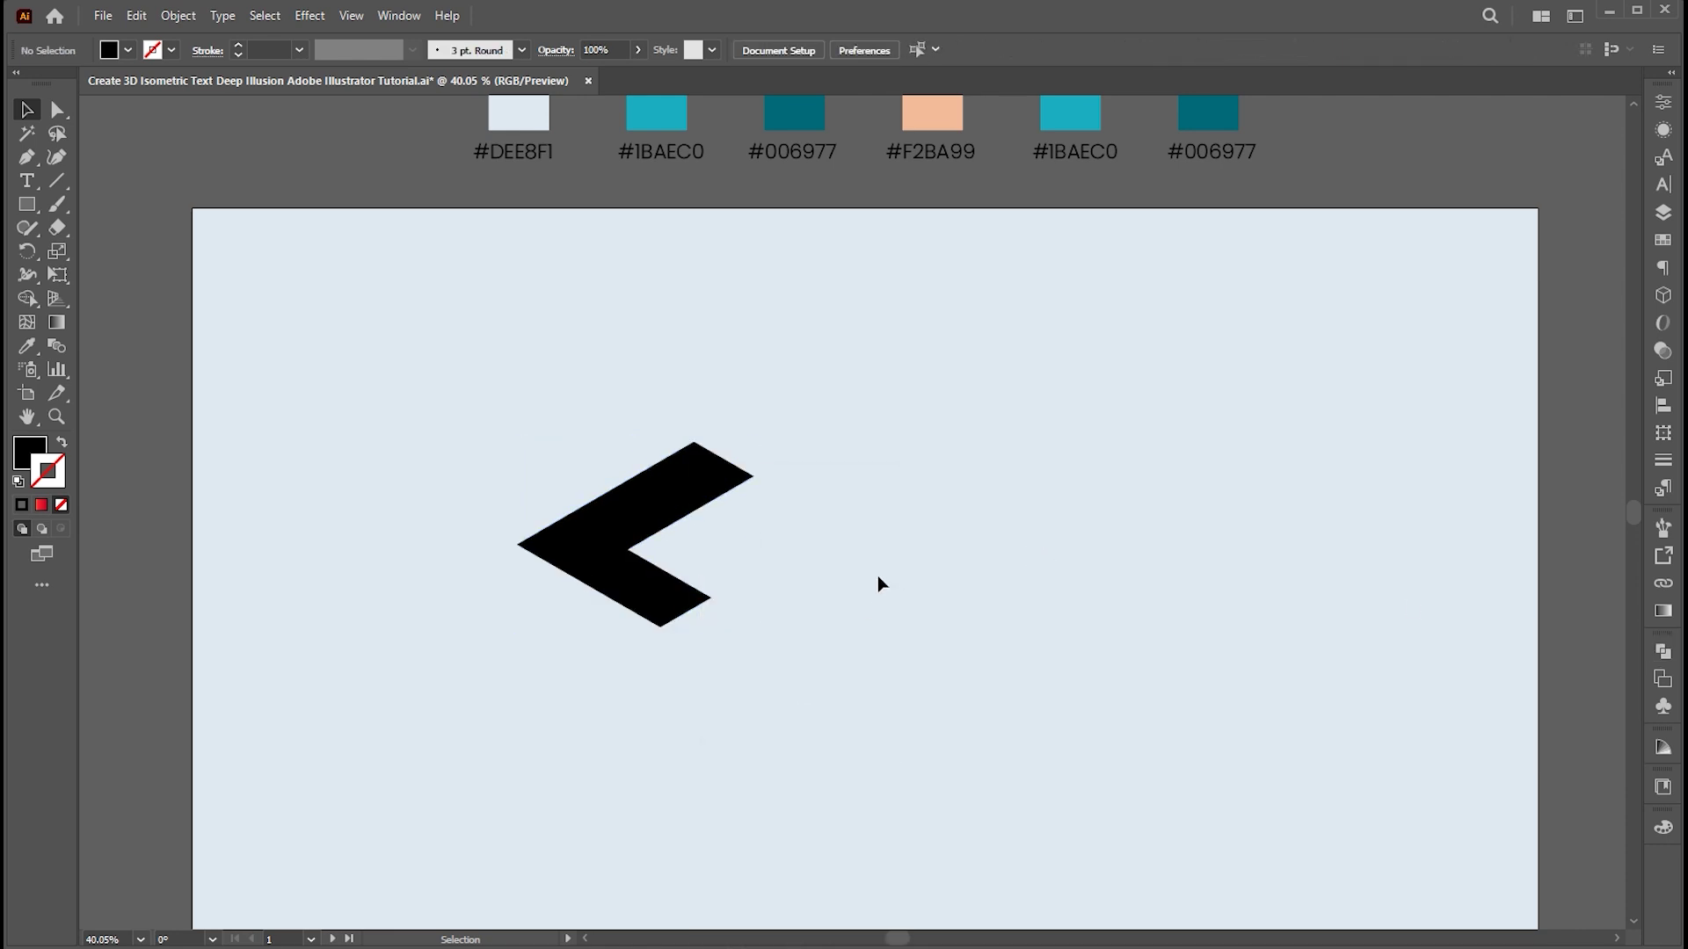
click(659, 494)
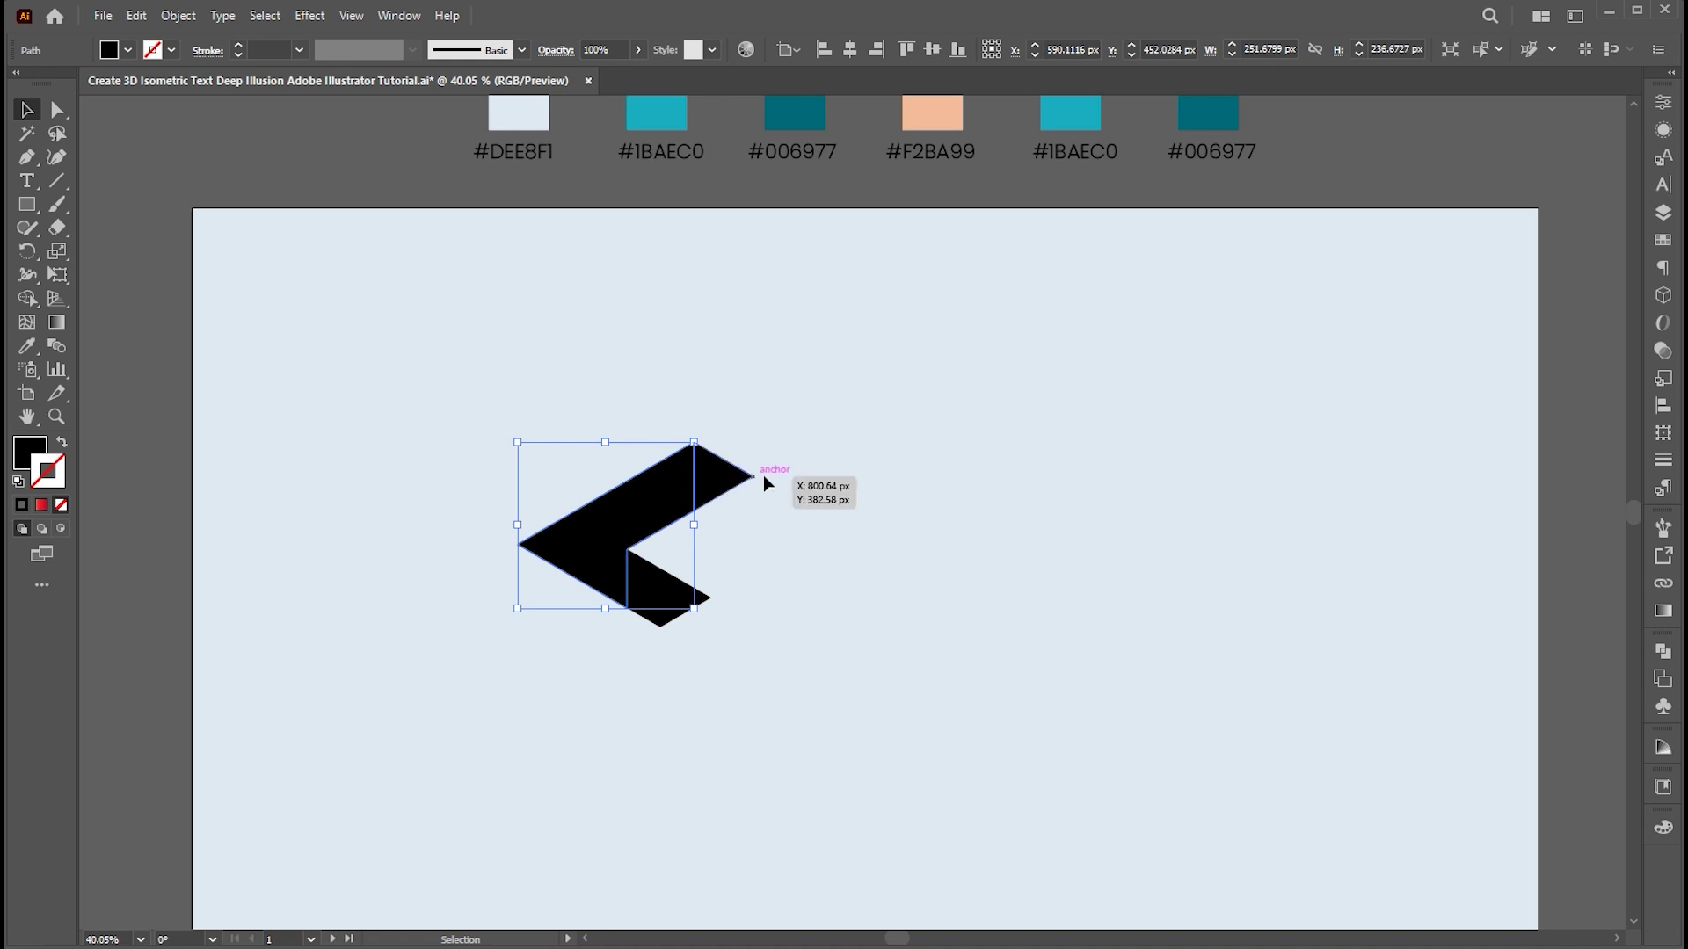
- Give the left piece a linear gradient from #1BAEC0 to #006977, then select the upper triangle
click(37, 451)
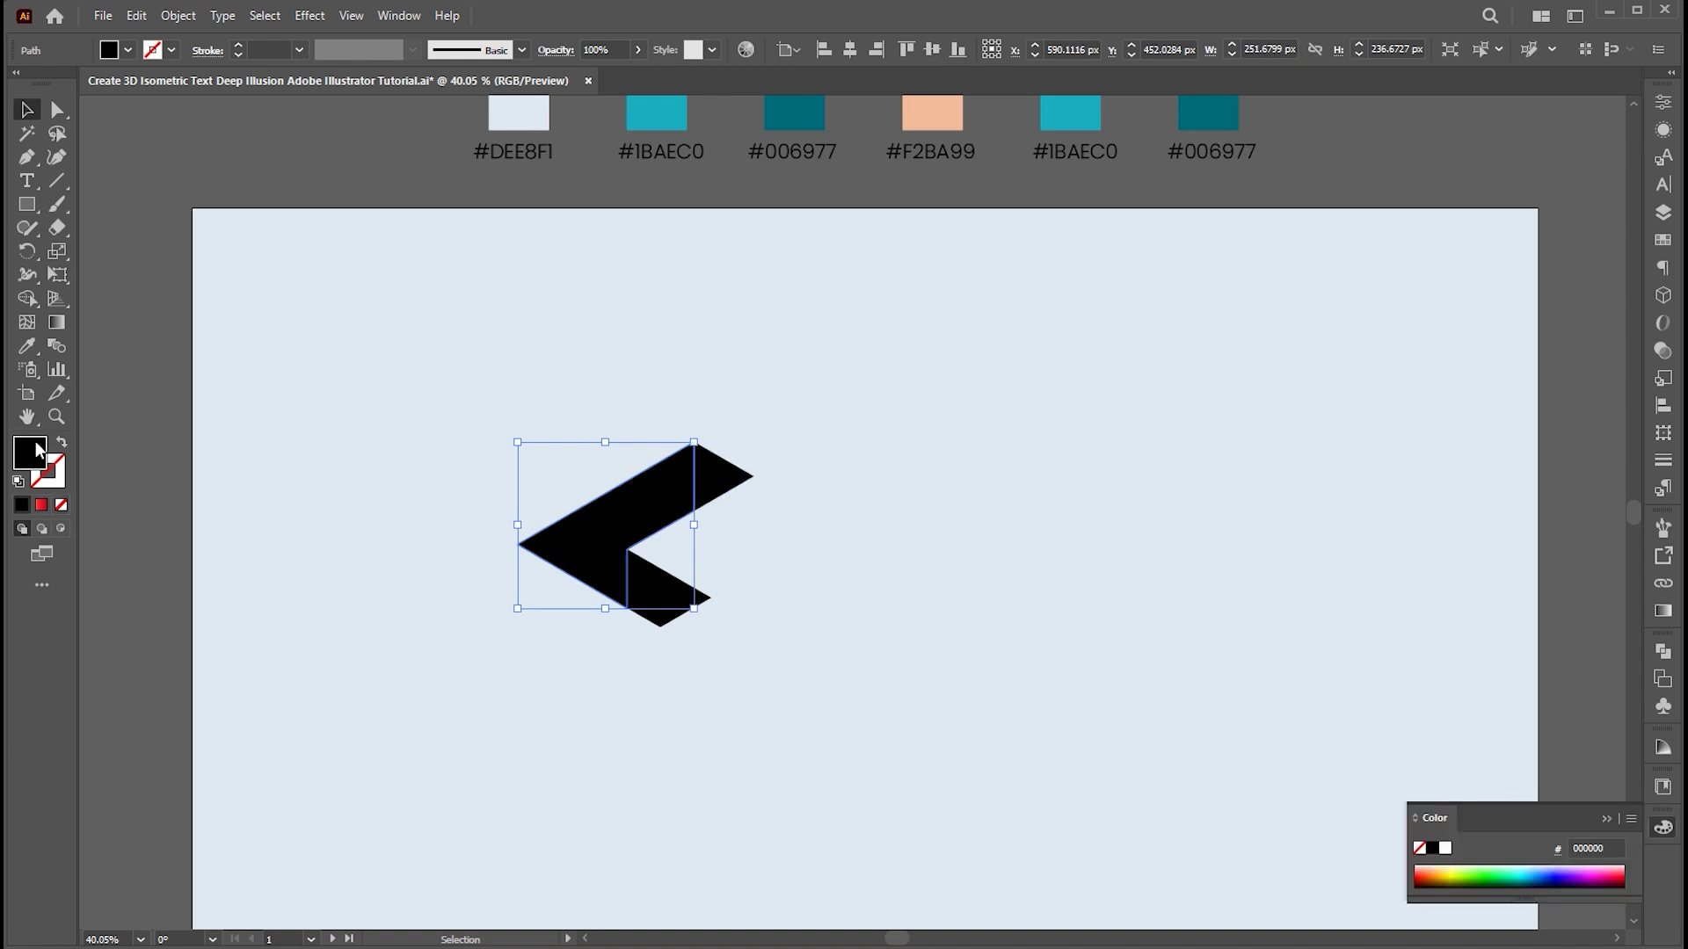
click(1663, 610)
click(1435, 554)
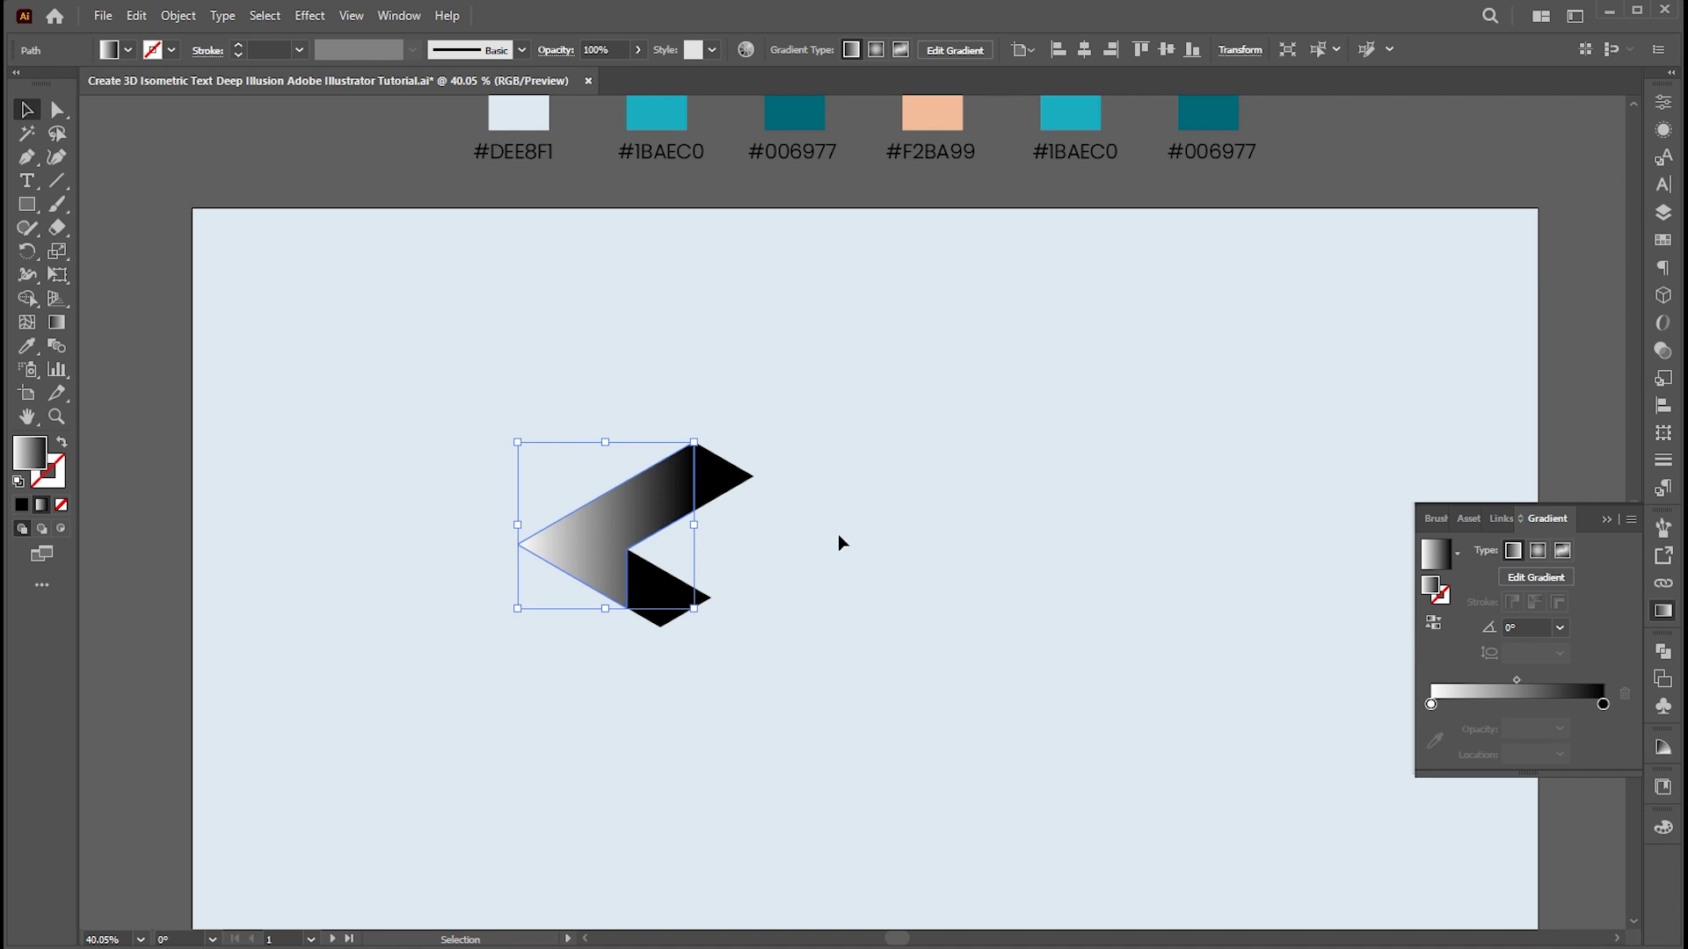
scroll(1081, 536, up, 2)
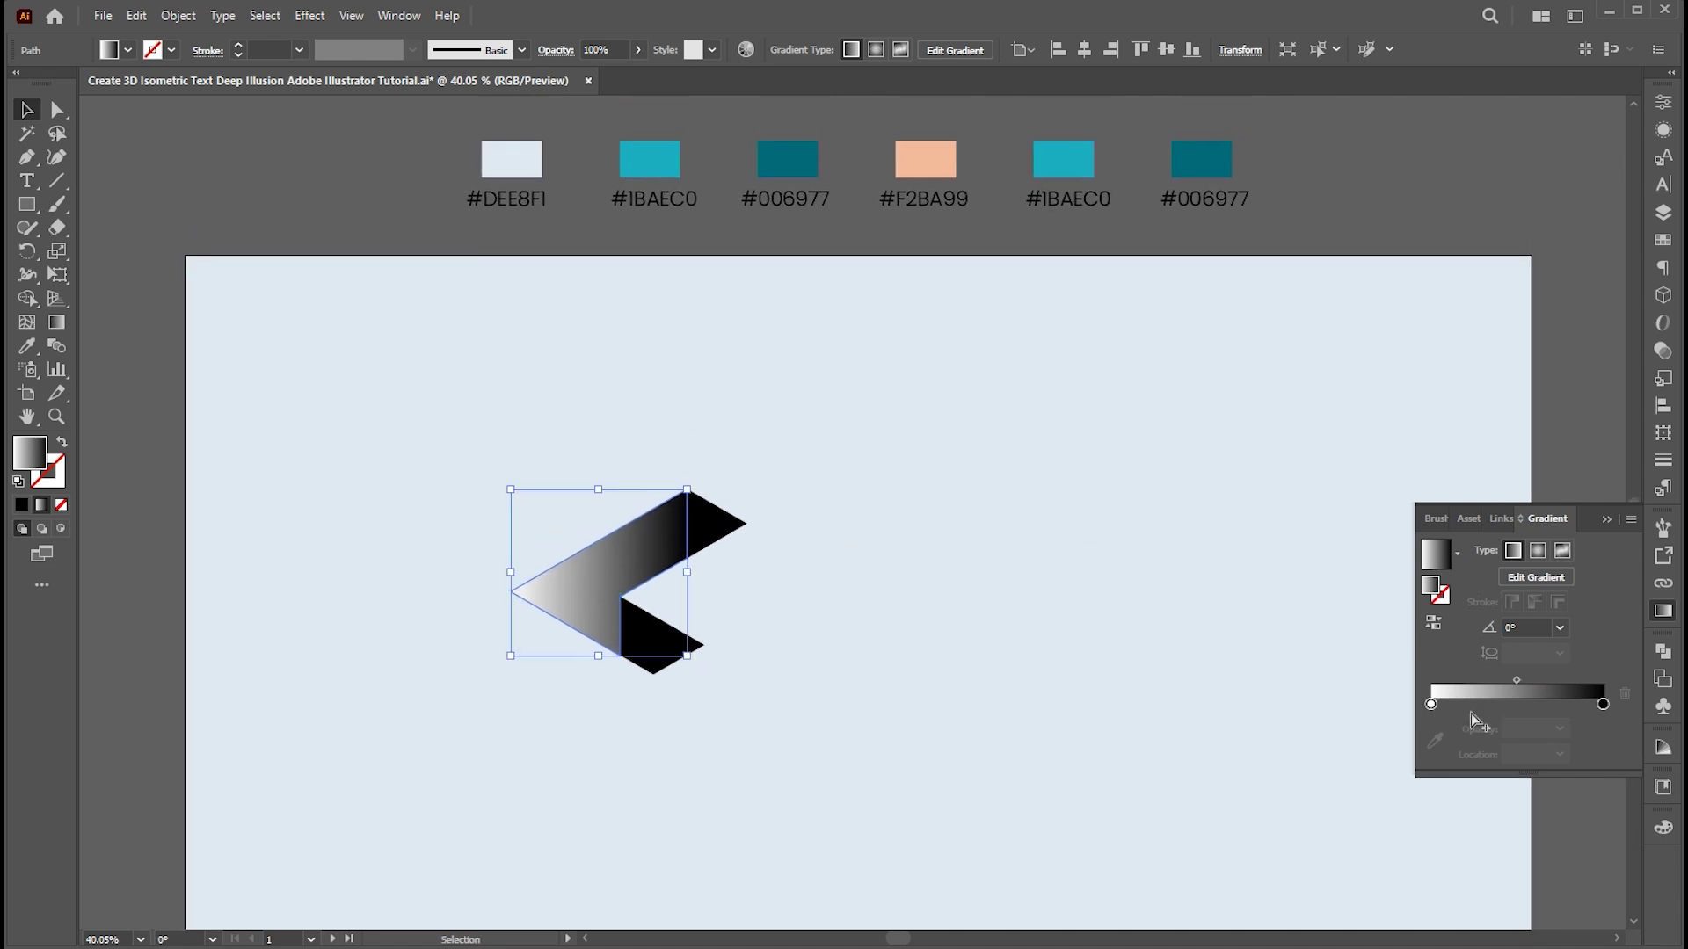
click(1430, 705)
key(i)
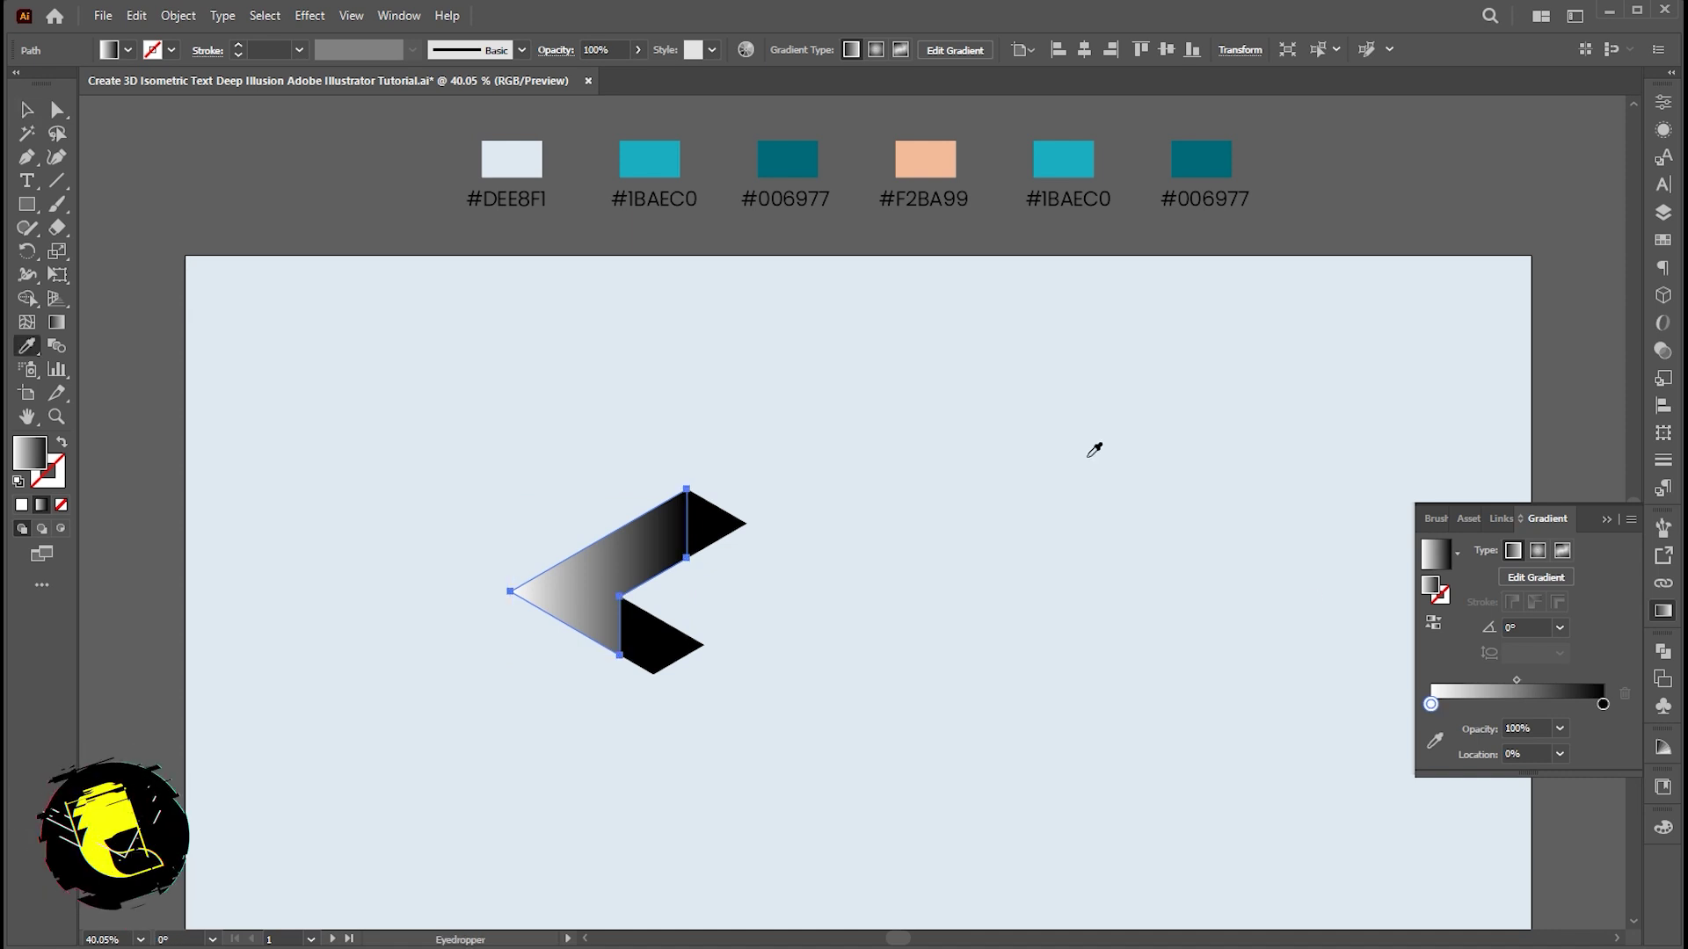
shift+click(667, 156)
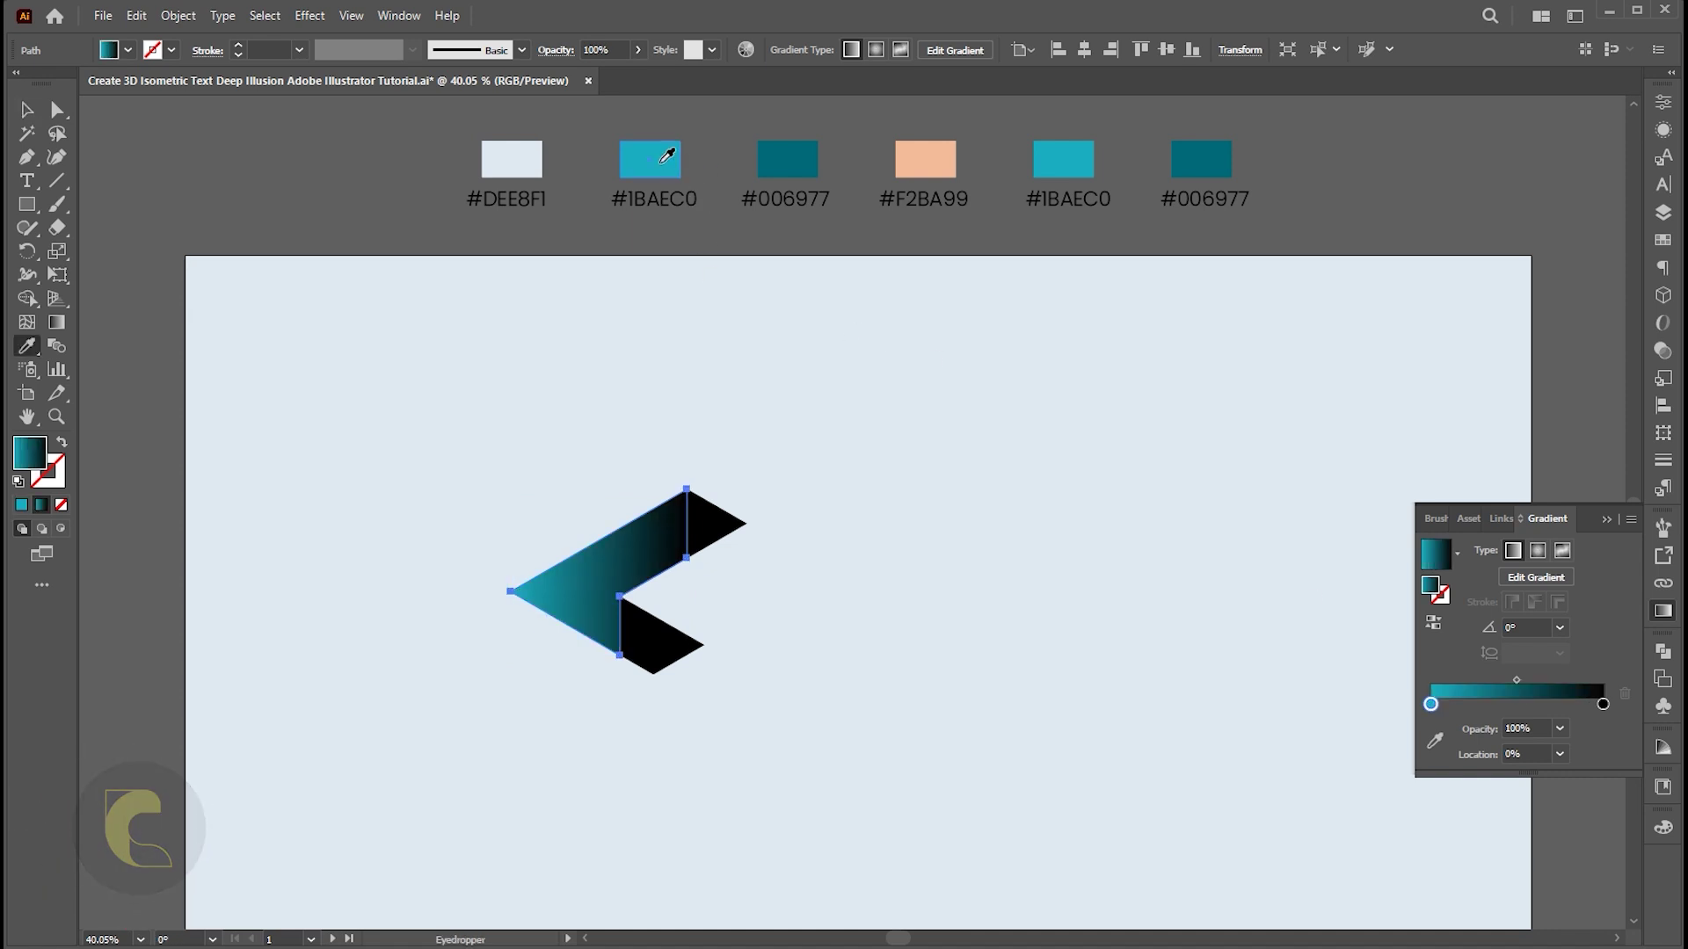
click(1603, 705)
shift+click(788, 159)
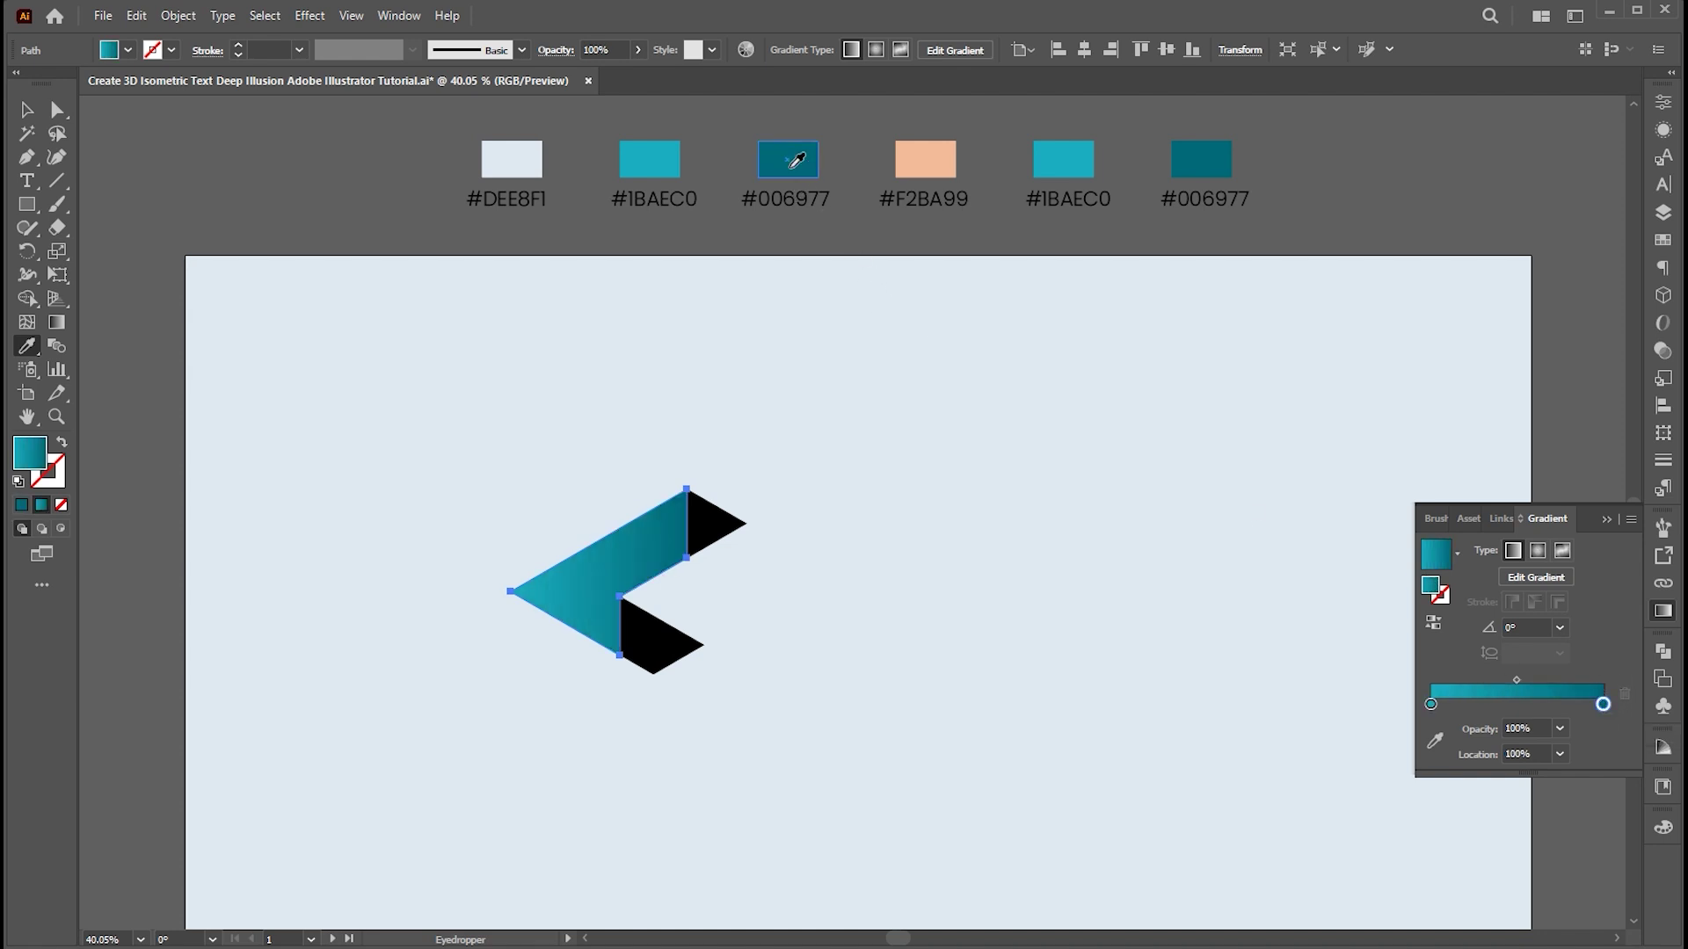
key(v)
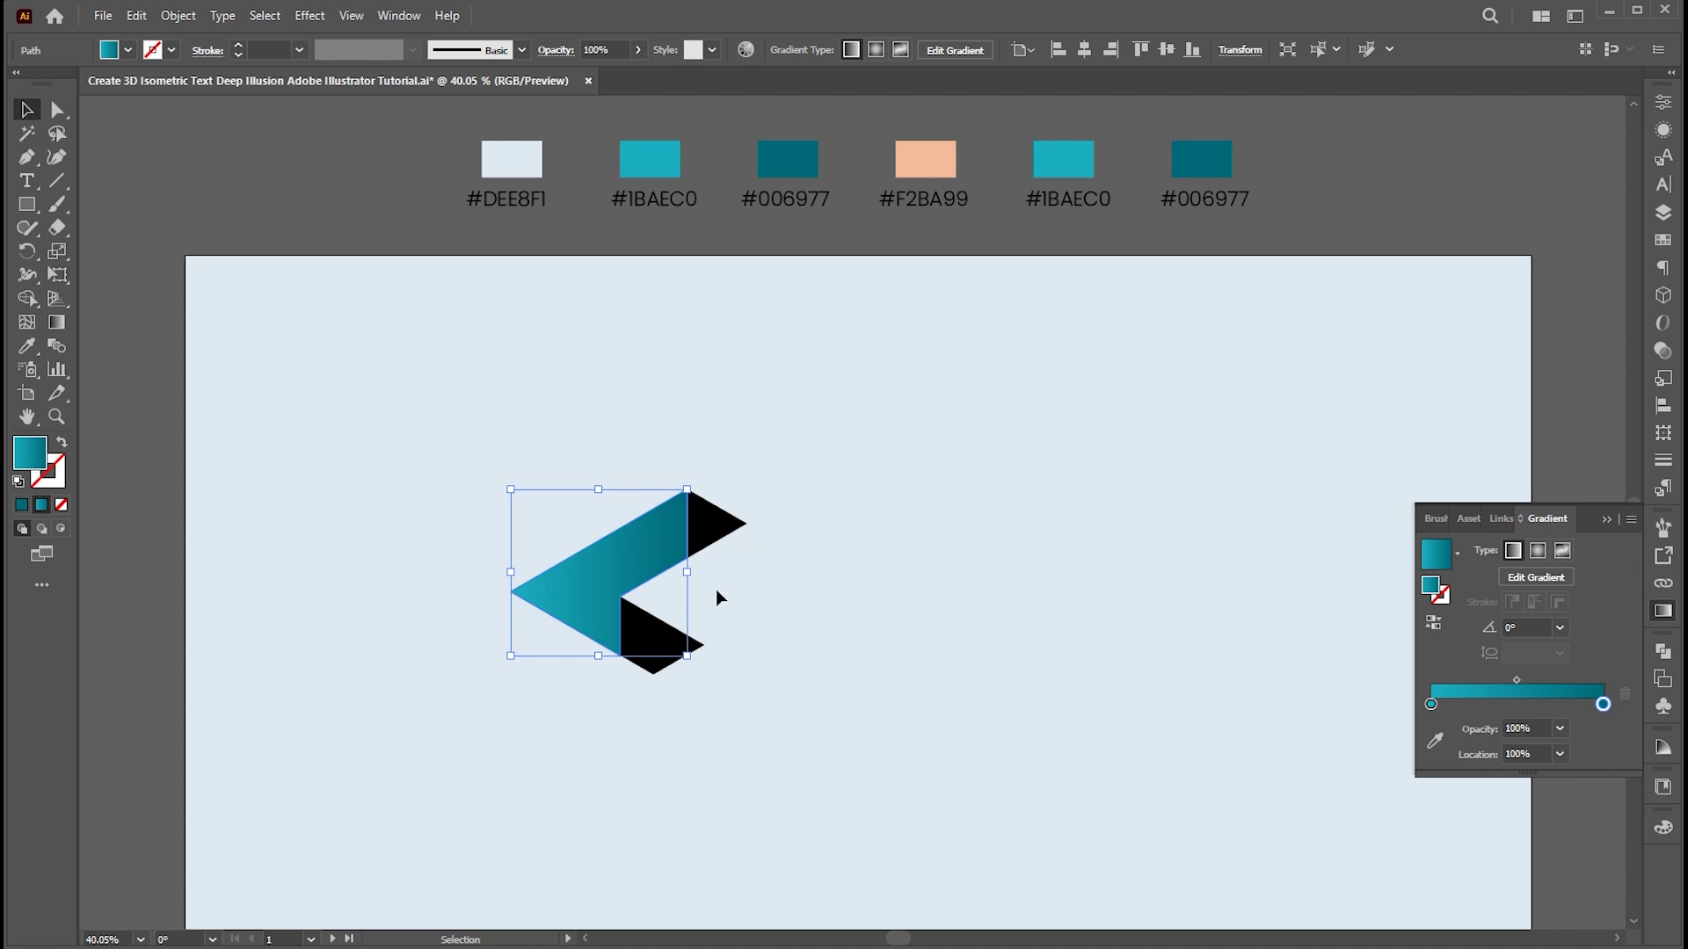
click(792, 565)
click(718, 534)
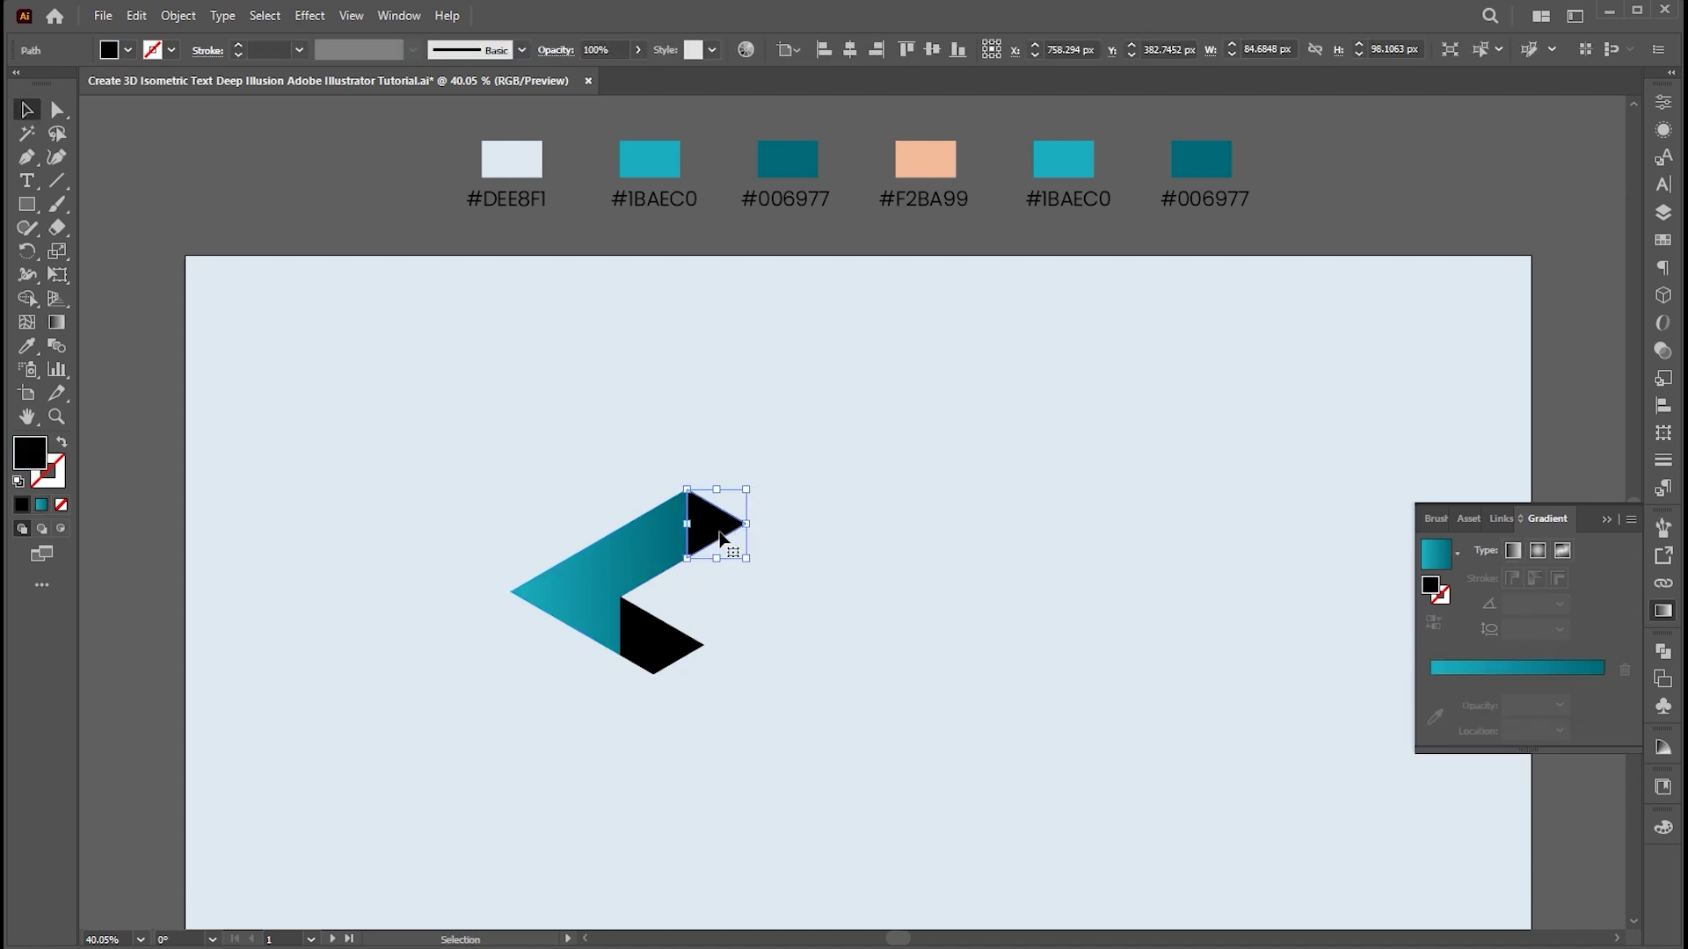
- Apply a gradient to both black triangles with a peach #F2BA99 left stop
shift+click(675, 648)
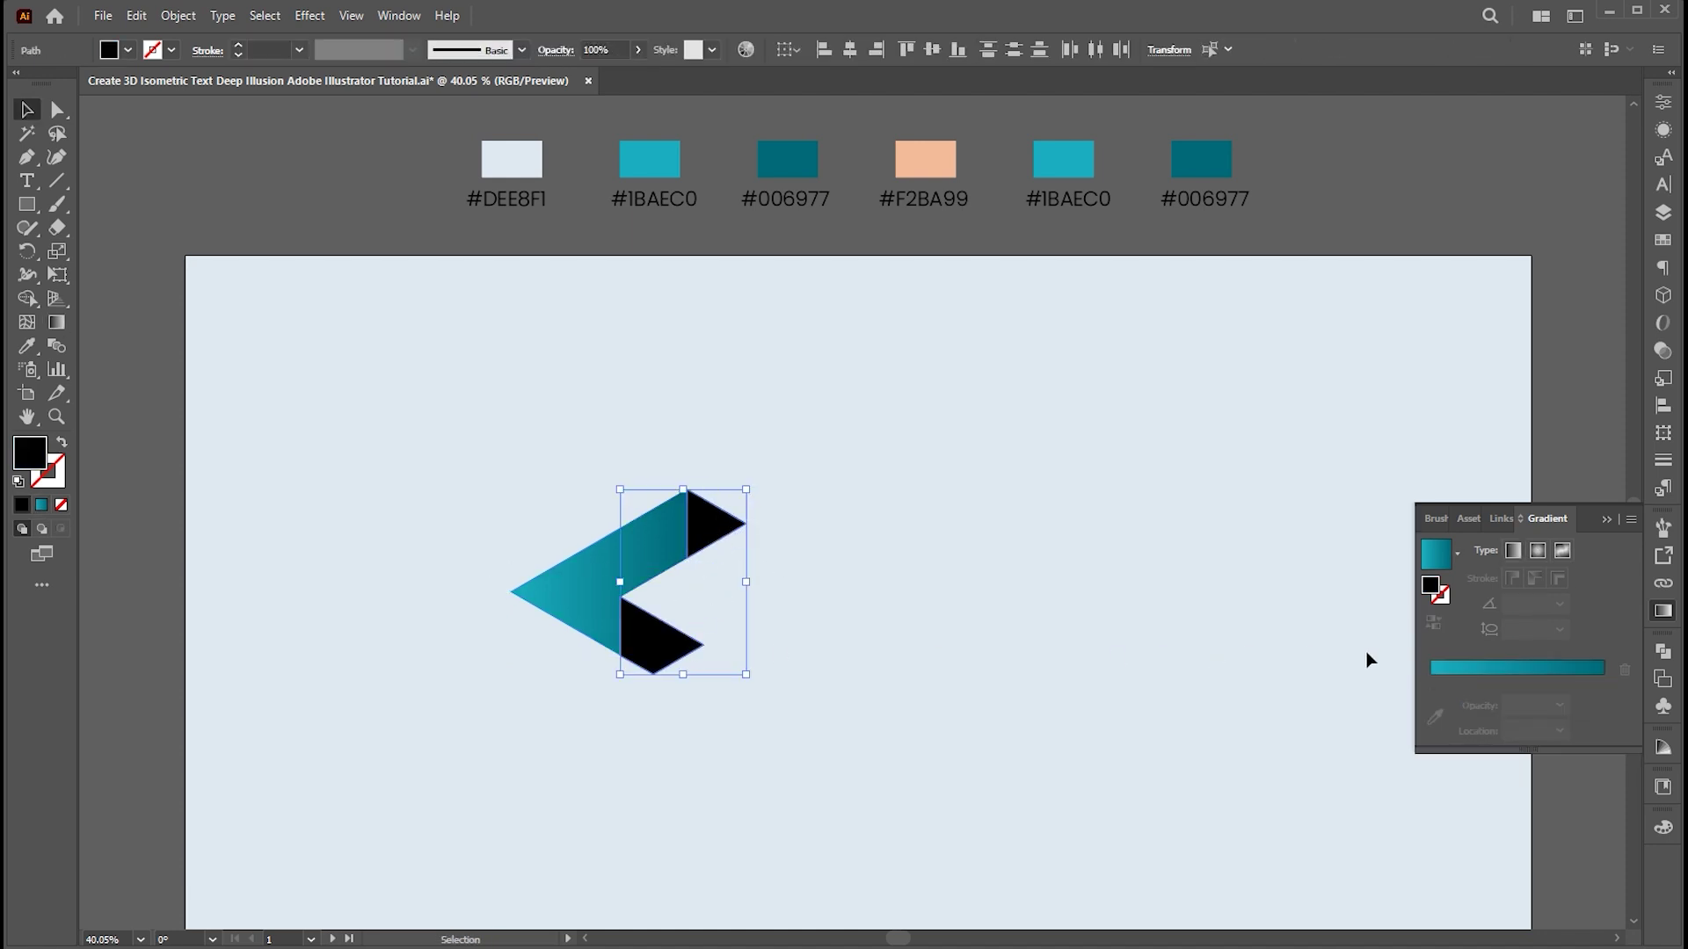
click(1437, 556)
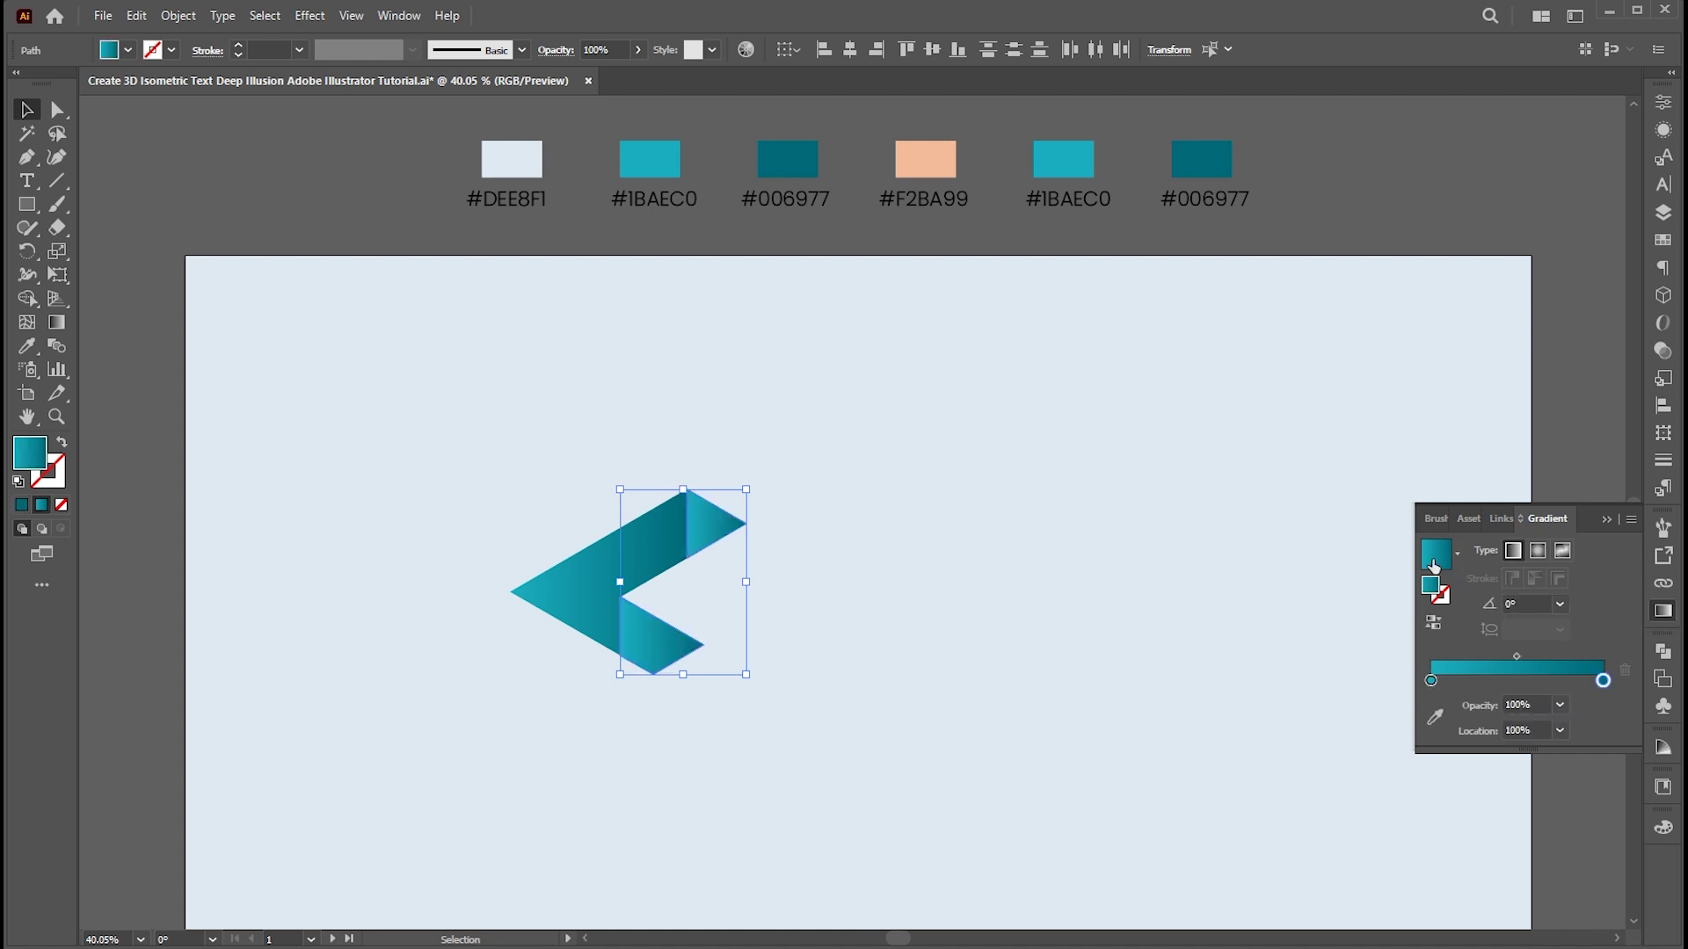
click(1431, 680)
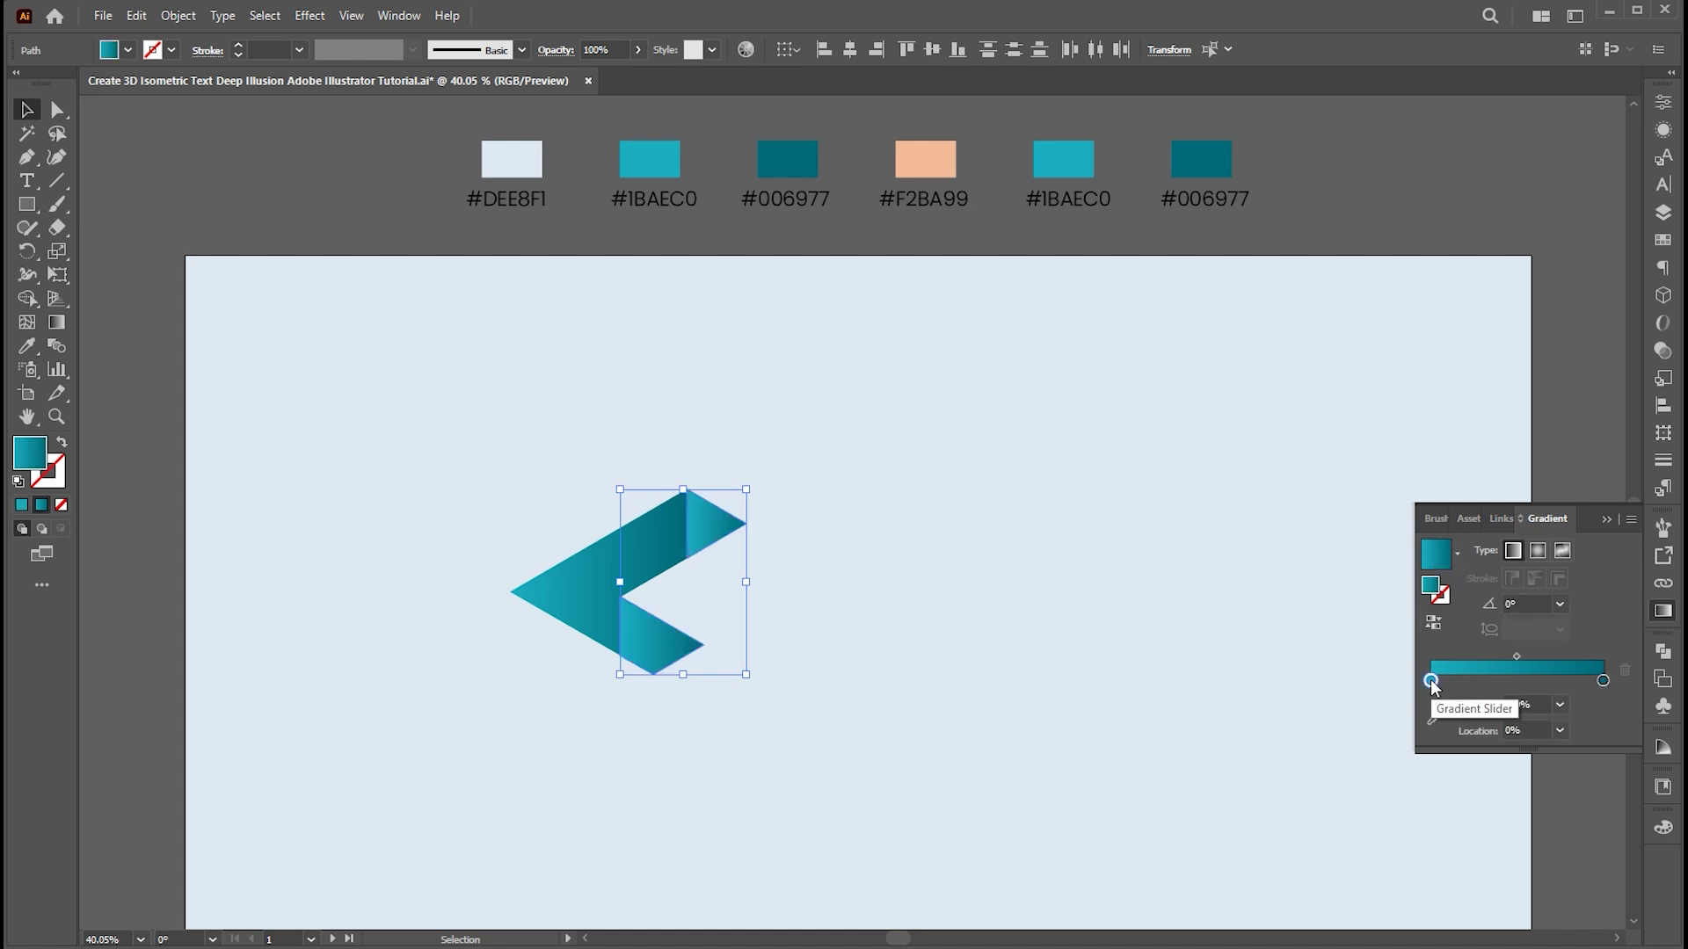
key(i)
shift+click(930, 161)
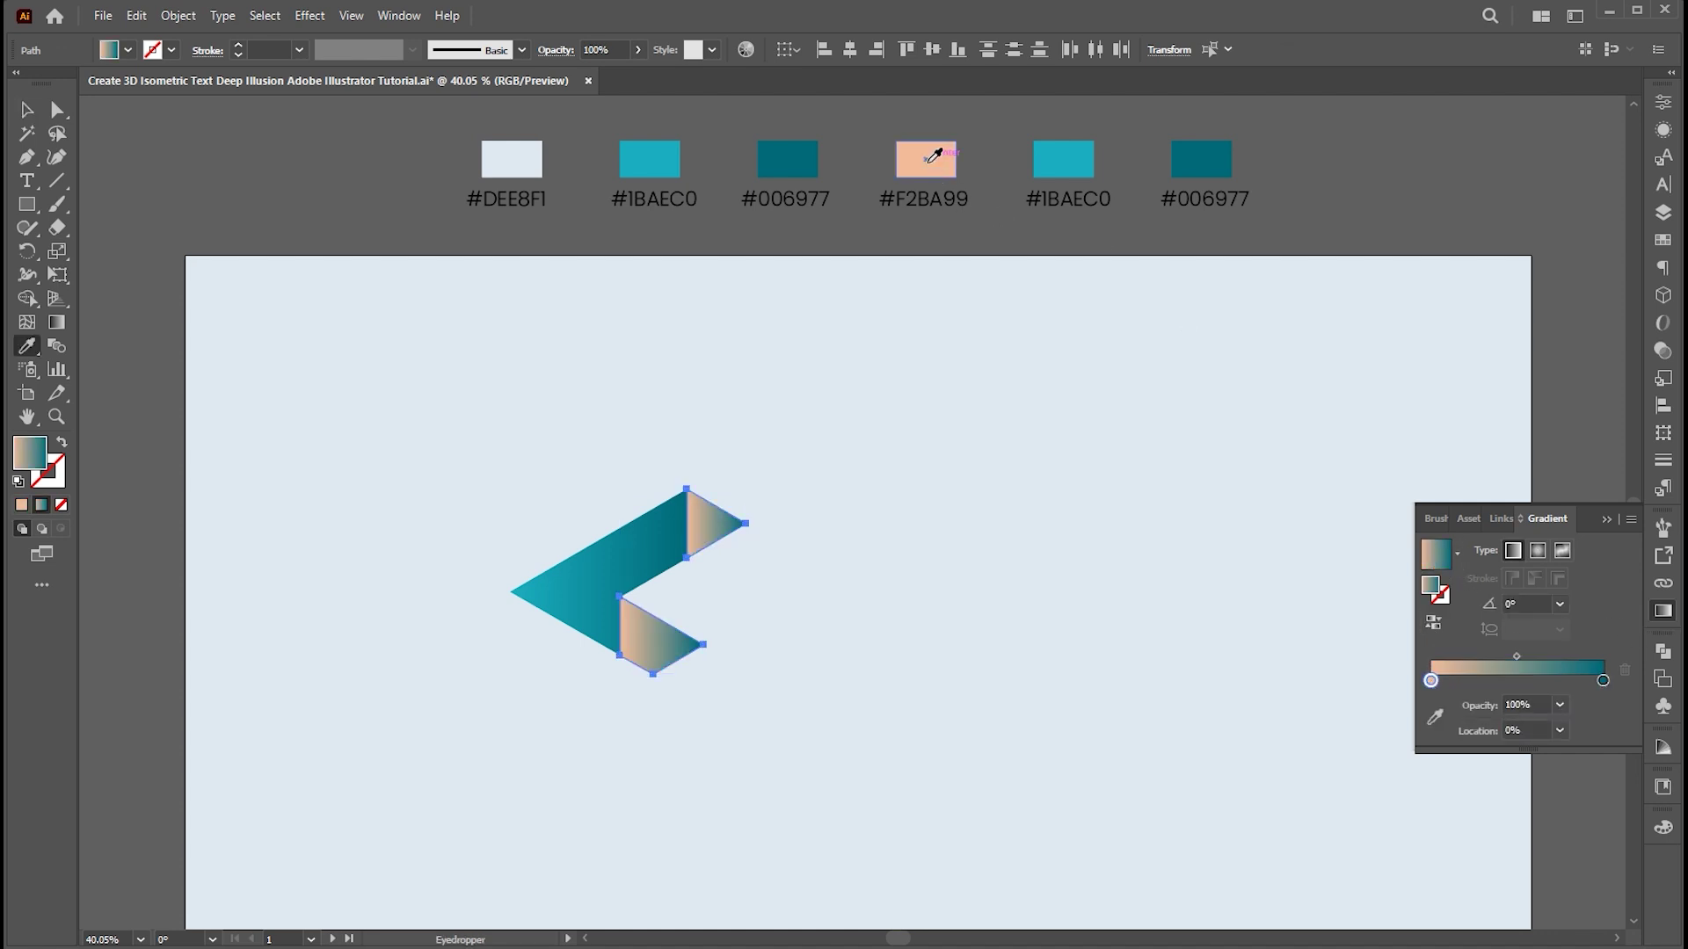
- Add a #1BAEC0 stop at 20%, set the right stop to #006977, and select the whole L
click(1456, 683)
click(1548, 726)
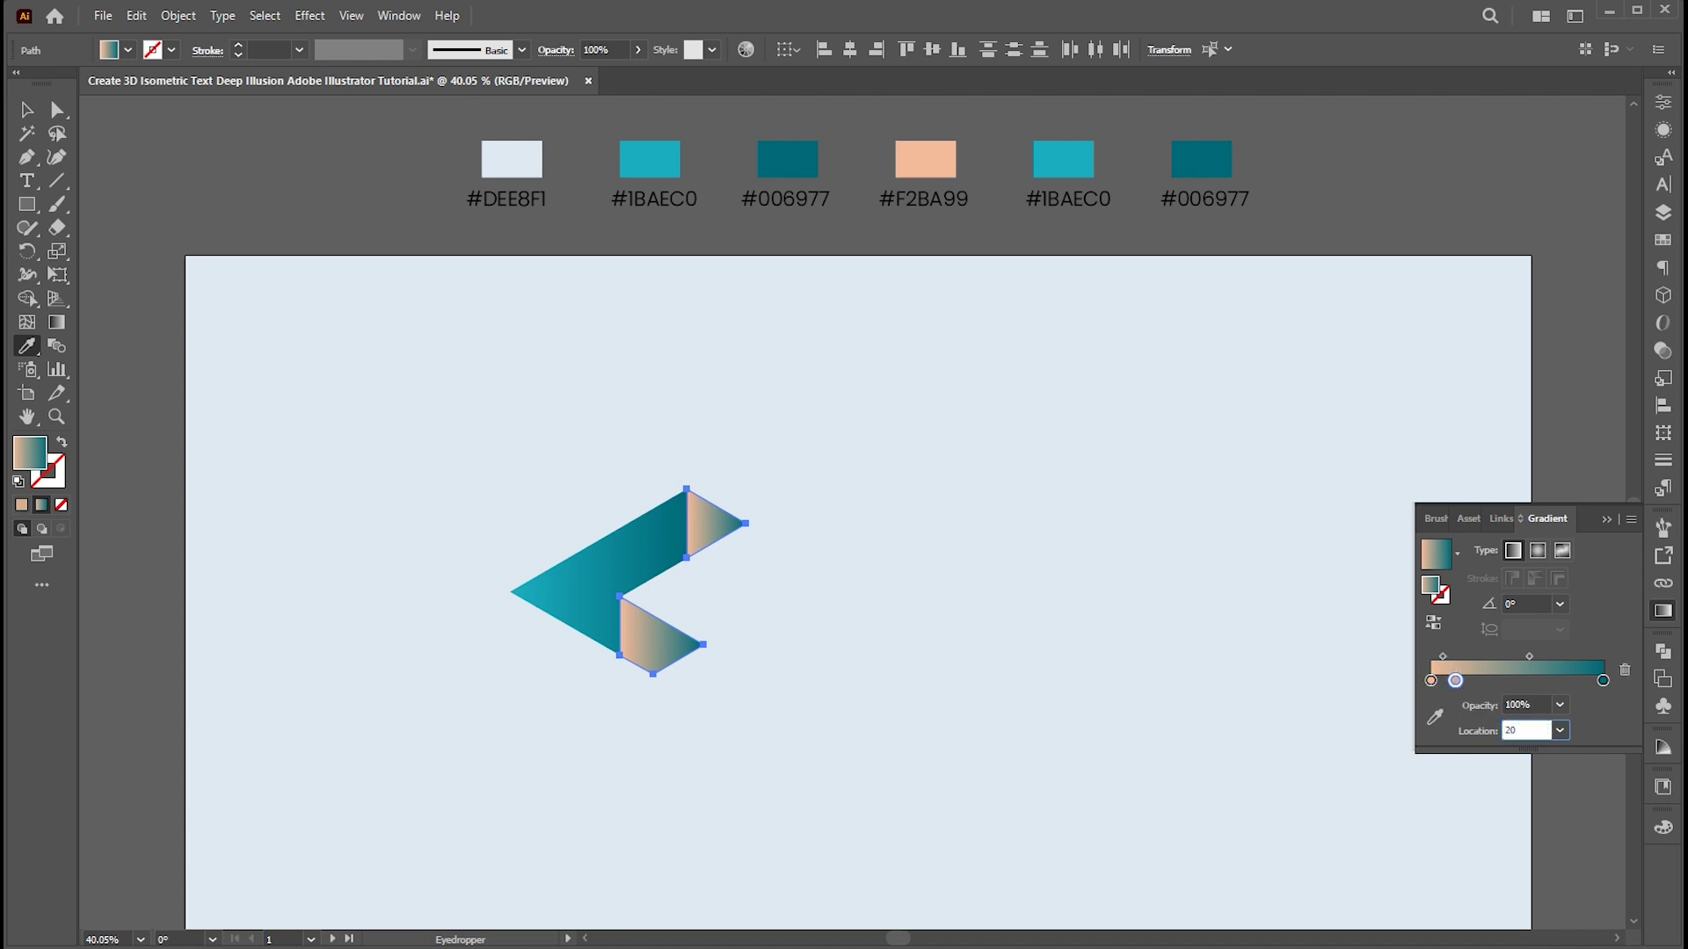
key(Return)
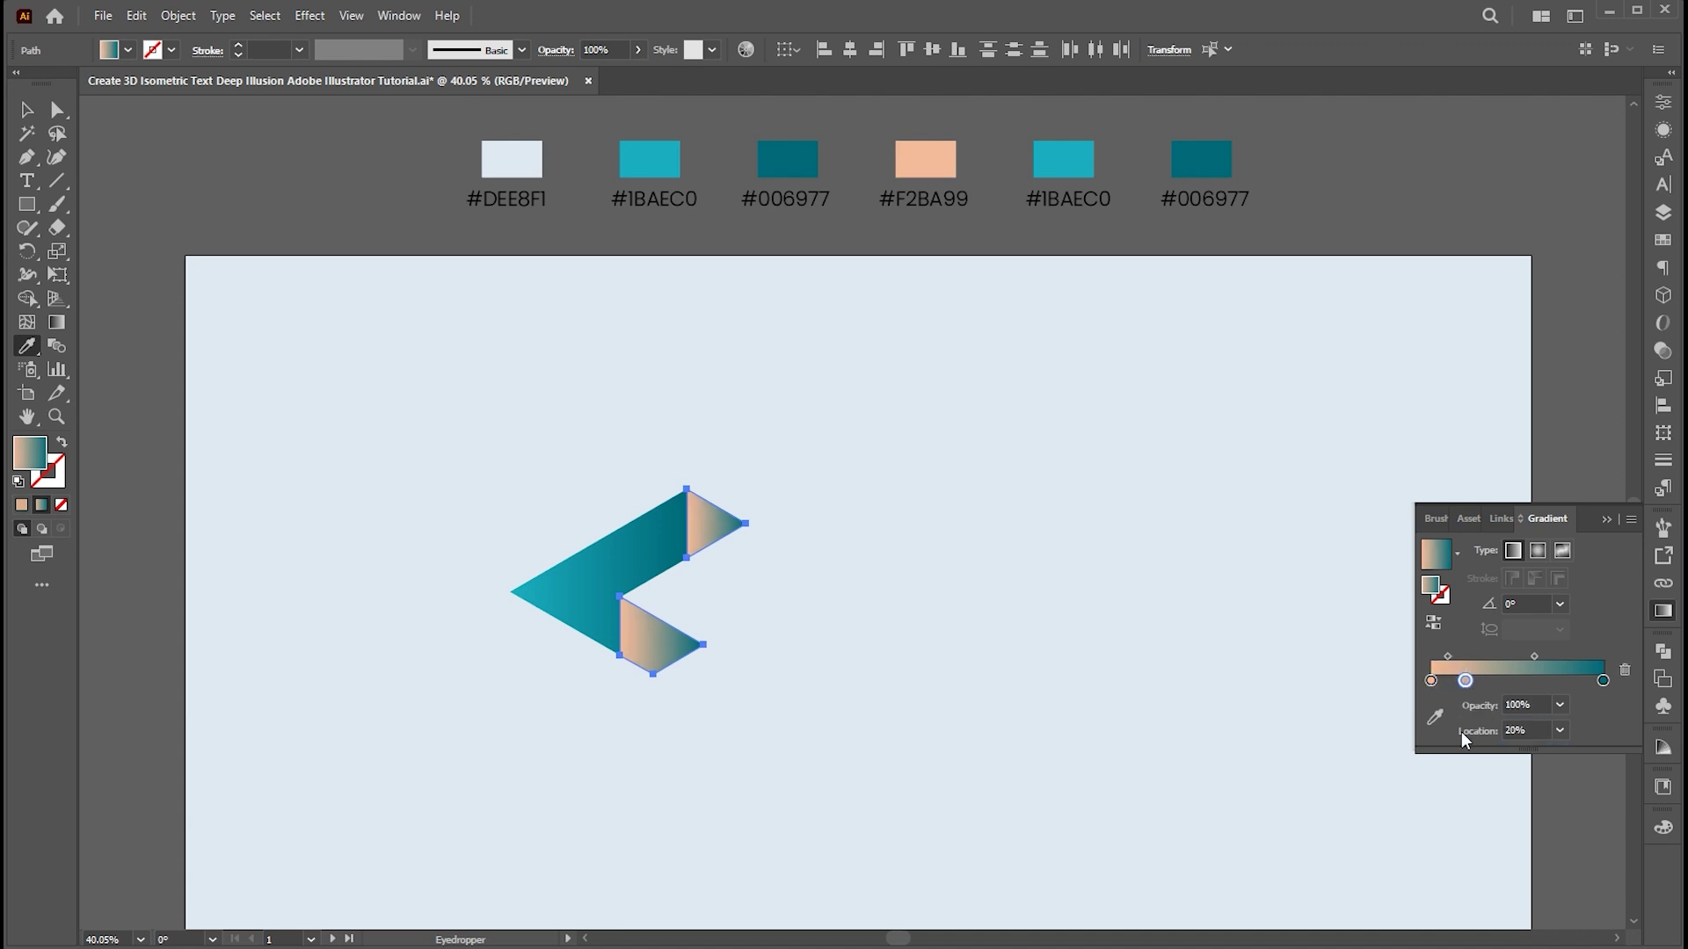
click(1072, 155)
click(1604, 682)
click(1200, 155)
key(v)
click(967, 472)
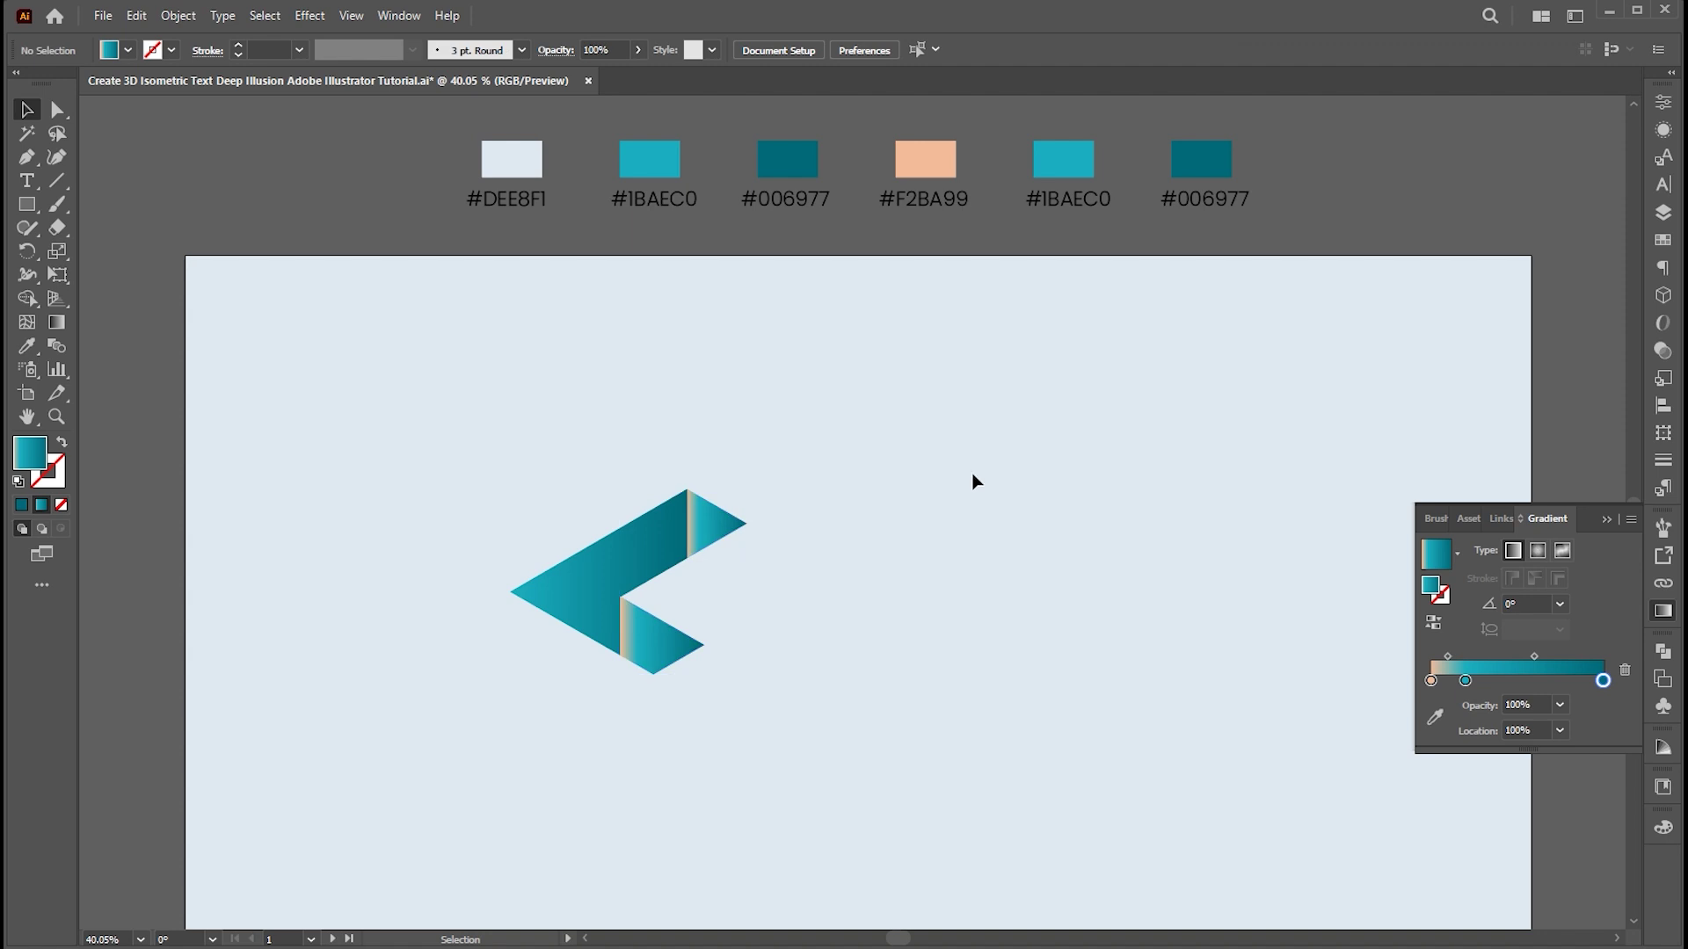
drag(567, 672, 734, 669)
- Zoom out and type a large letter A to the right of the L
click(941, 613)
key(z)
drag(889, 678, 731, 629)
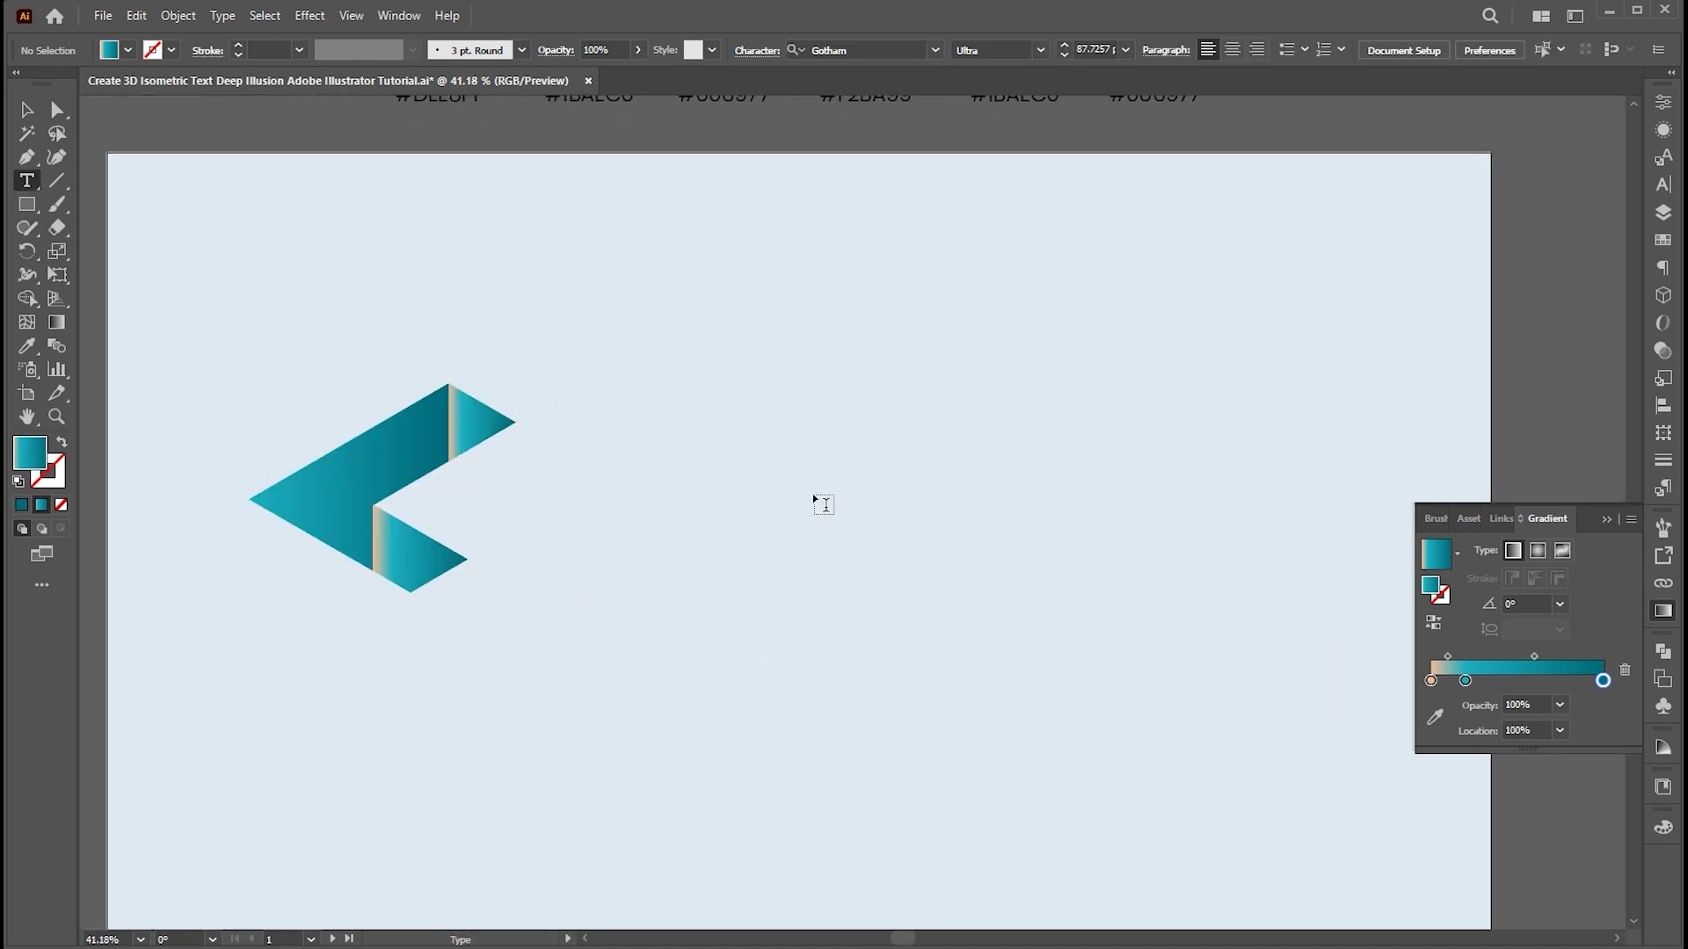
click(816, 490)
text(A)
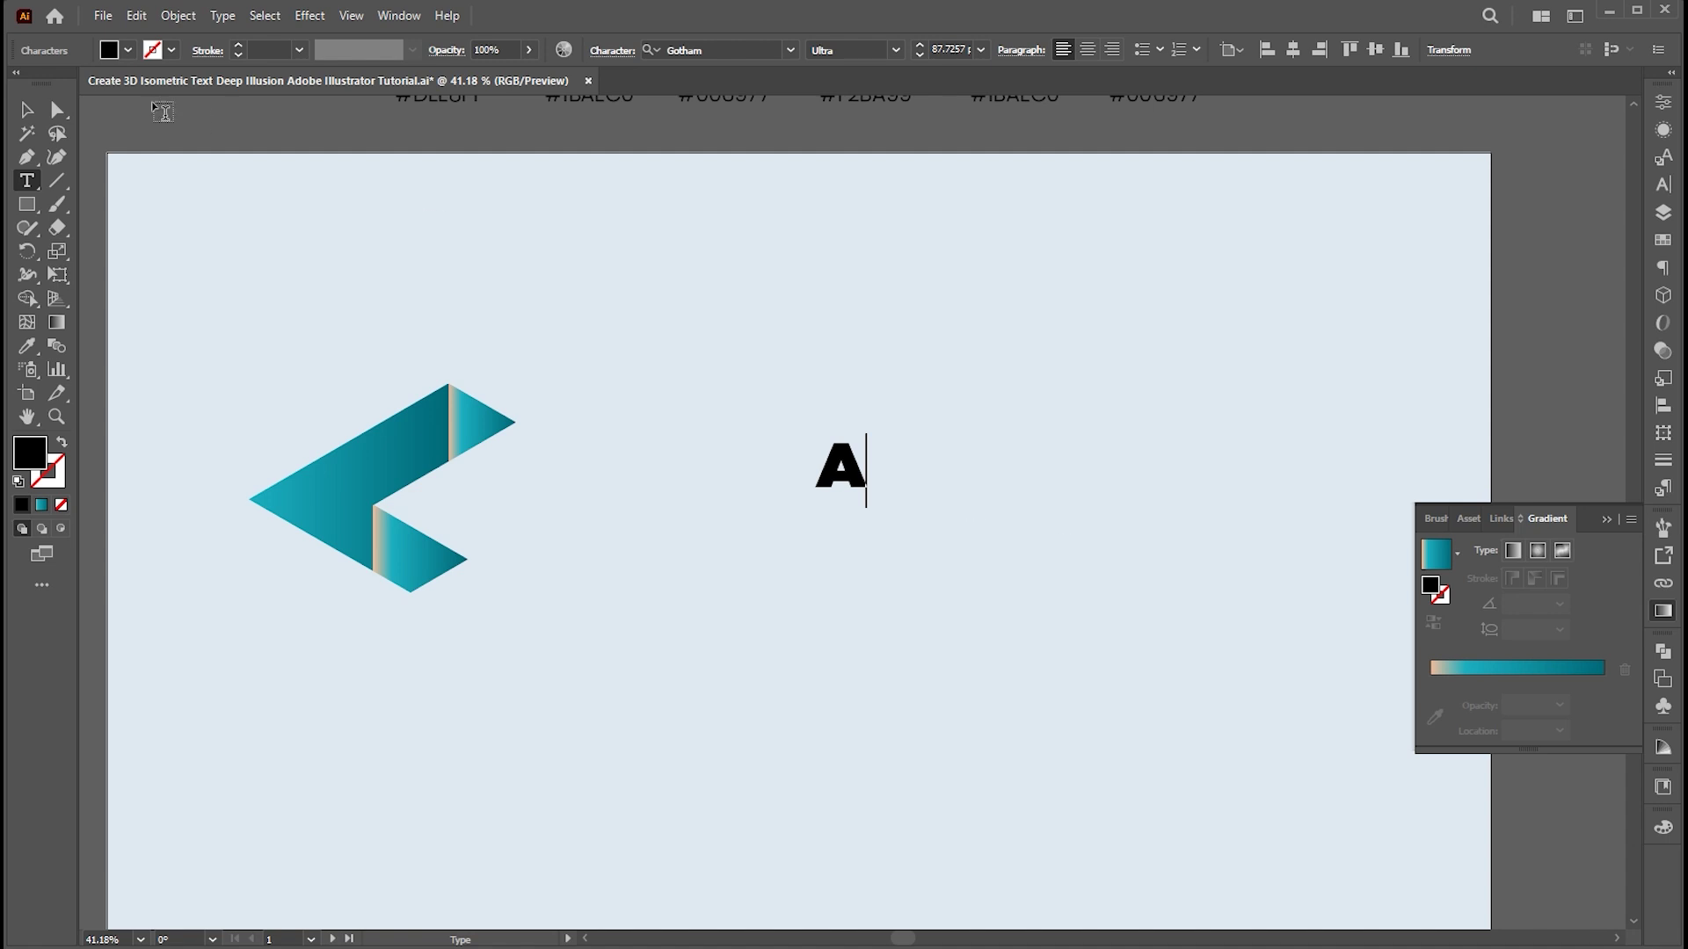
click(26, 109)
drag(865, 508, 915, 523)
- Rotate the A to Isometric Top with 3D (Classic) Rotate
click(310, 17)
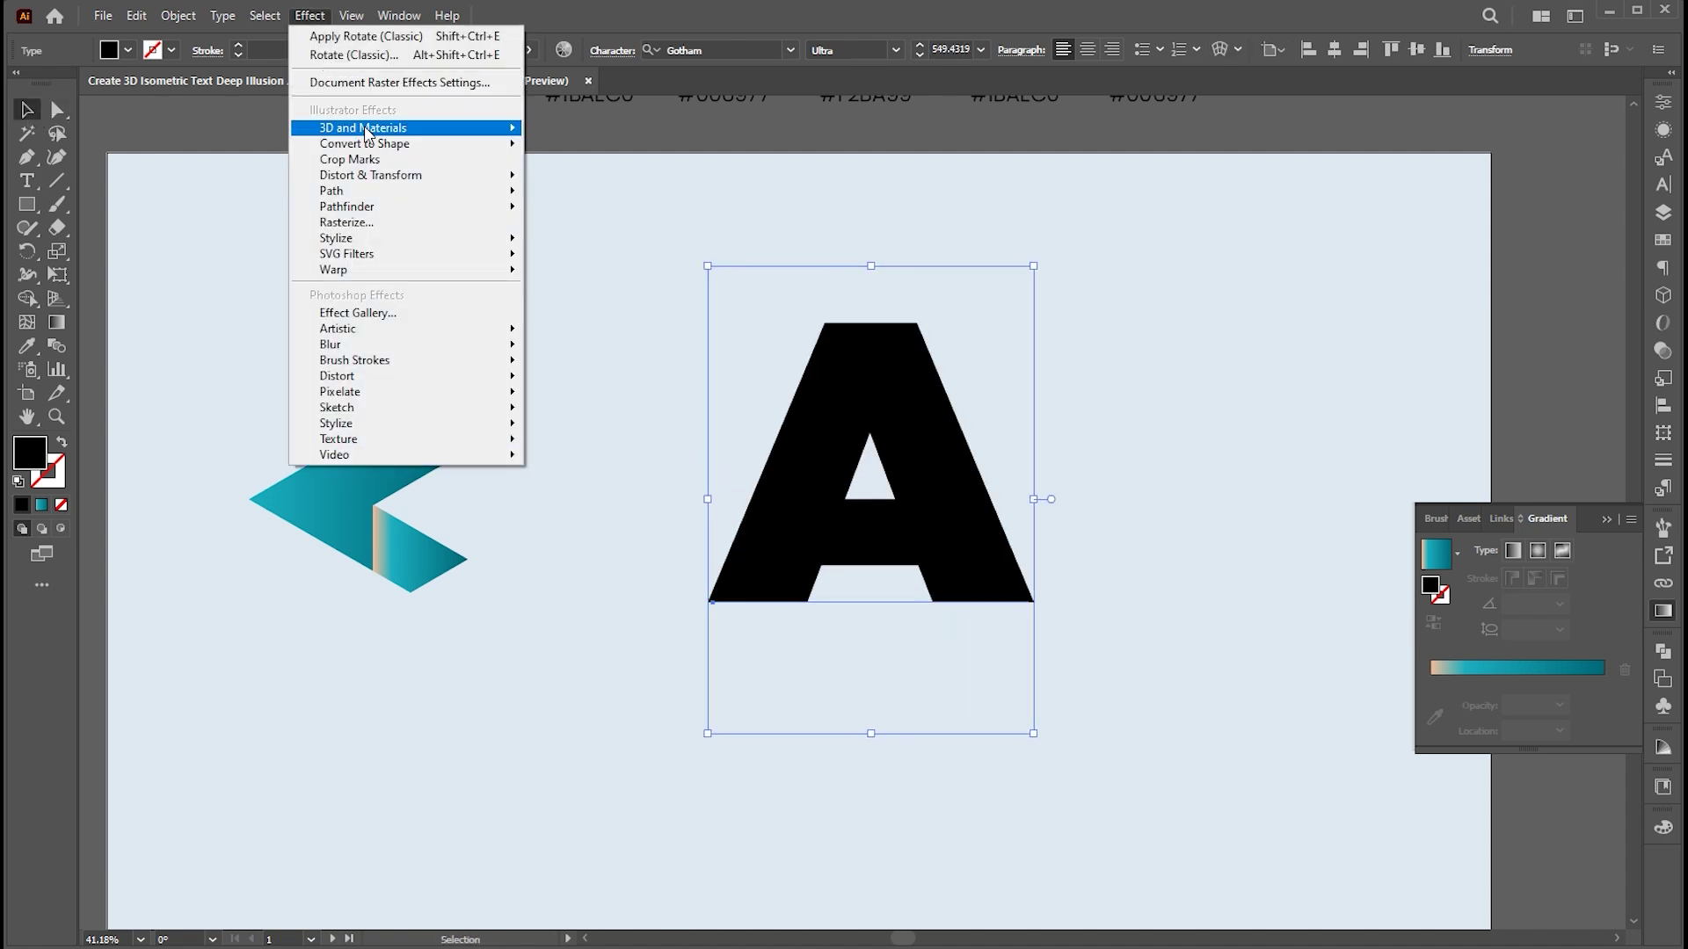
mouse_move(369, 128)
mouse_move(598, 239)
click(758, 283)
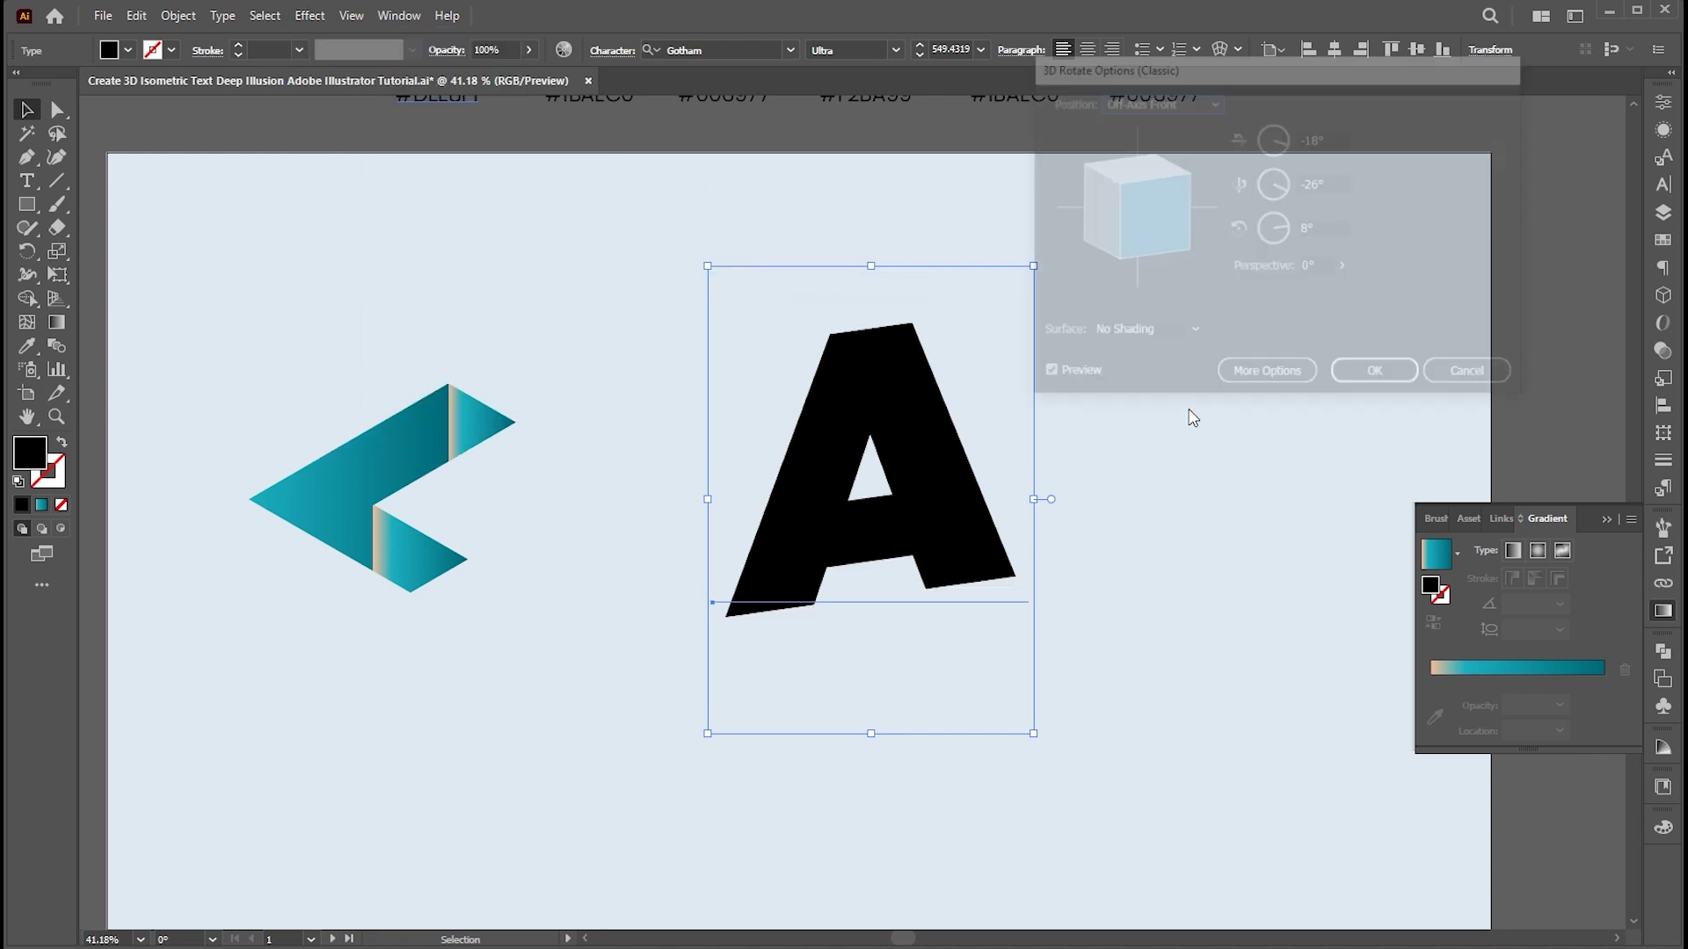
click(1164, 104)
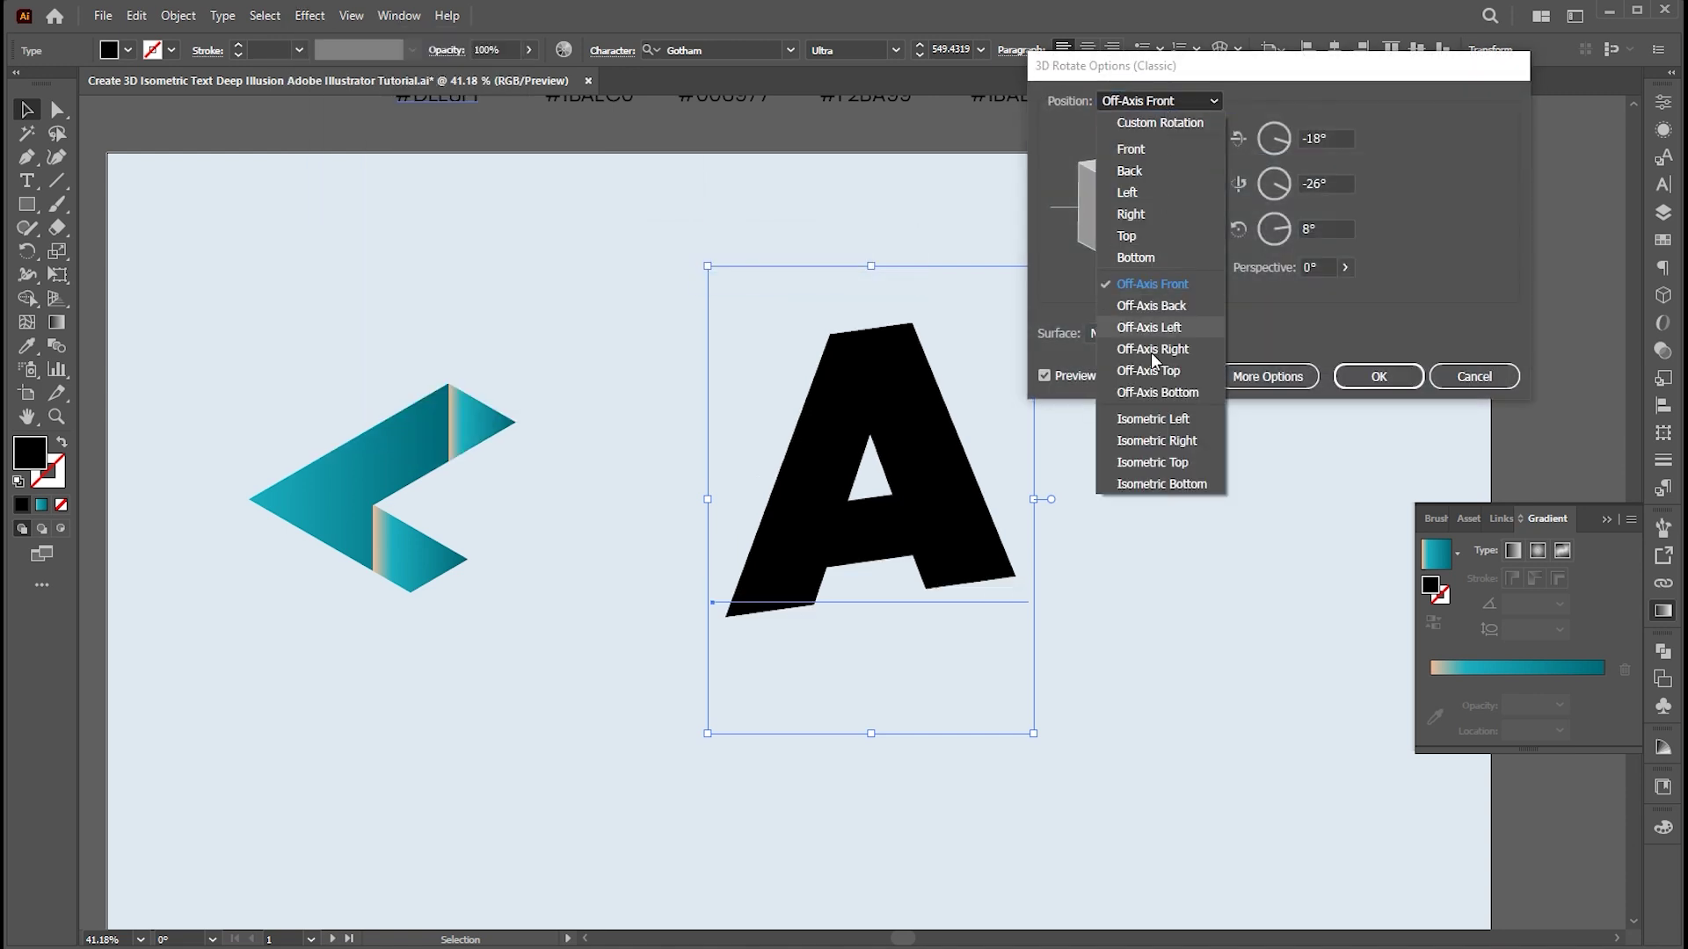
click(1143, 452)
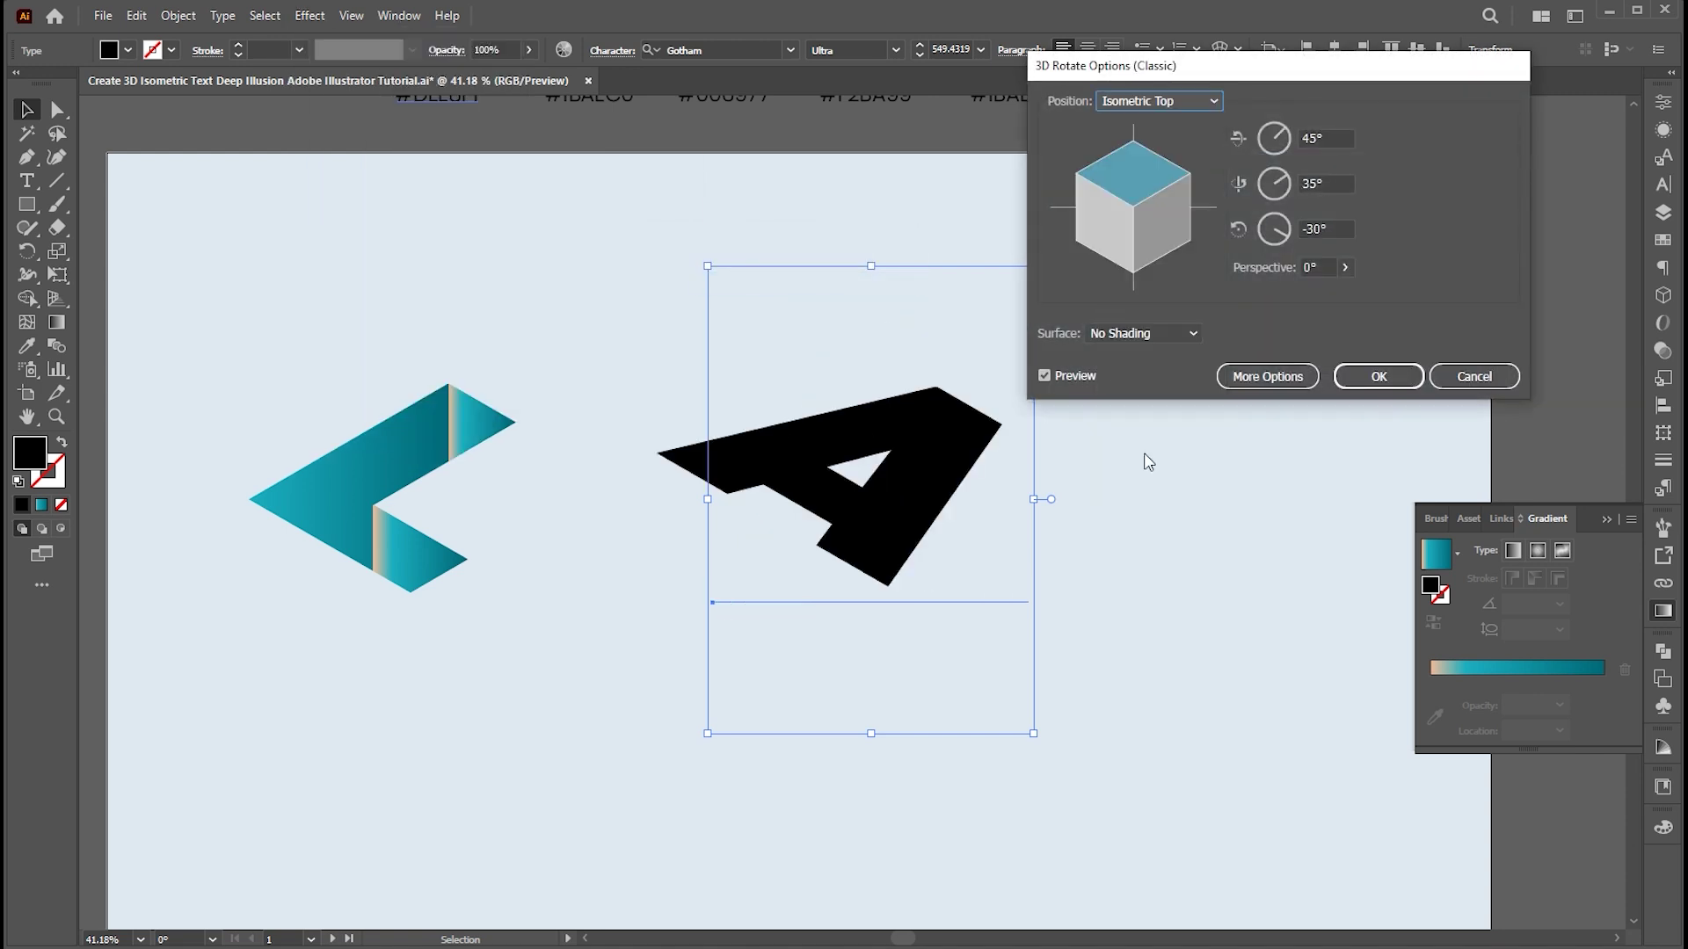
click(1364, 378)
click(179, 16)
- Expand the rotated A into plain shapes and move it about 40 px down
click(233, 290)
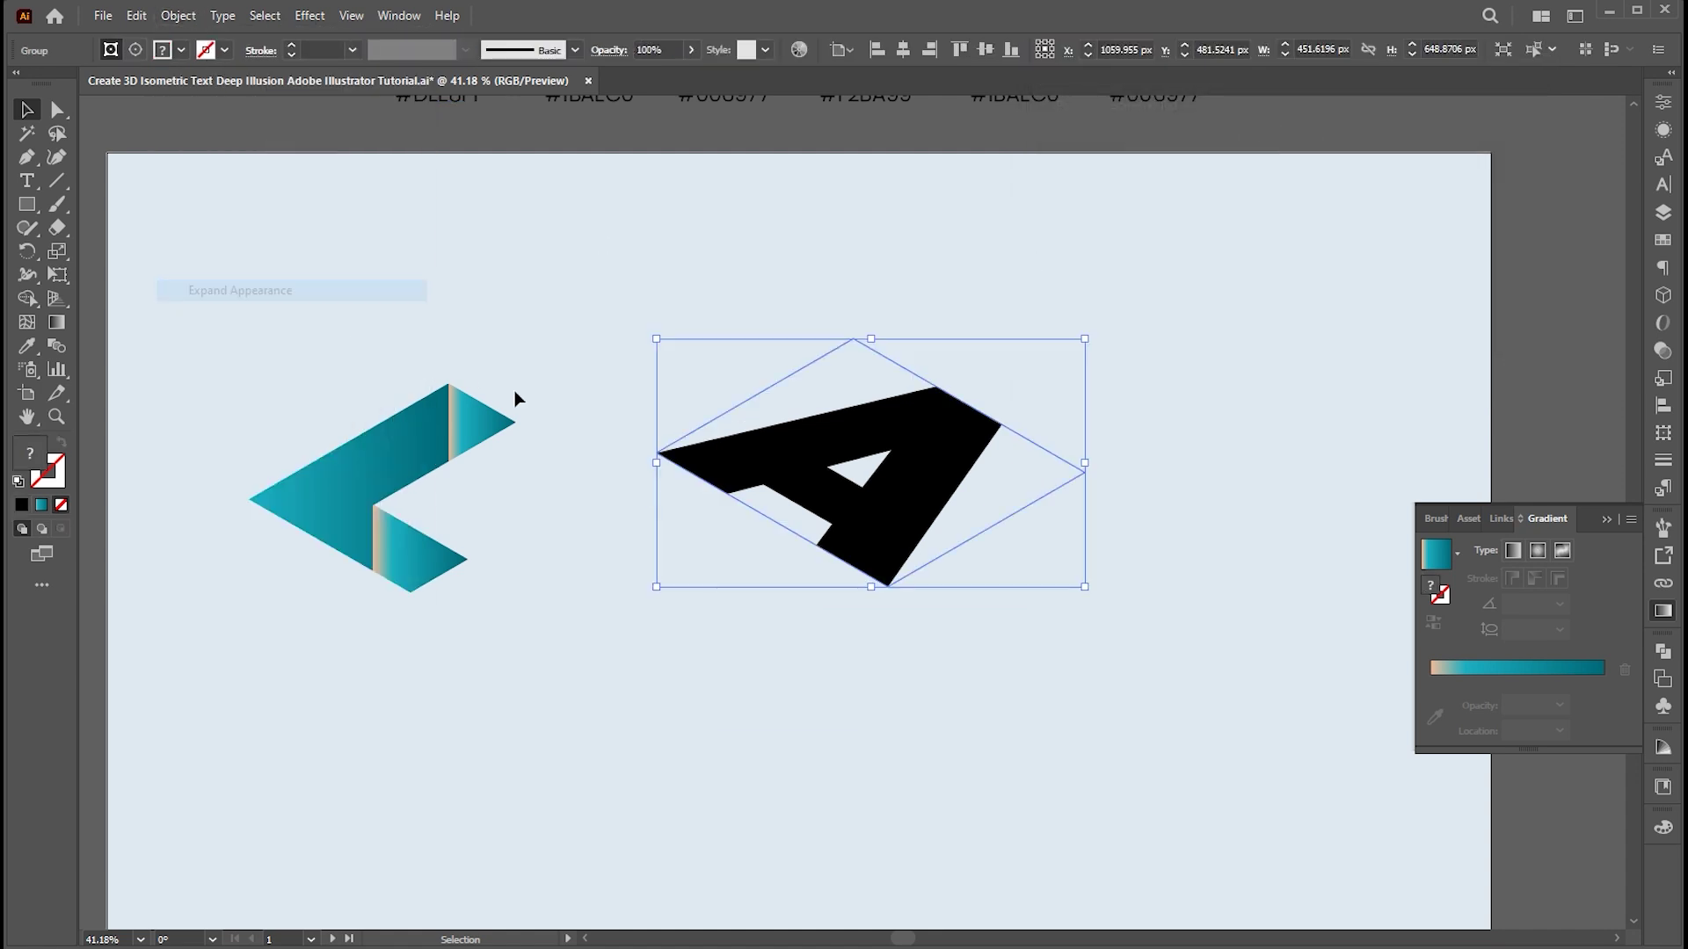
click(57, 109)
click(1149, 479)
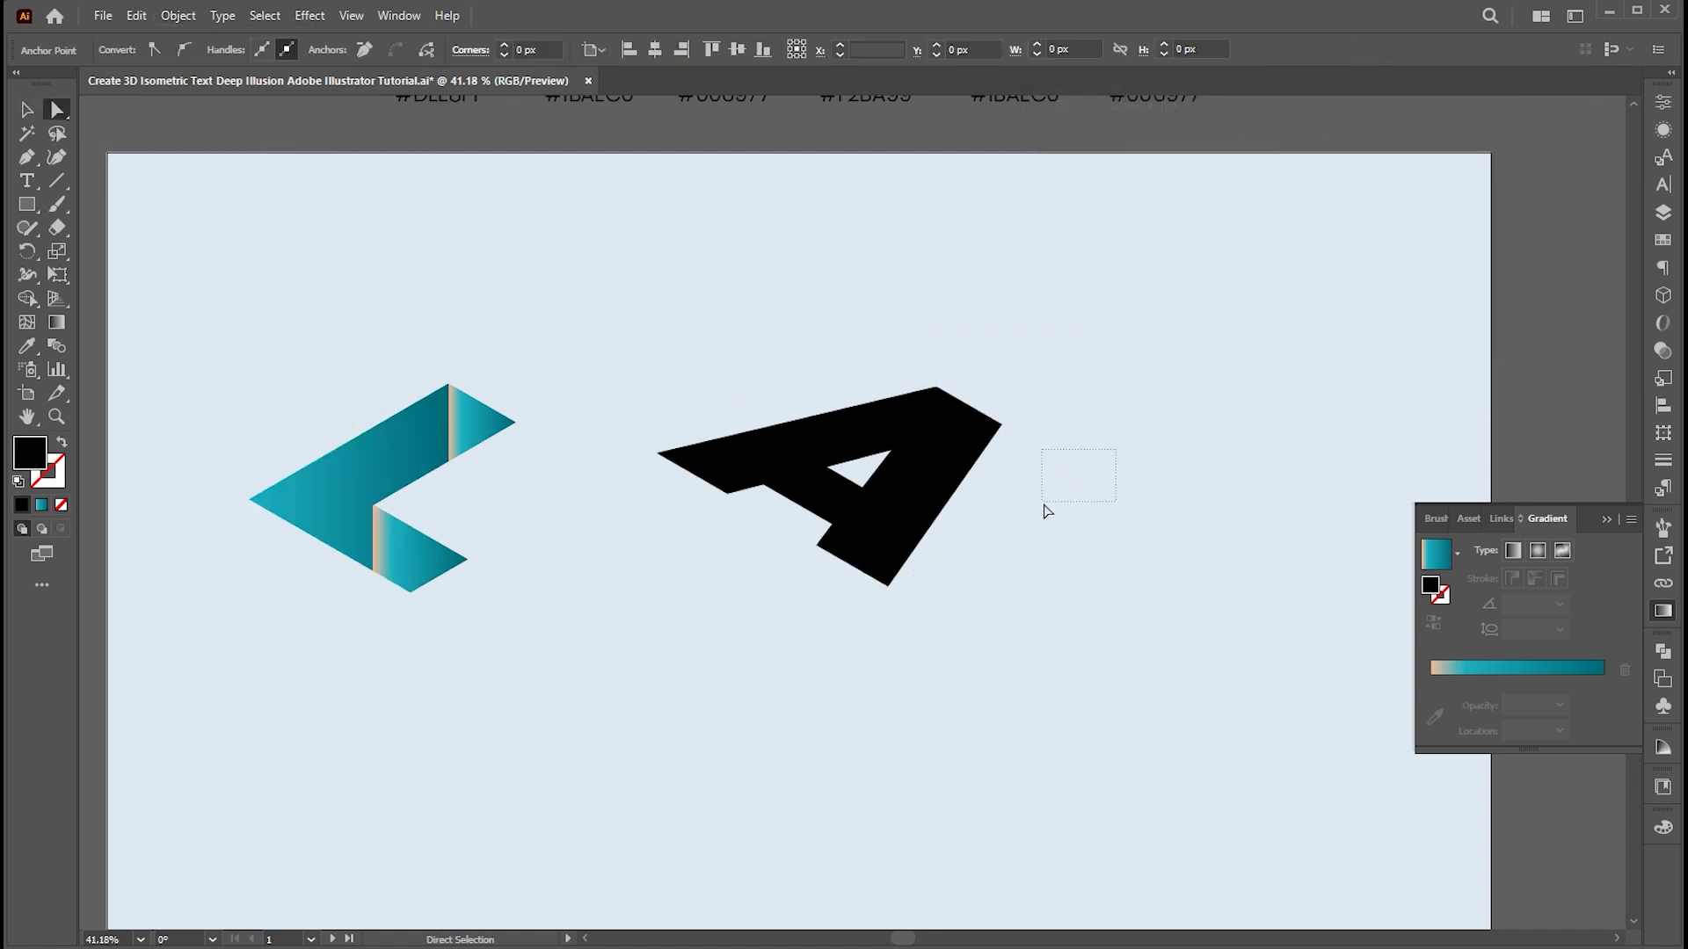
drag(1046, 510, 1045, 509)
click(1139, 509)
key(v)
drag(930, 463, 937, 487)
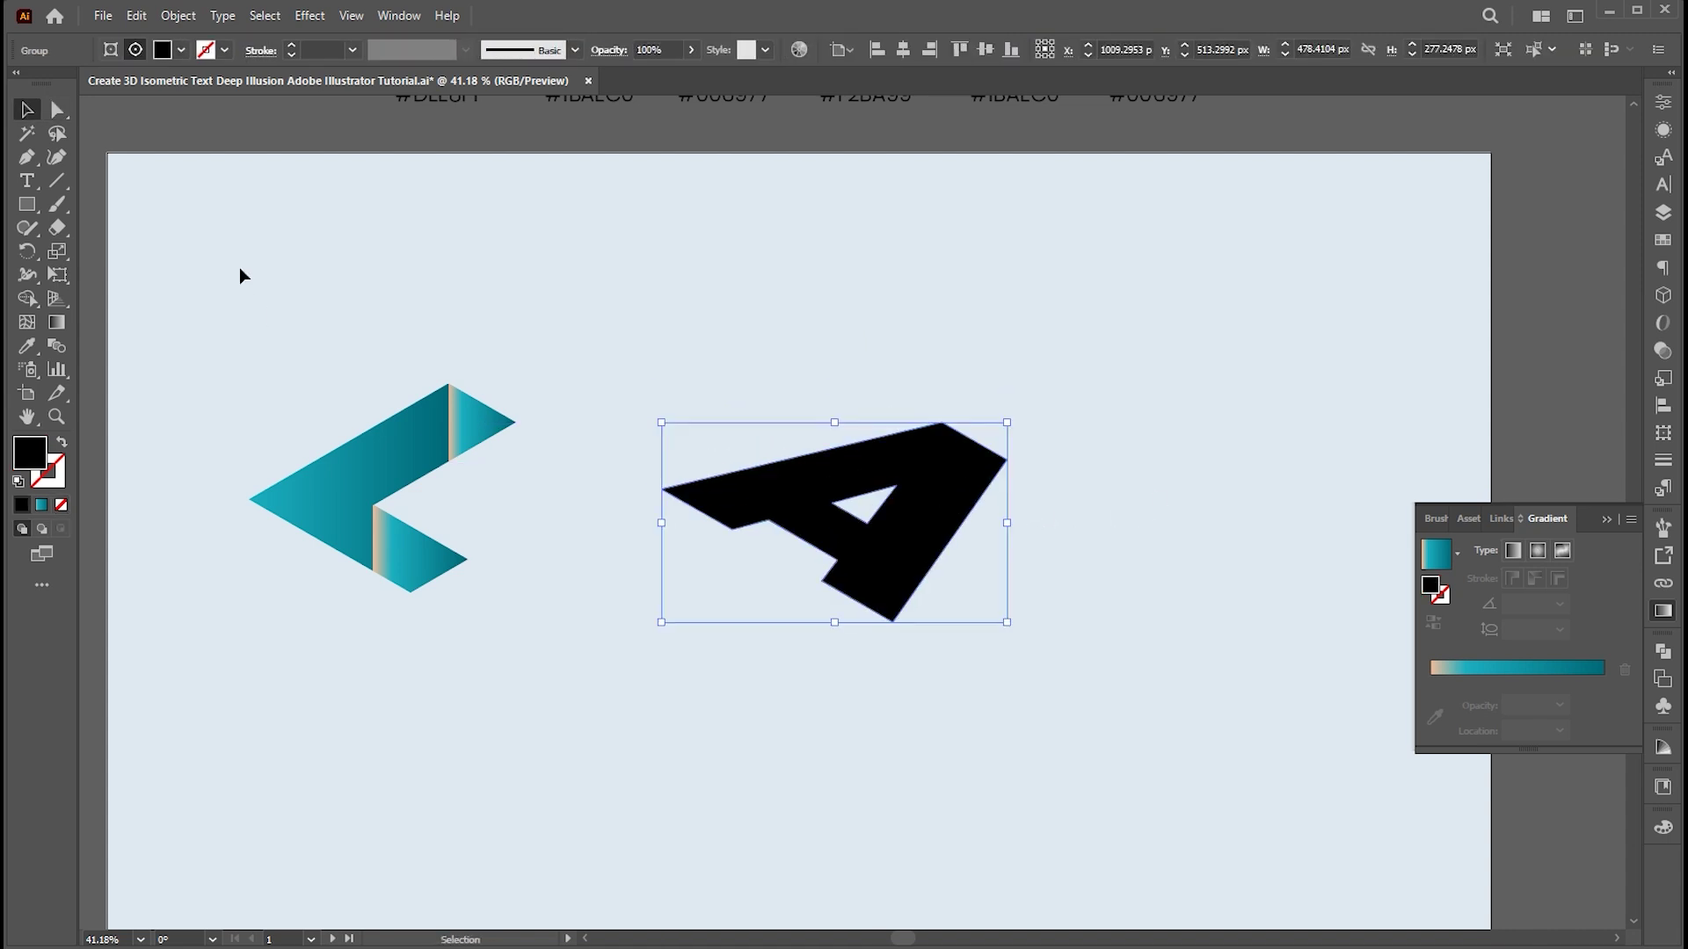
- Draw four vertical lines down from the A's inner and top corners
click(56, 180)
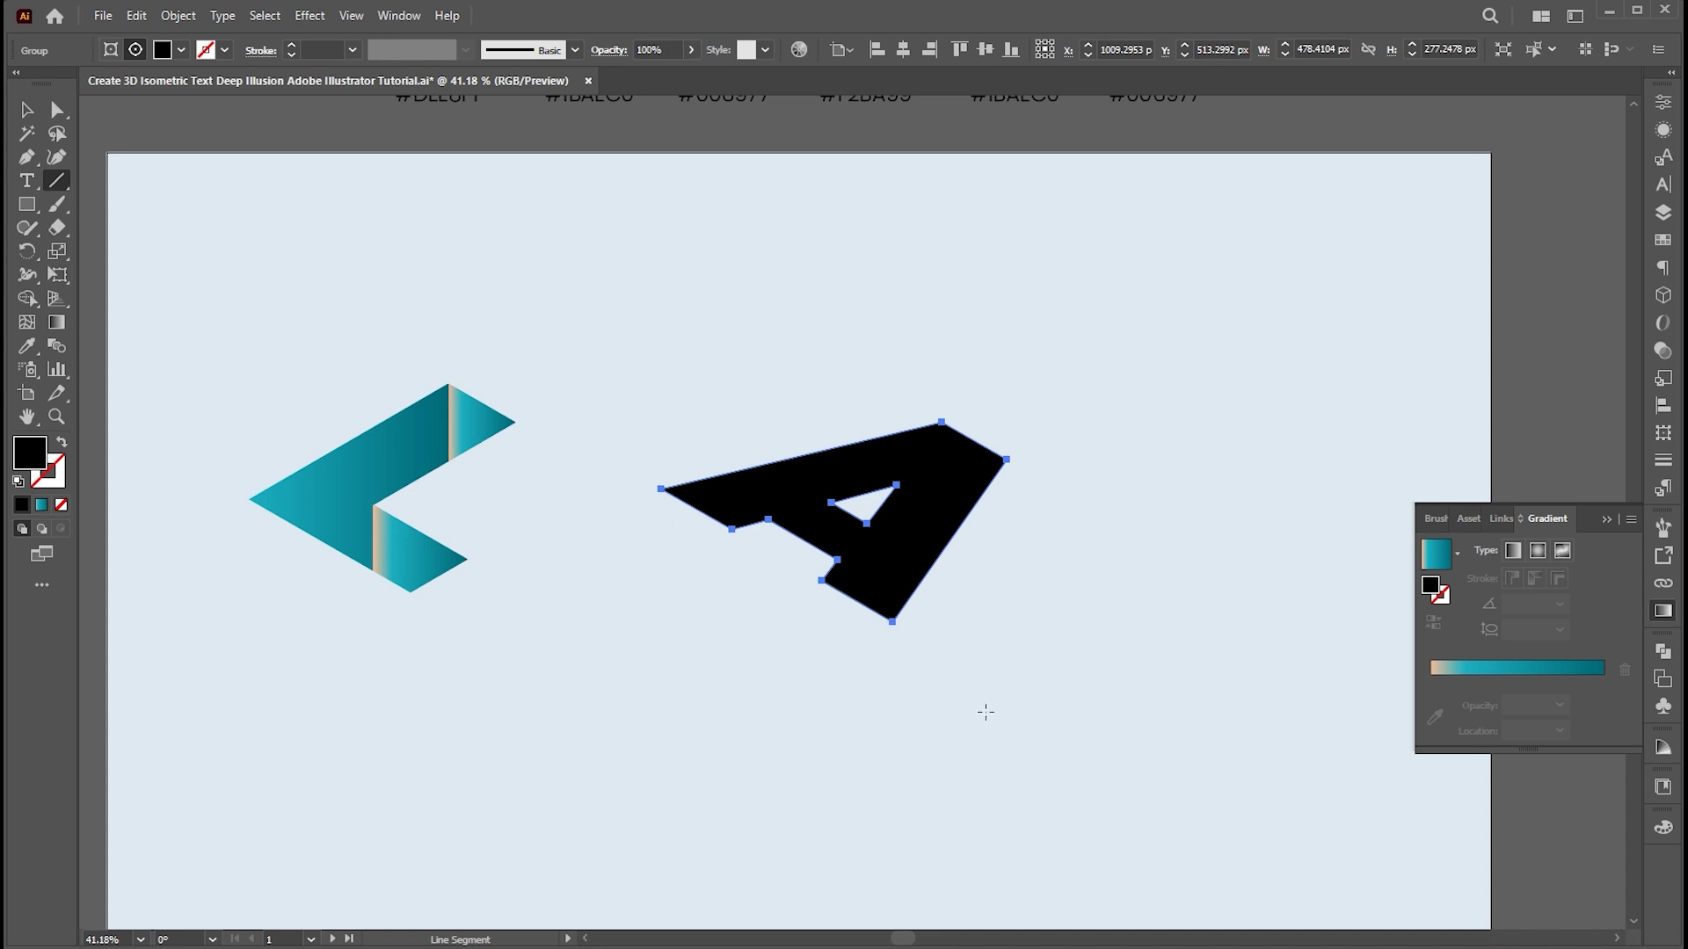
drag(831, 504, 823, 643)
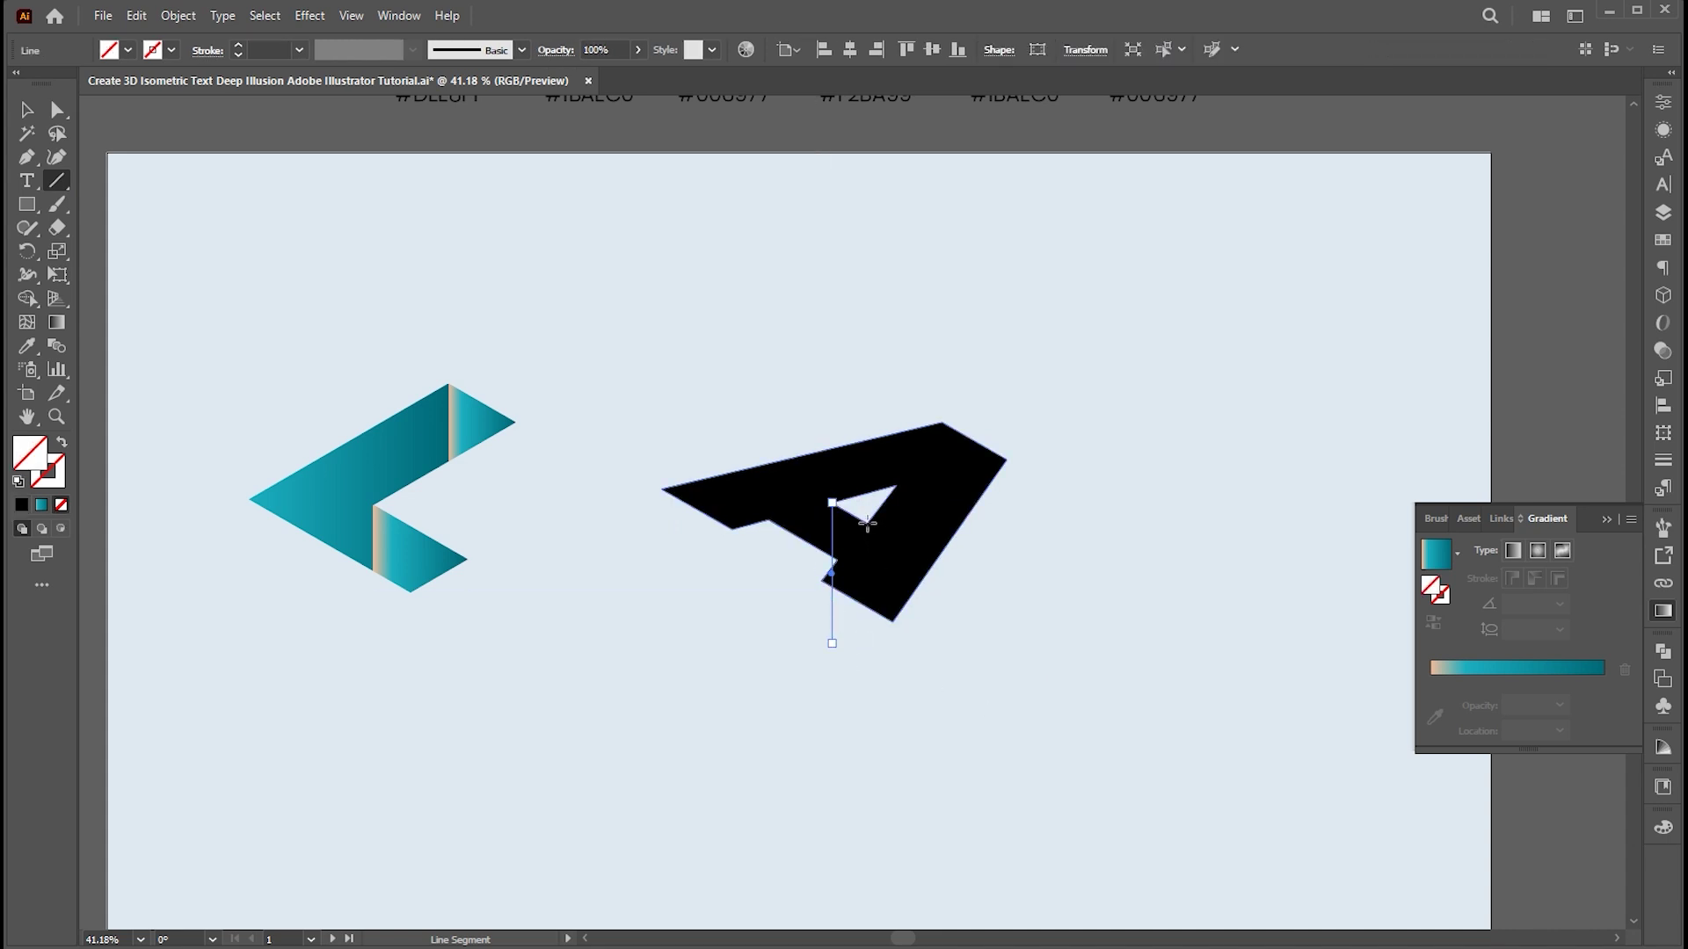
drag(868, 523, 868, 664)
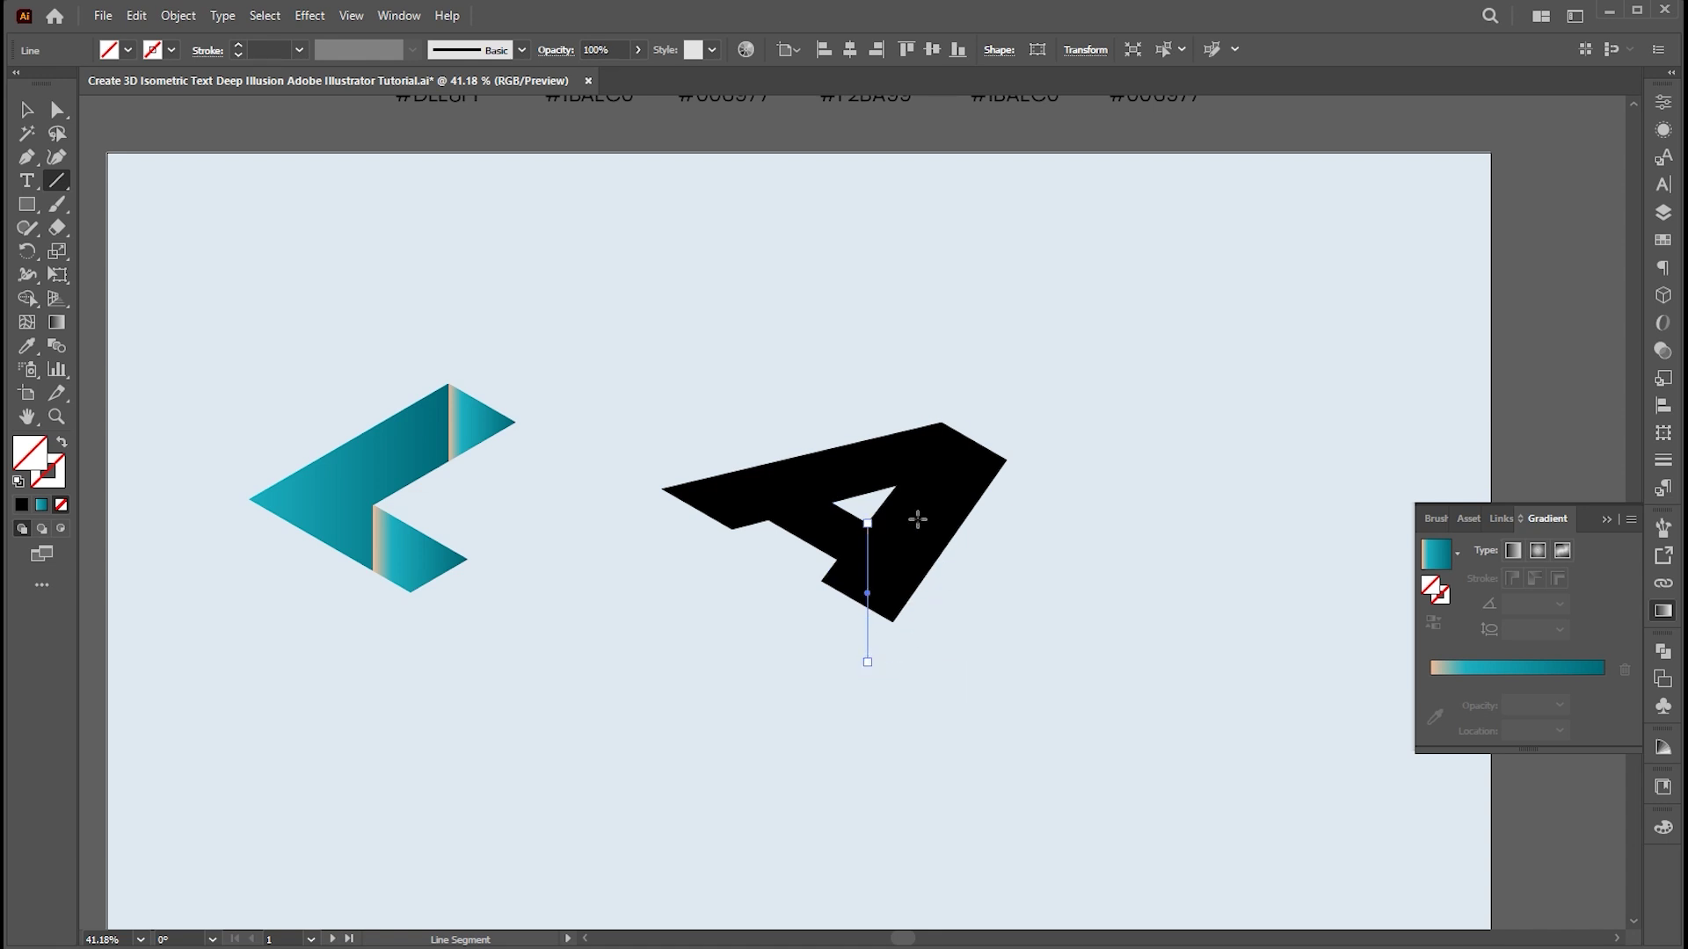
drag(896, 484, 897, 638)
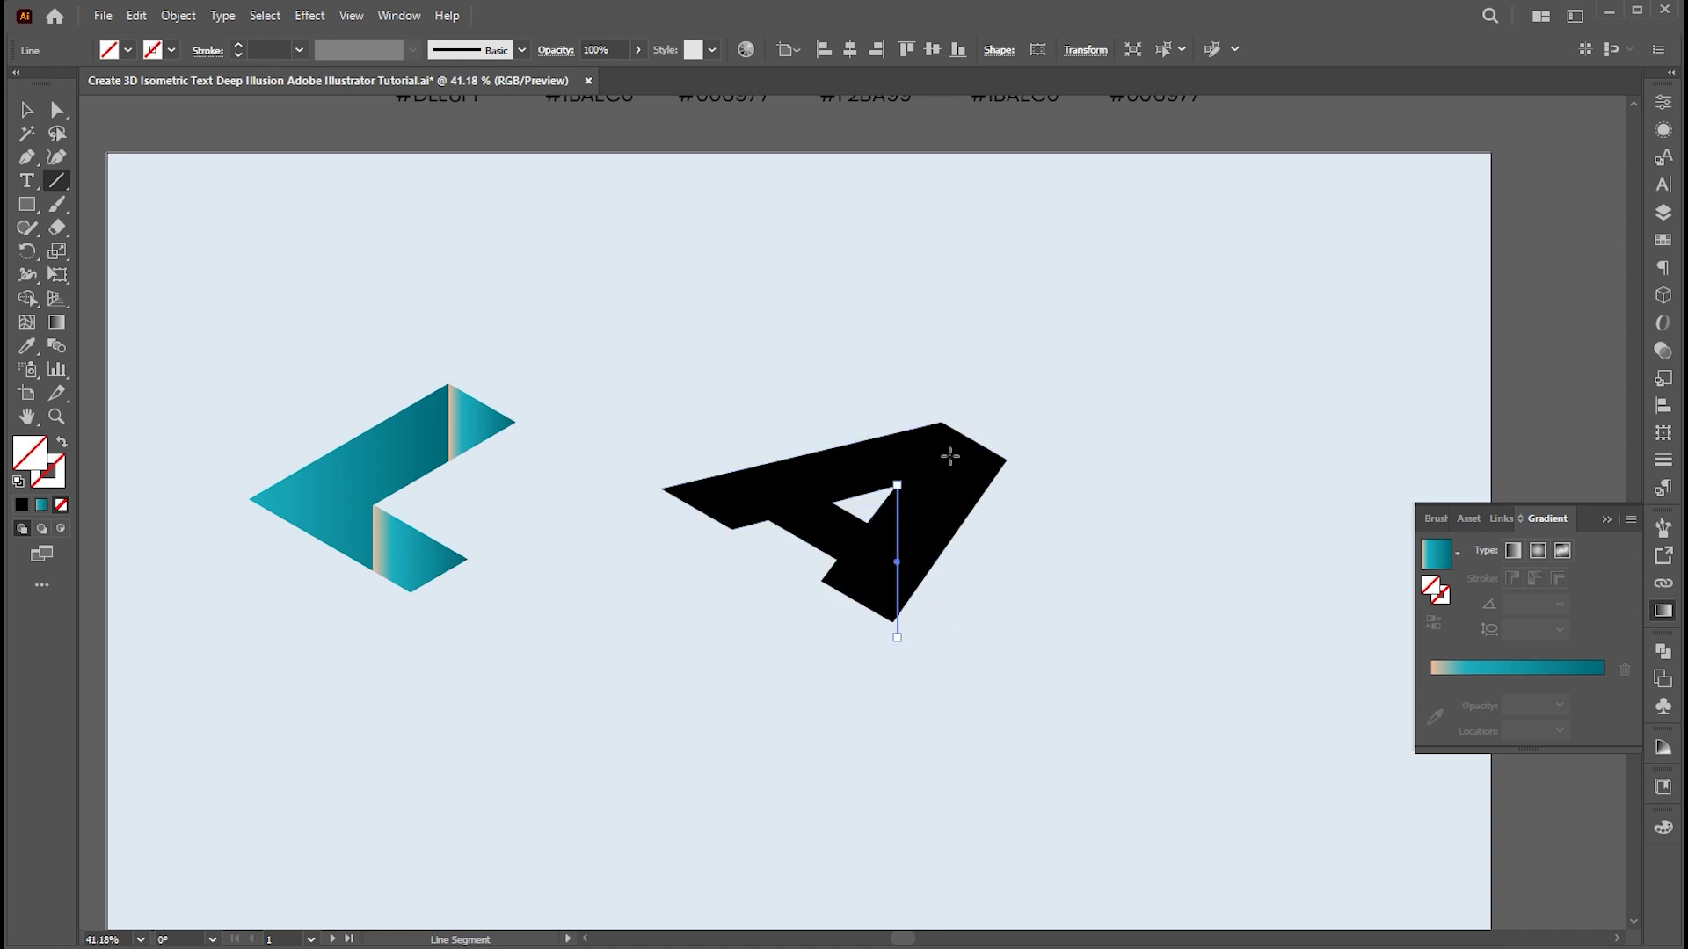
drag(942, 423, 942, 604)
- Give the four lines a black stroke, then select the A with all its lines
key(v)
drag(1093, 358, 659, 682)
shift+click(745, 509)
key(x)
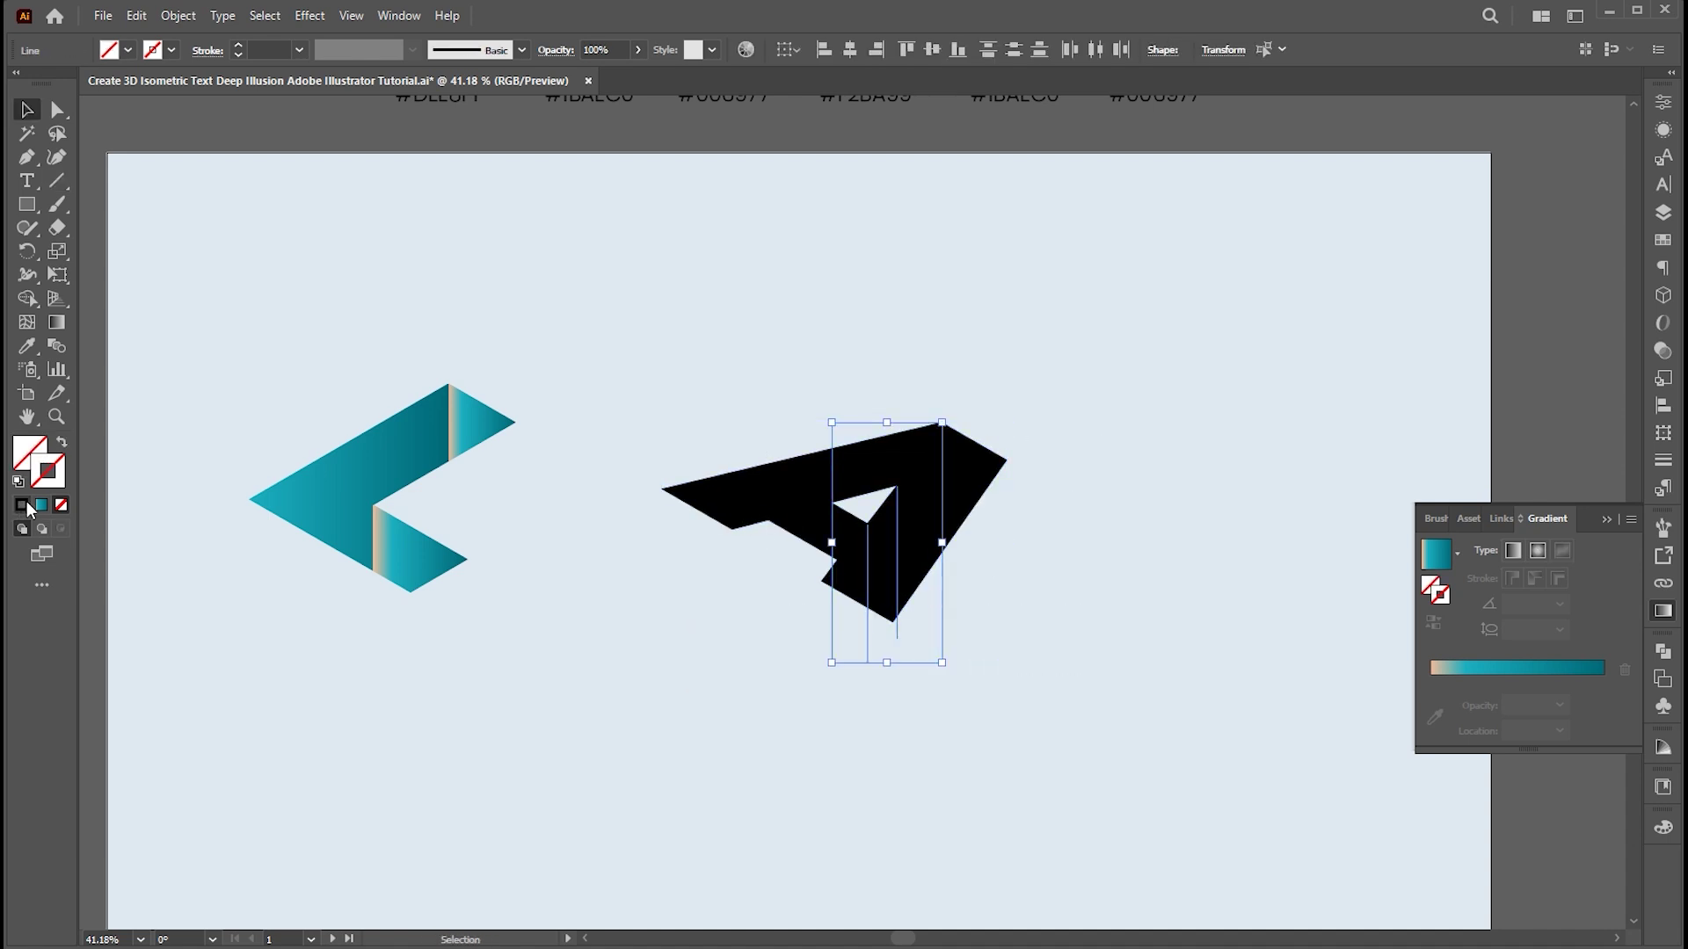
click(23, 504)
click(1016, 360)
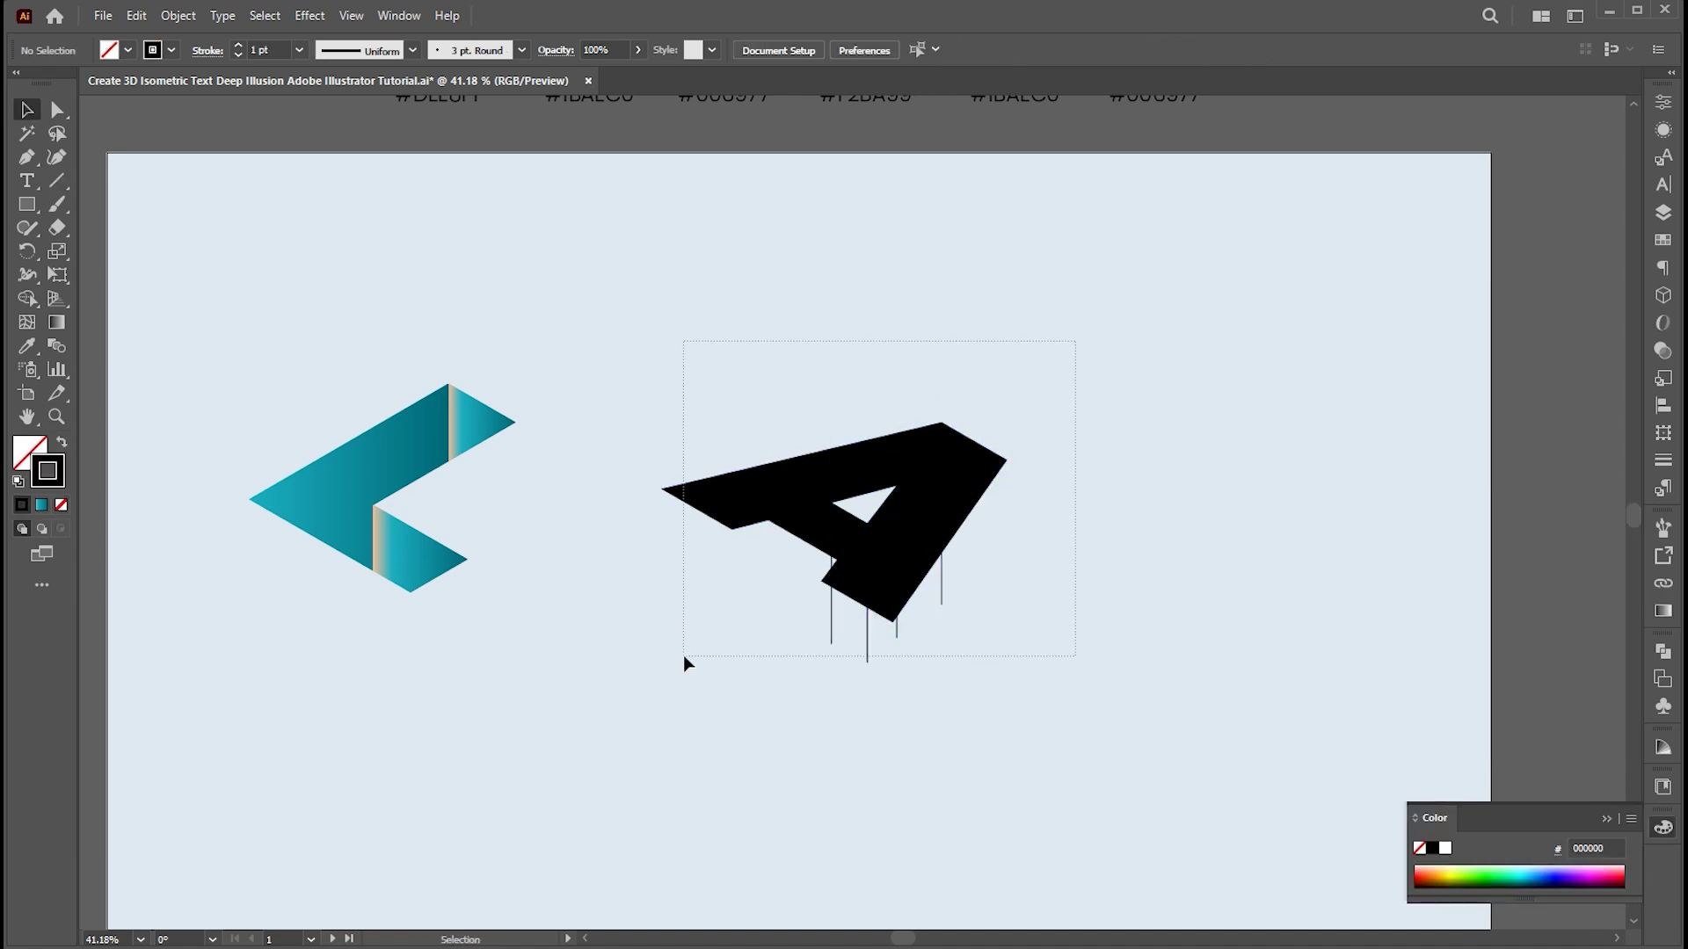
drag(684, 656, 683, 656)
click(1663, 652)
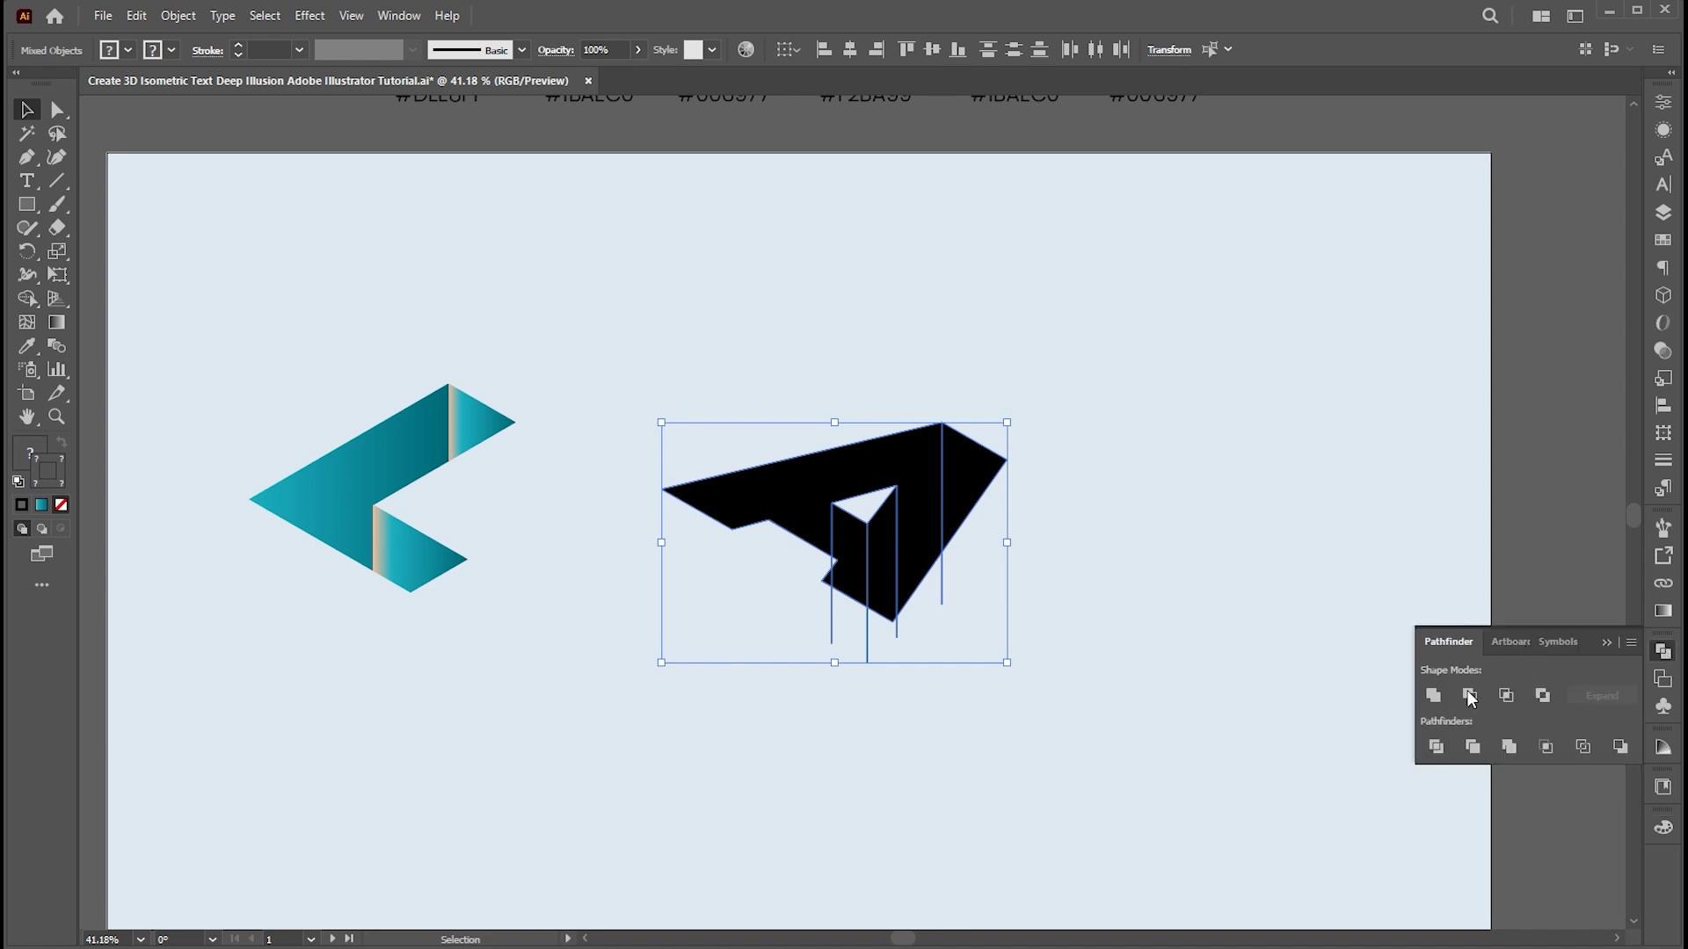
- Divide the A along the vertical lines with Pathfinder and ungroup the pieces
click(1438, 746)
click(1281, 550)
click(932, 466)
right_click(927, 456)
click(984, 741)
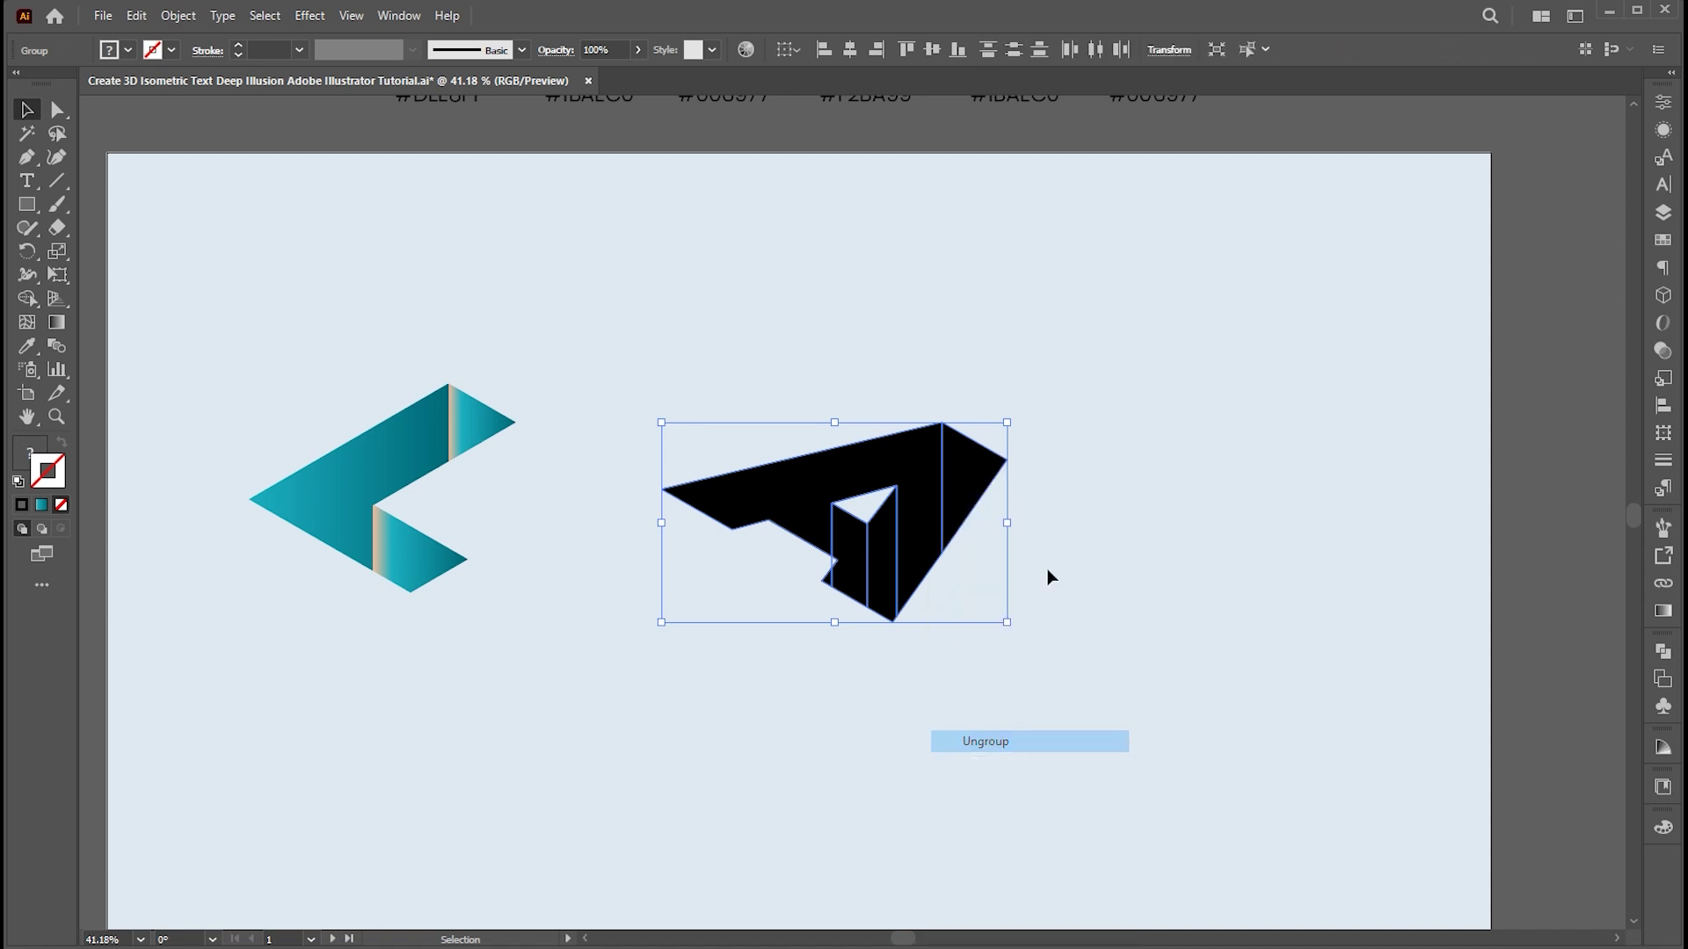
click(1048, 570)
- Eyedrop the L's teal gradient onto the A's large face and small lower piece
click(845, 461)
click(829, 578)
shift+click(792, 501)
key(i)
click(407, 452)
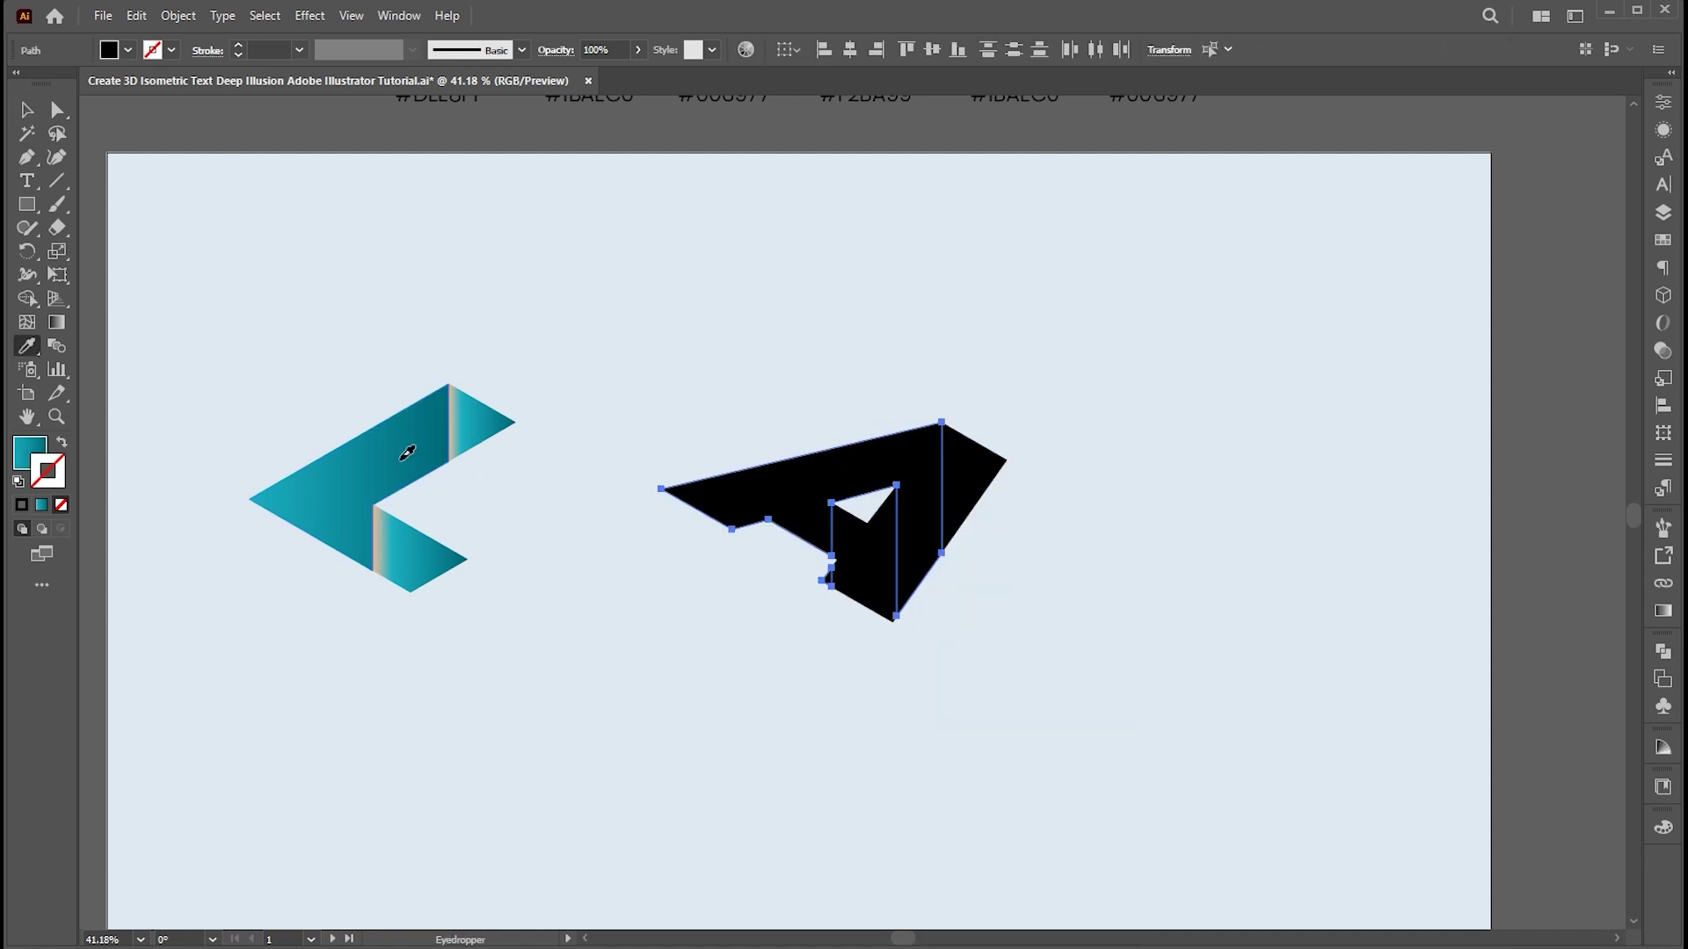
key(v)
click(659, 686)
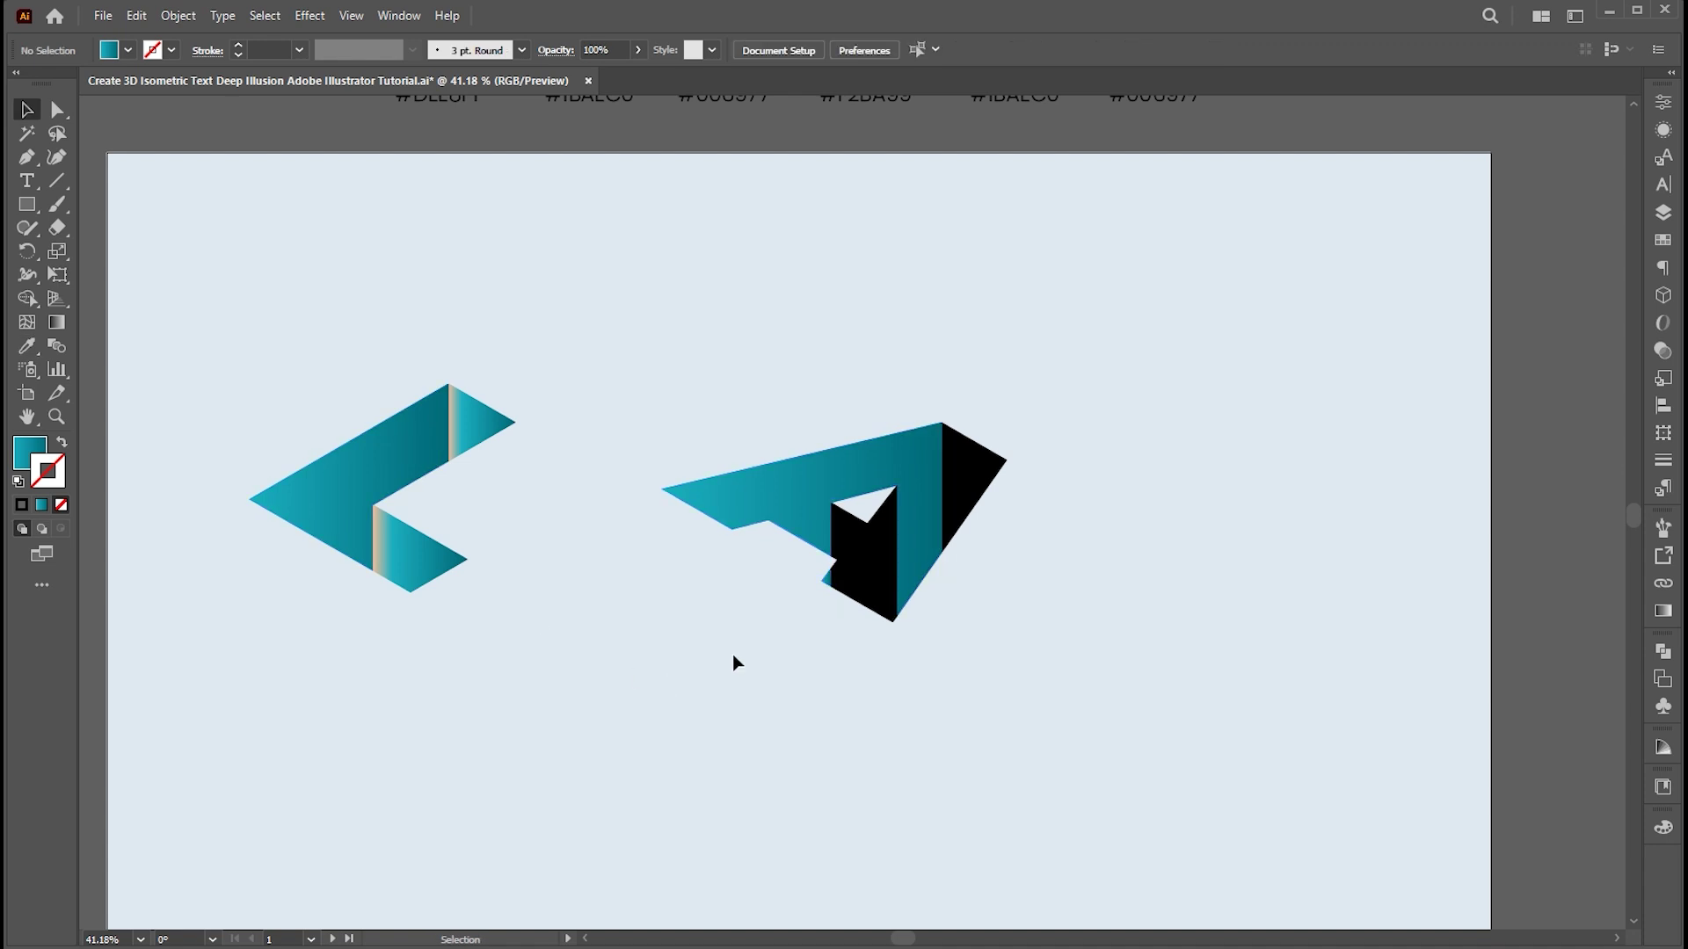
- Copy the teal gradient onto another small black piece and the right triangle, then zoom in
click(873, 585)
shift+click(978, 485)
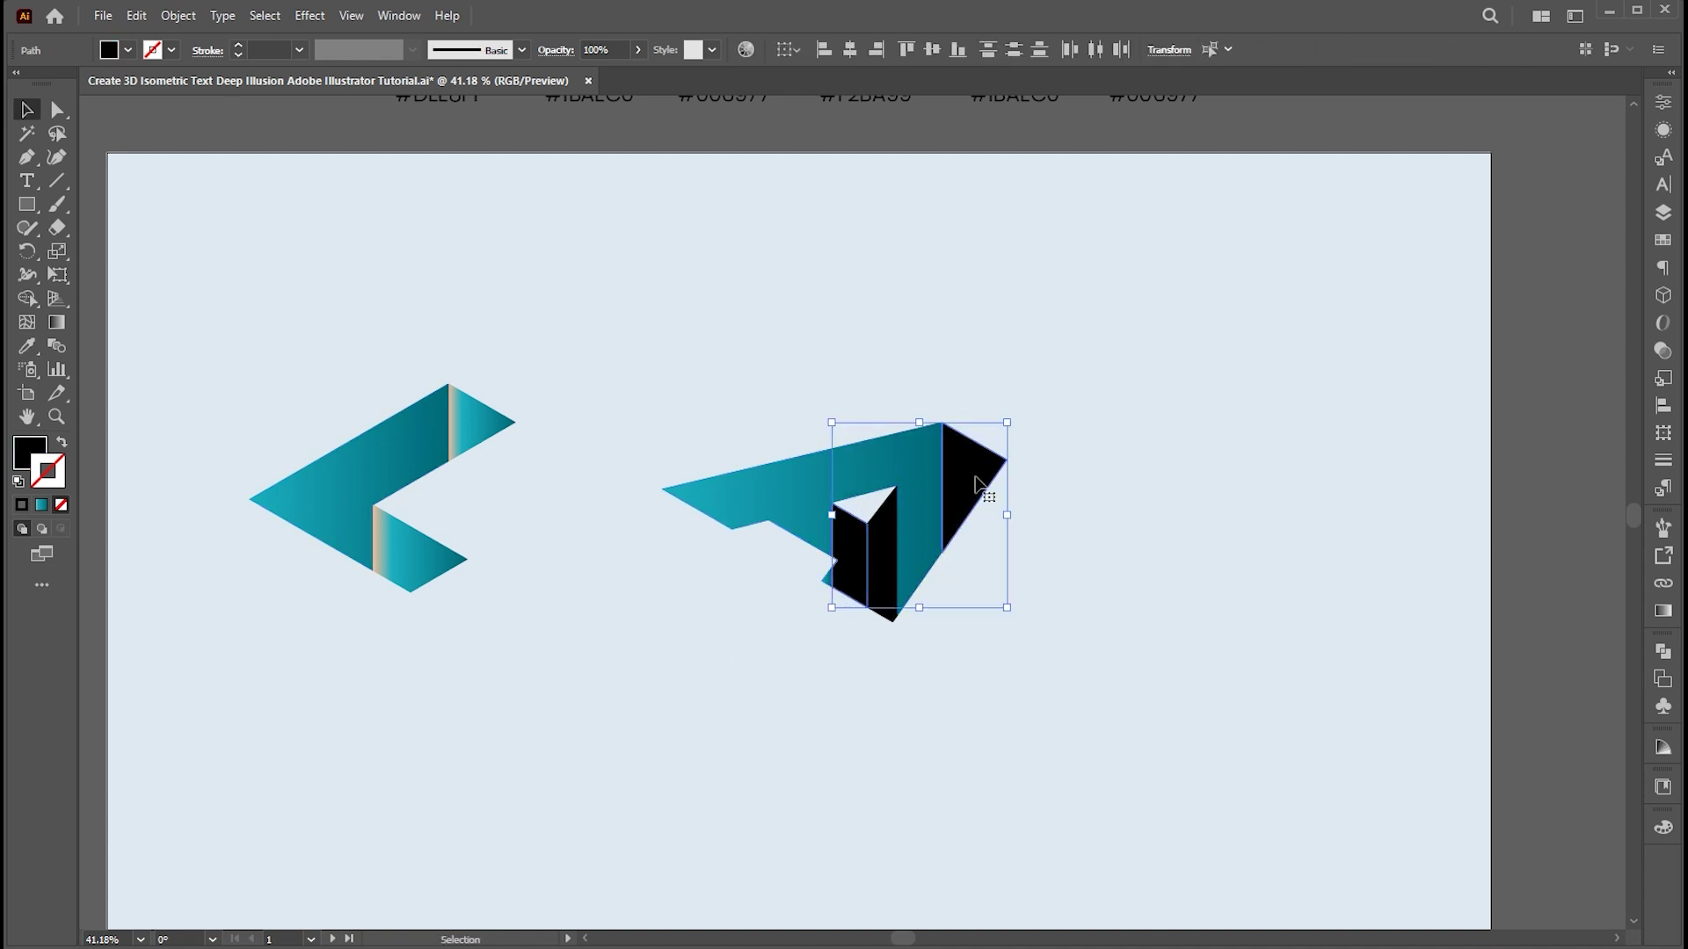
key(i)
click(483, 405)
scroll(987, 501, up, 5)
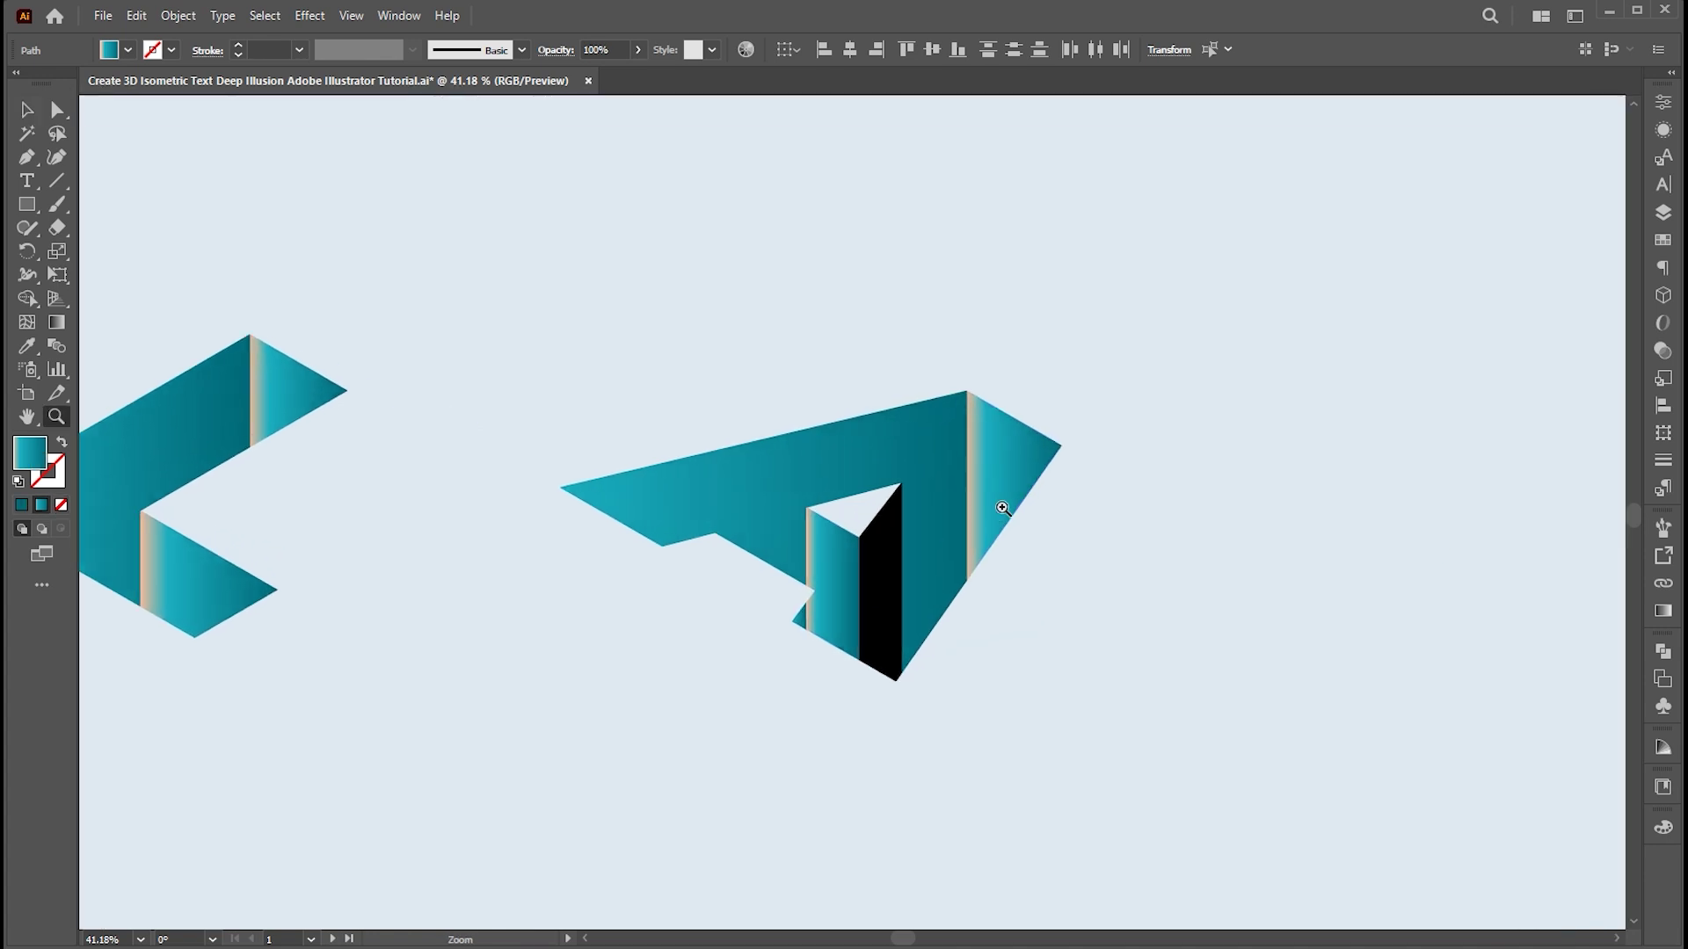
key(v)
click(1143, 519)
- Run the gradient on the A's inner door panel from top to bottom
click(798, 621)
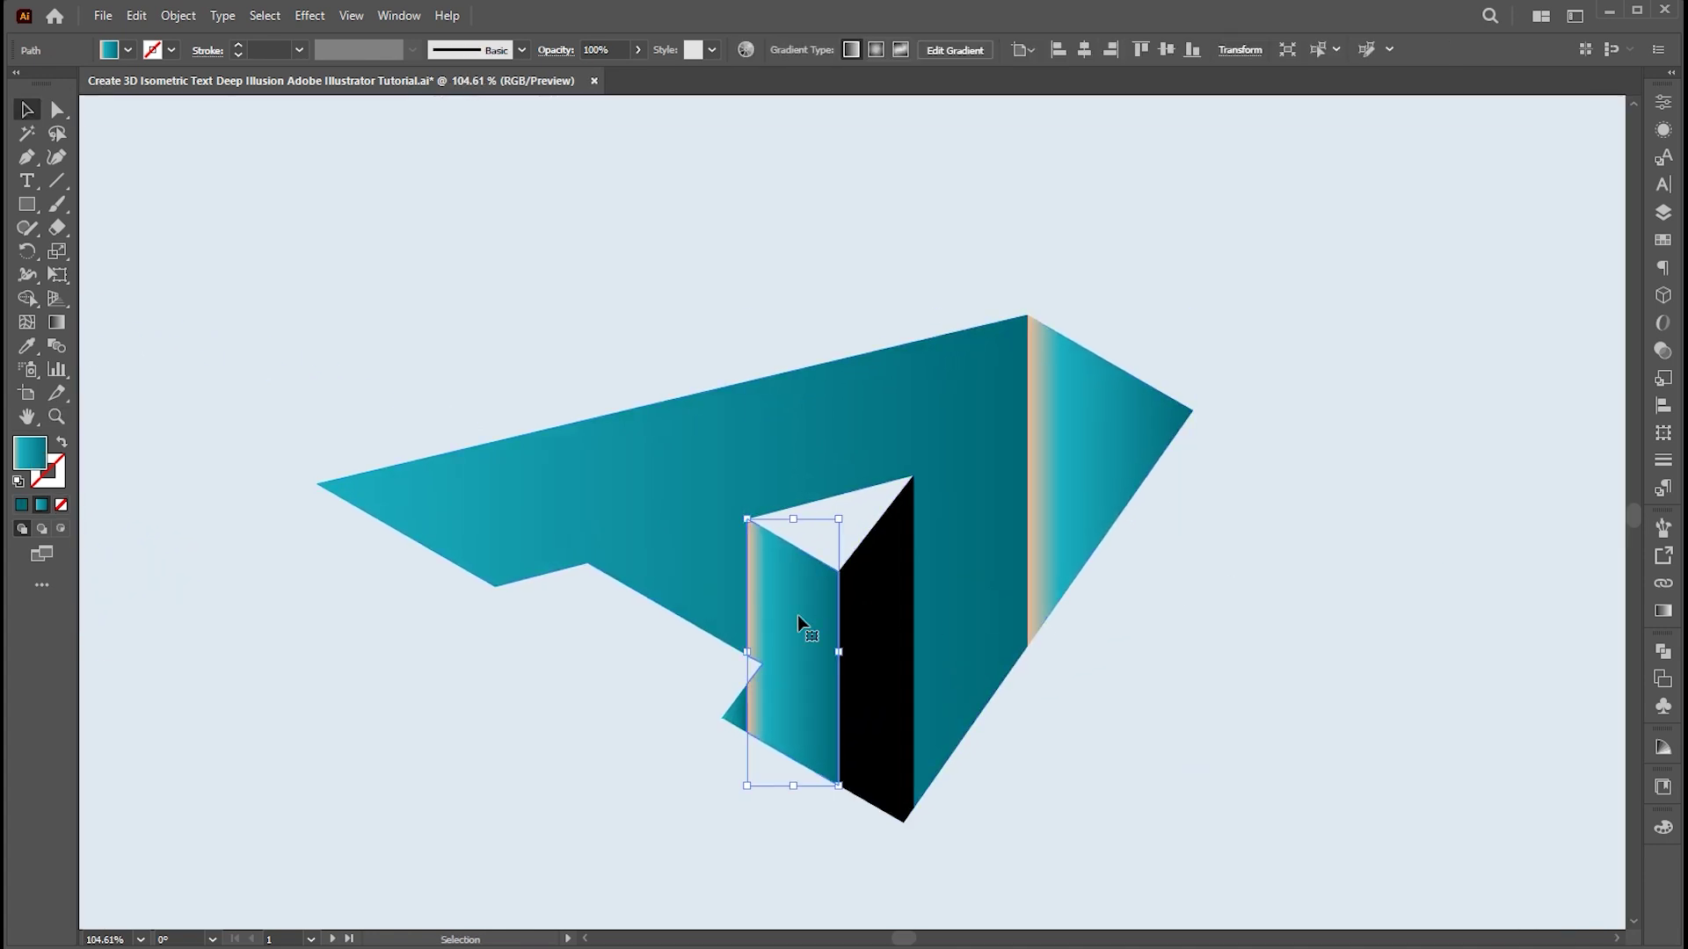
click(57, 322)
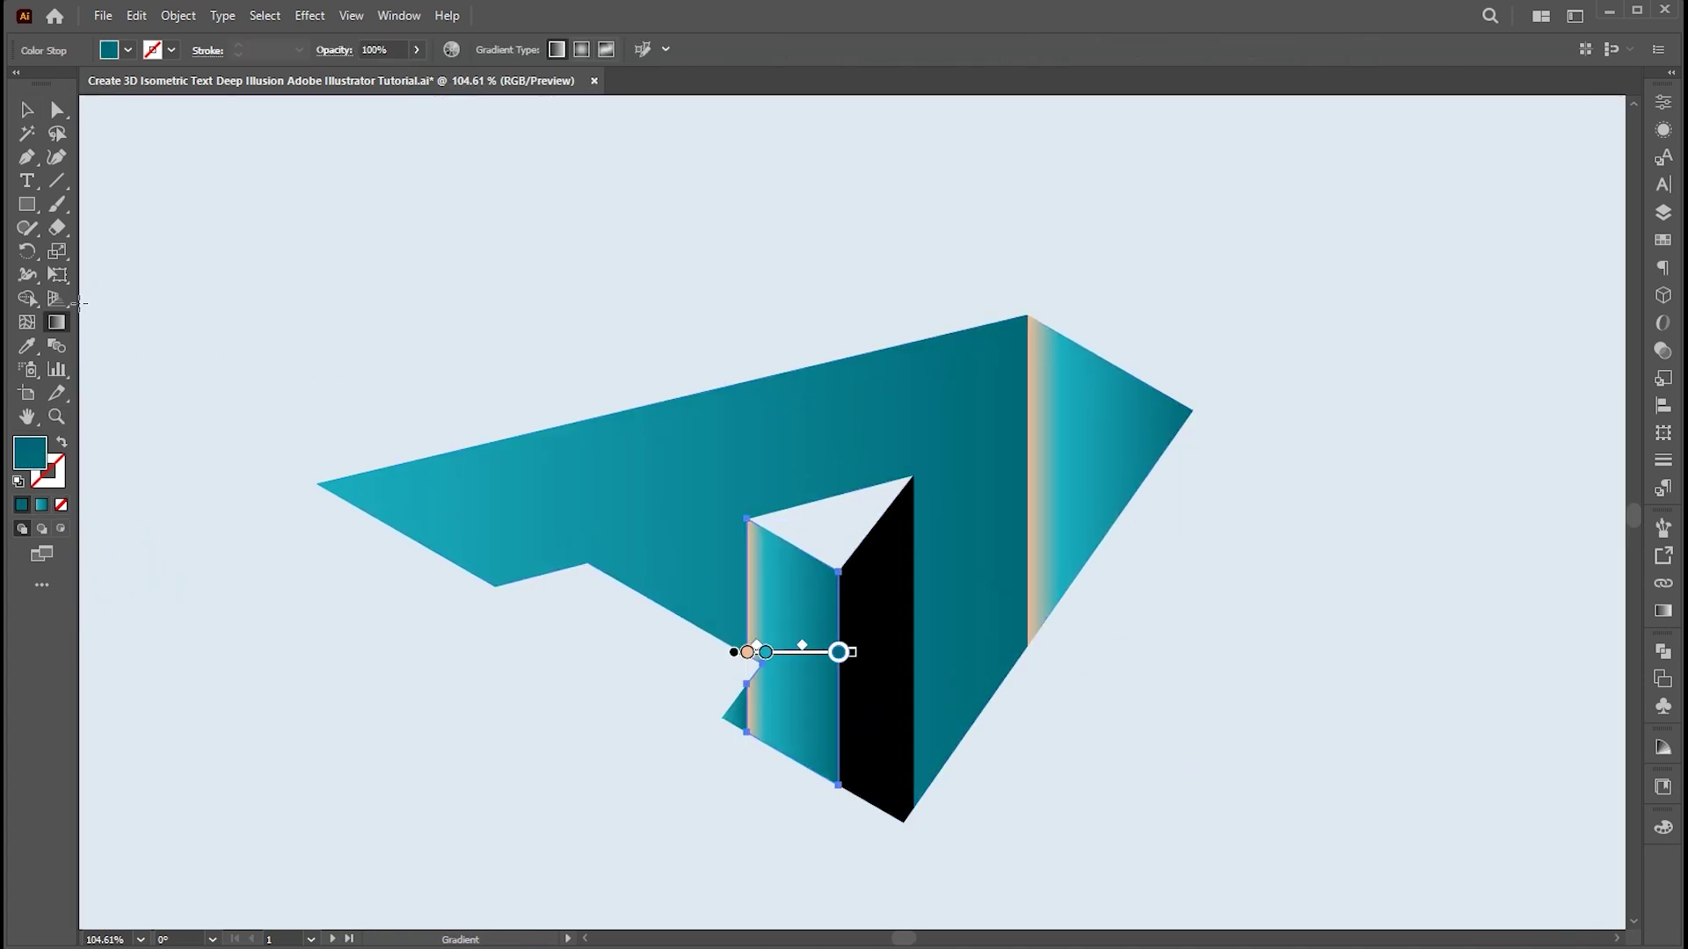
mouse_move(834, 549)
mouse_down()
mouse_move(796, 743)
mouse_move(759, 794)
mouse_up()
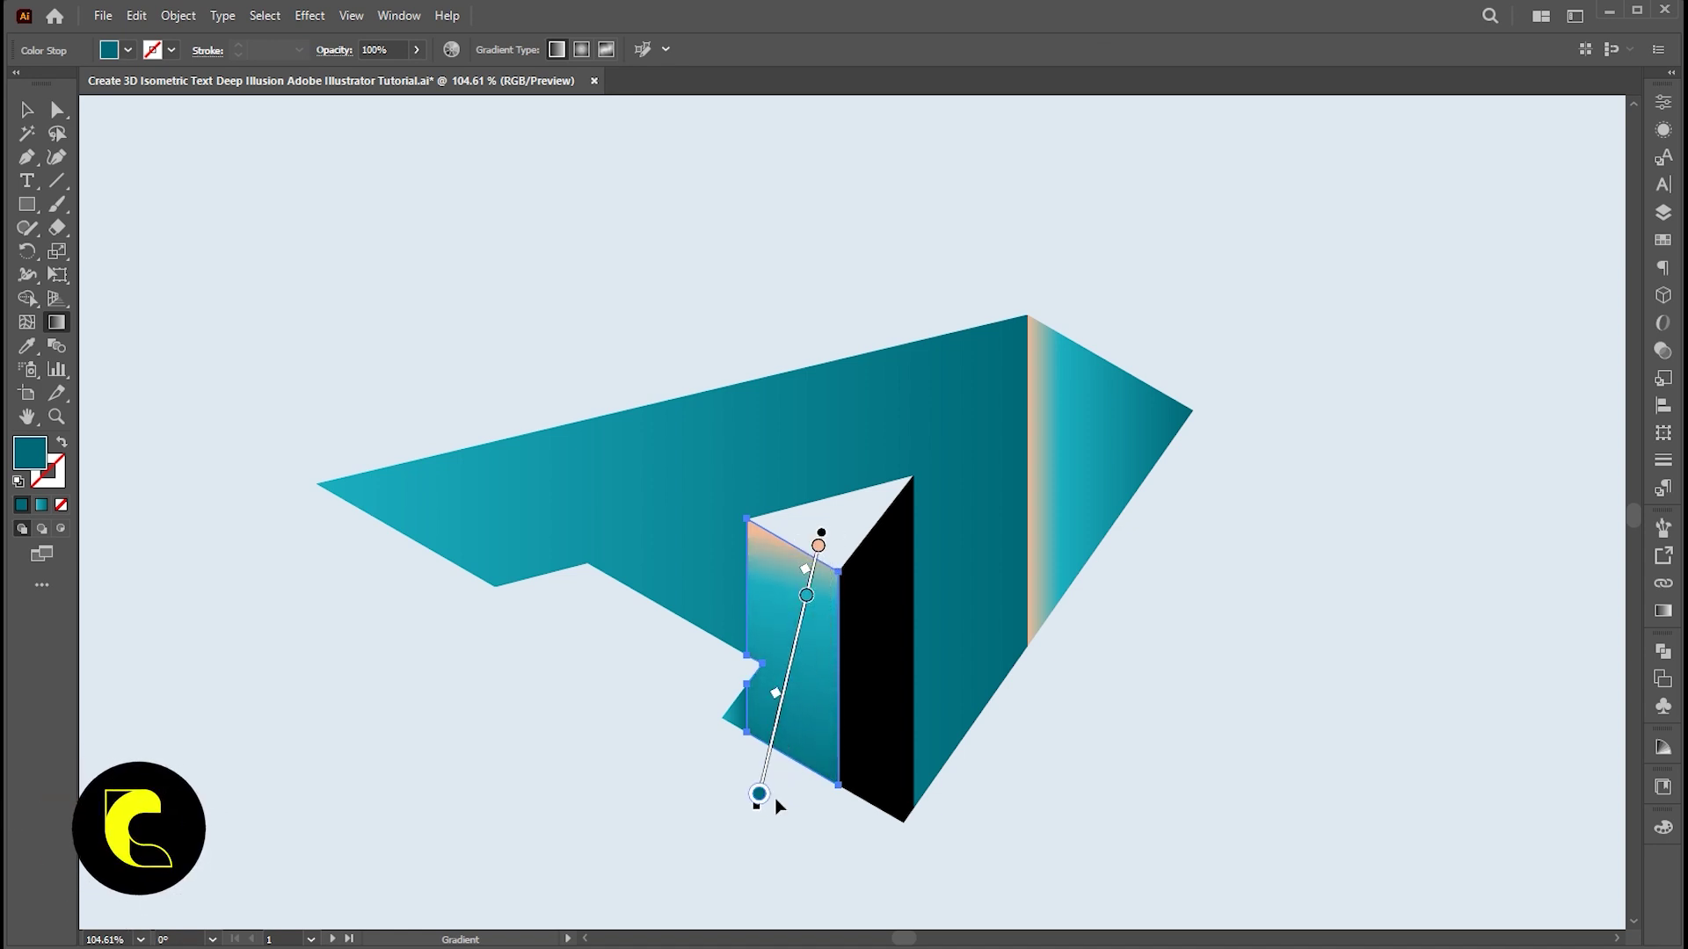
- Angle the gradient on the A's right triangular side down-left from its top edge
ctrl+click(1114, 440)
mouse_move(1131, 350)
mouse_down()
mouse_move(1100, 451)
mouse_move(989, 574)
mouse_up()
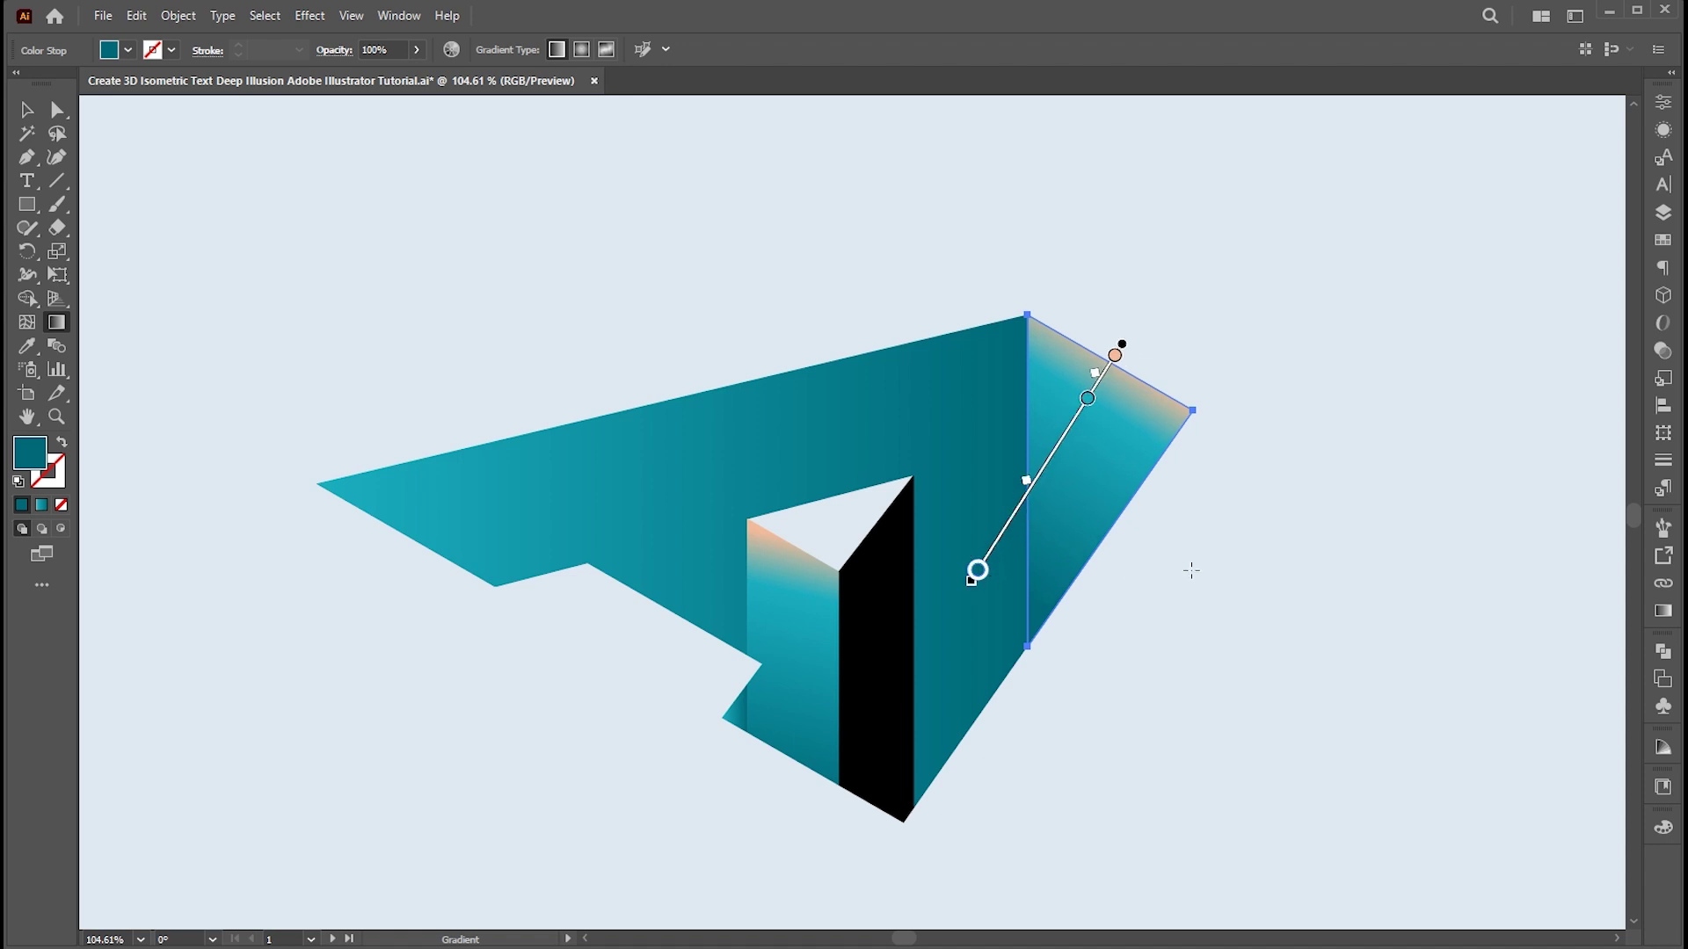
key(v)
click(1305, 565)
- Fill the black inner panel with the teal gradient, running it vertically with a slight tilt
click(867, 663)
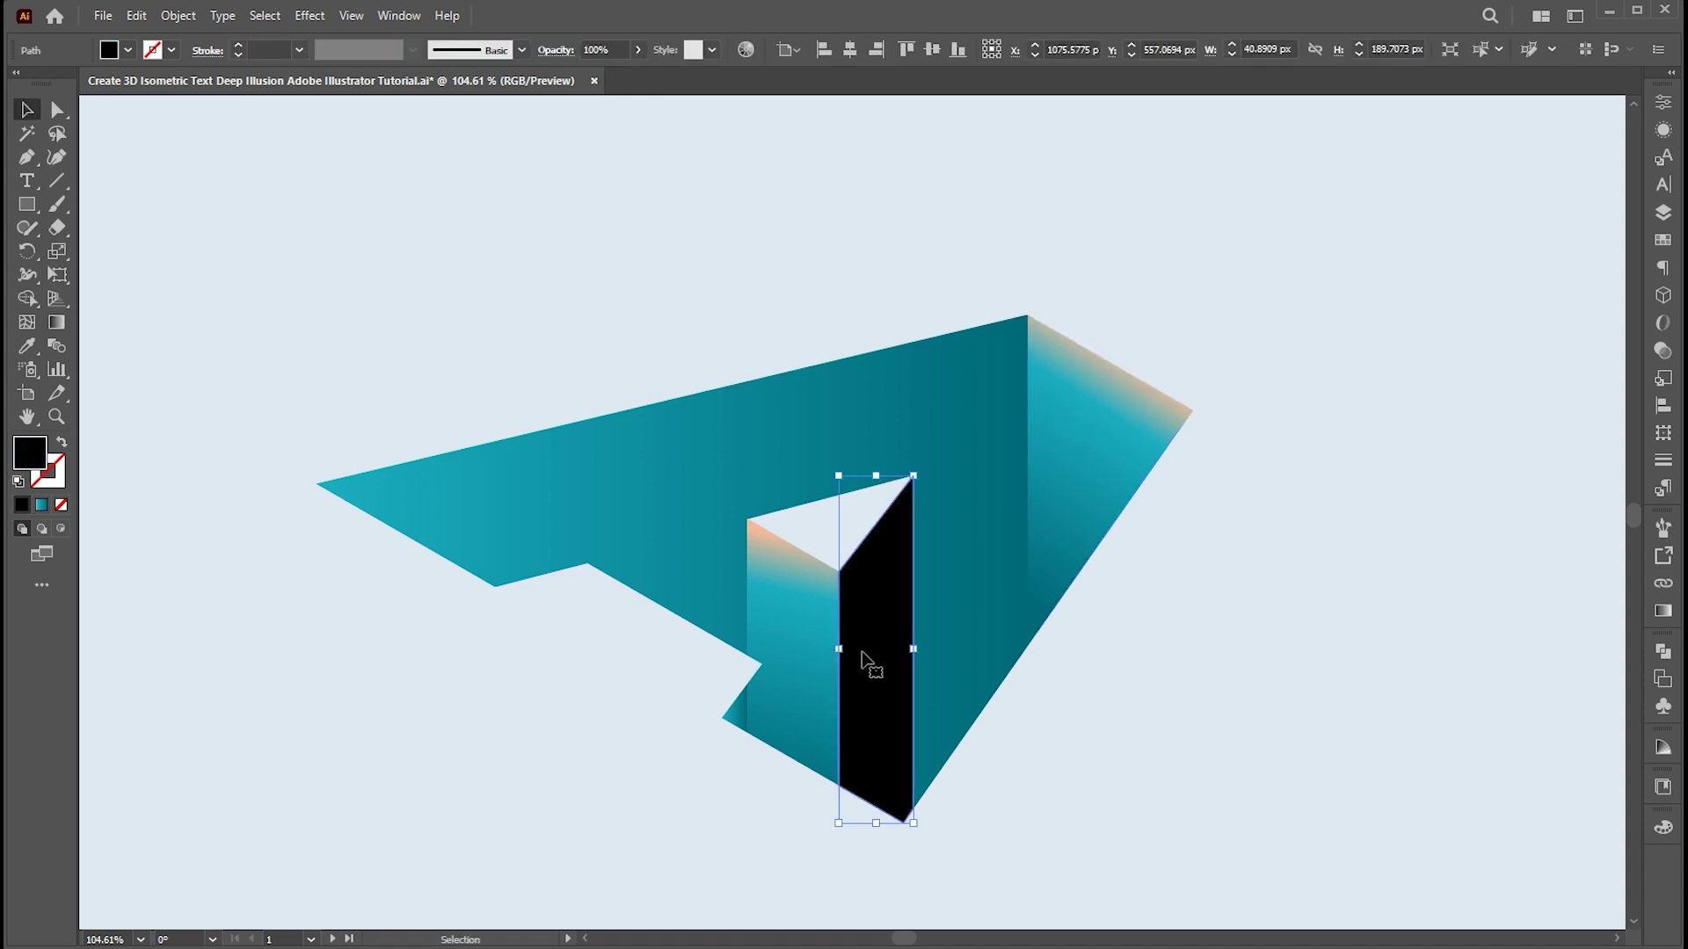
key(i)
click(621, 474)
key(g)
drag(926, 474, 935, 794)
drag(961, 621, 960, 803)
drag(915, 593, 946, 778)
key(v)
click(1043, 782)
- Lengthen the gradient on the A's inner left panel
key(z)
drag(924, 578, 891, 628)
key(v)
click(829, 625)
key(z)
mouse_move(882, 616)
mouse_down()
mouse_move(824, 682)
mouse_move(847, 575)
mouse_move(796, 665)
mouse_up()
key(v)
click(1275, 748)
- Zoom out and frame both coloured letters side by side
click(927, 724)
click(1110, 689)
key(z)
drag(1063, 524, 831, 538)
drag(1139, 627, 1140, 699)
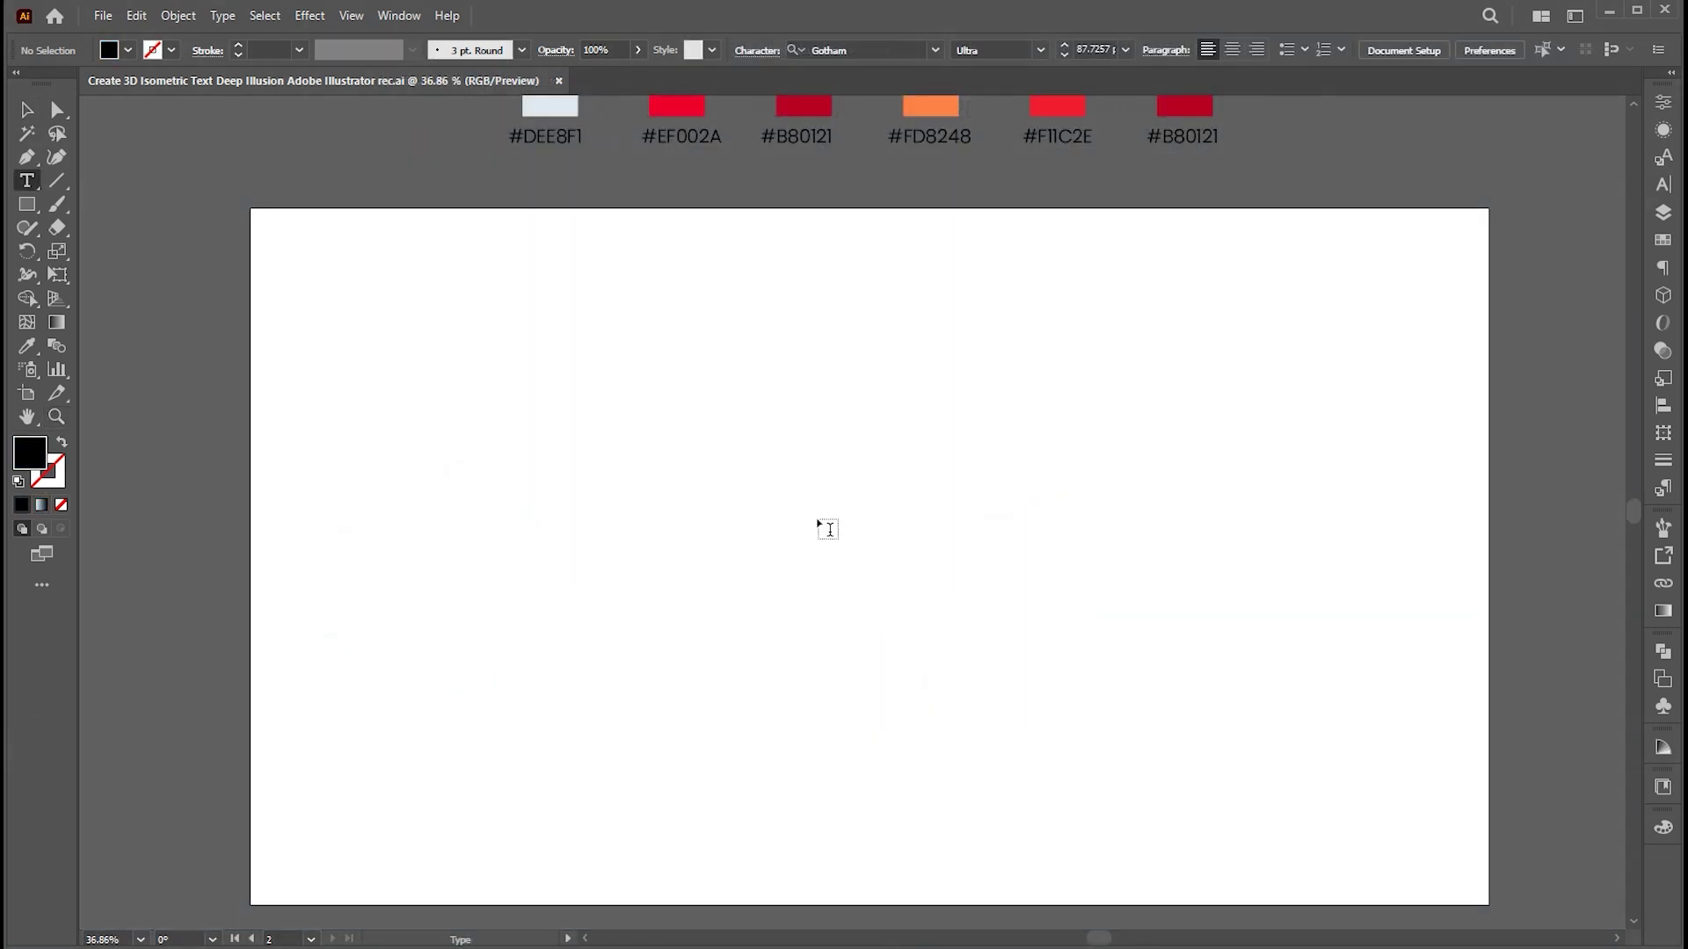
- Type a letter E, then enlarge it and move it lower on the artboard
click(828, 528)
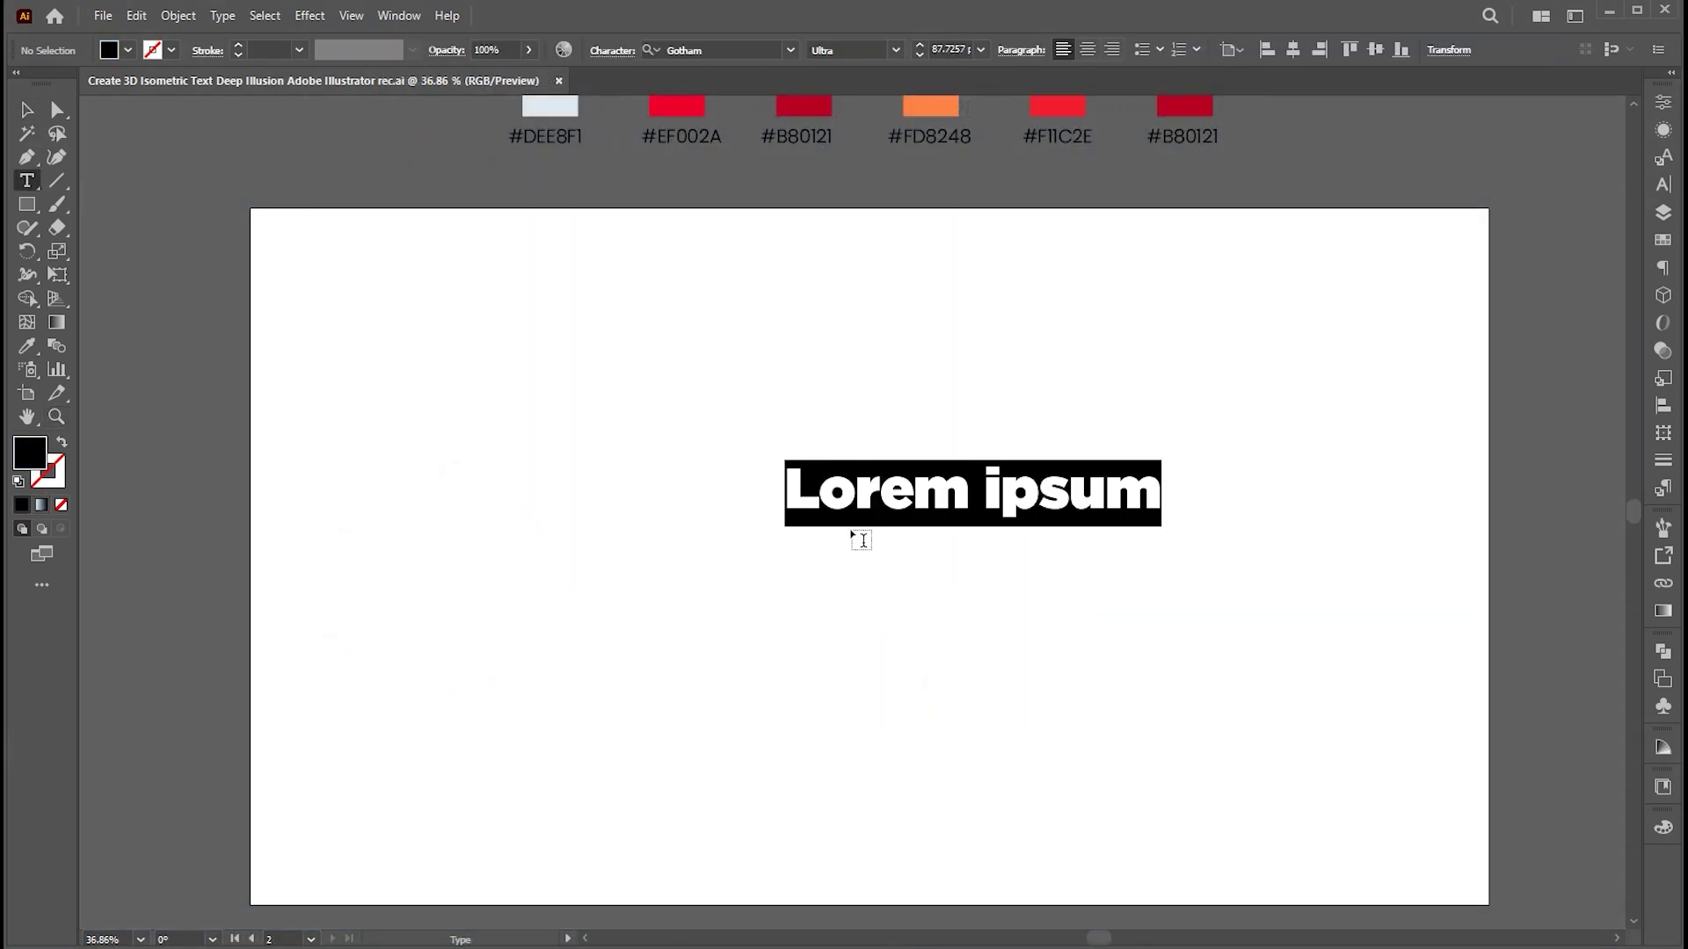
text(E)
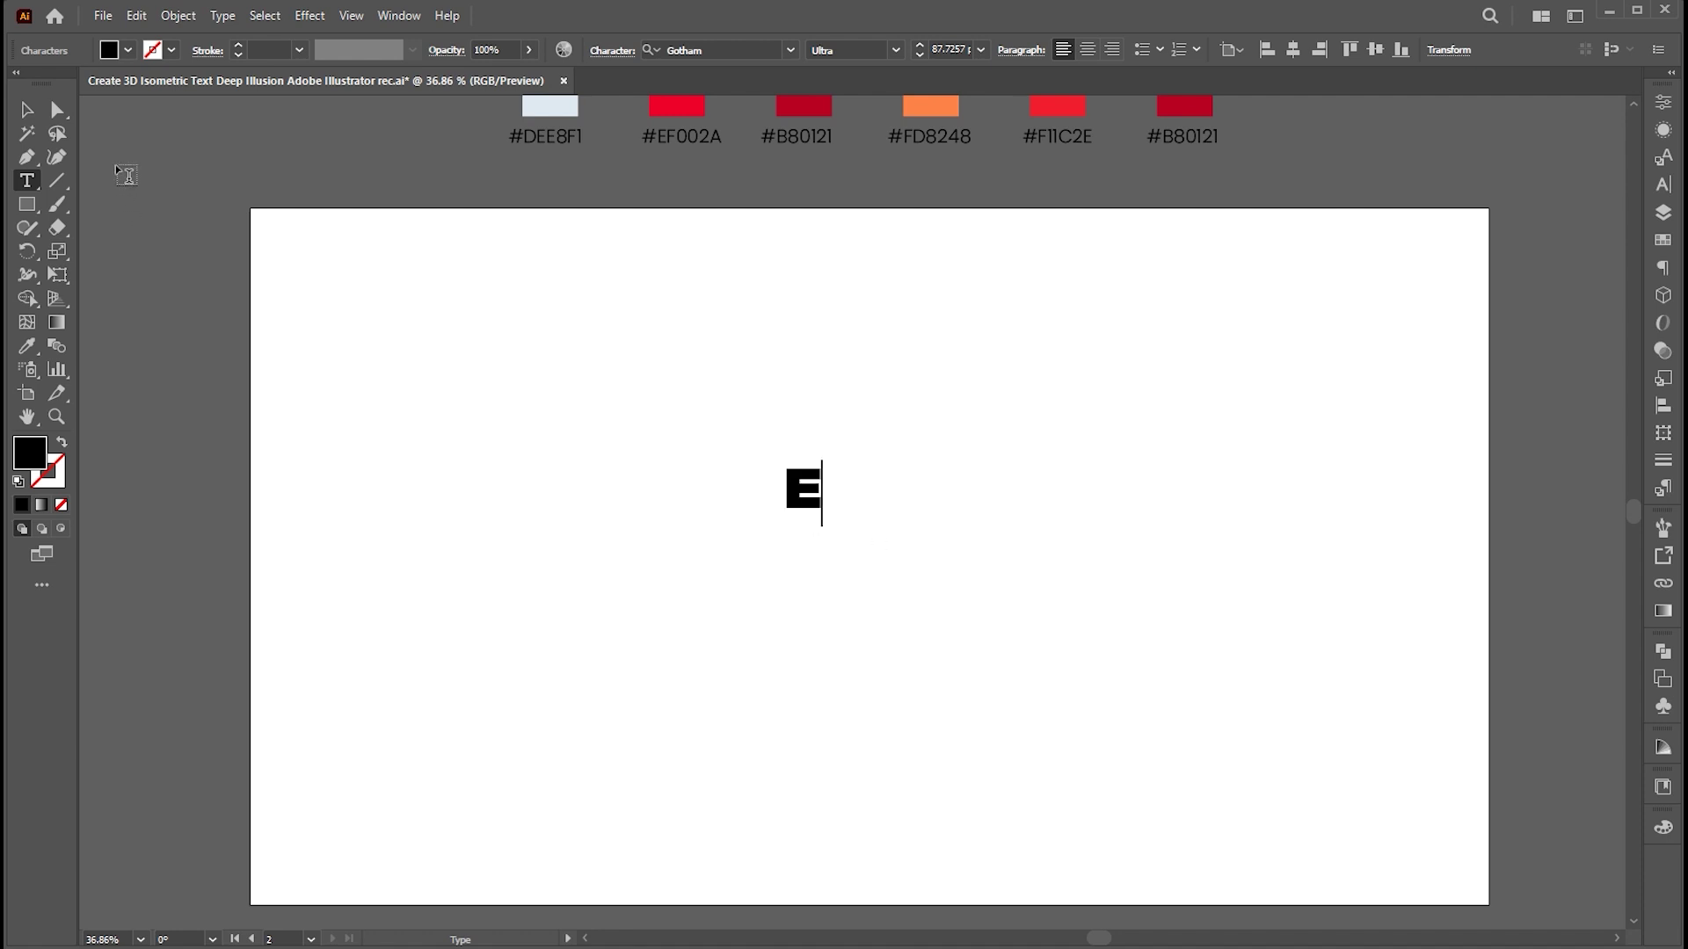
key(Escape)
drag(822, 528, 973, 659)
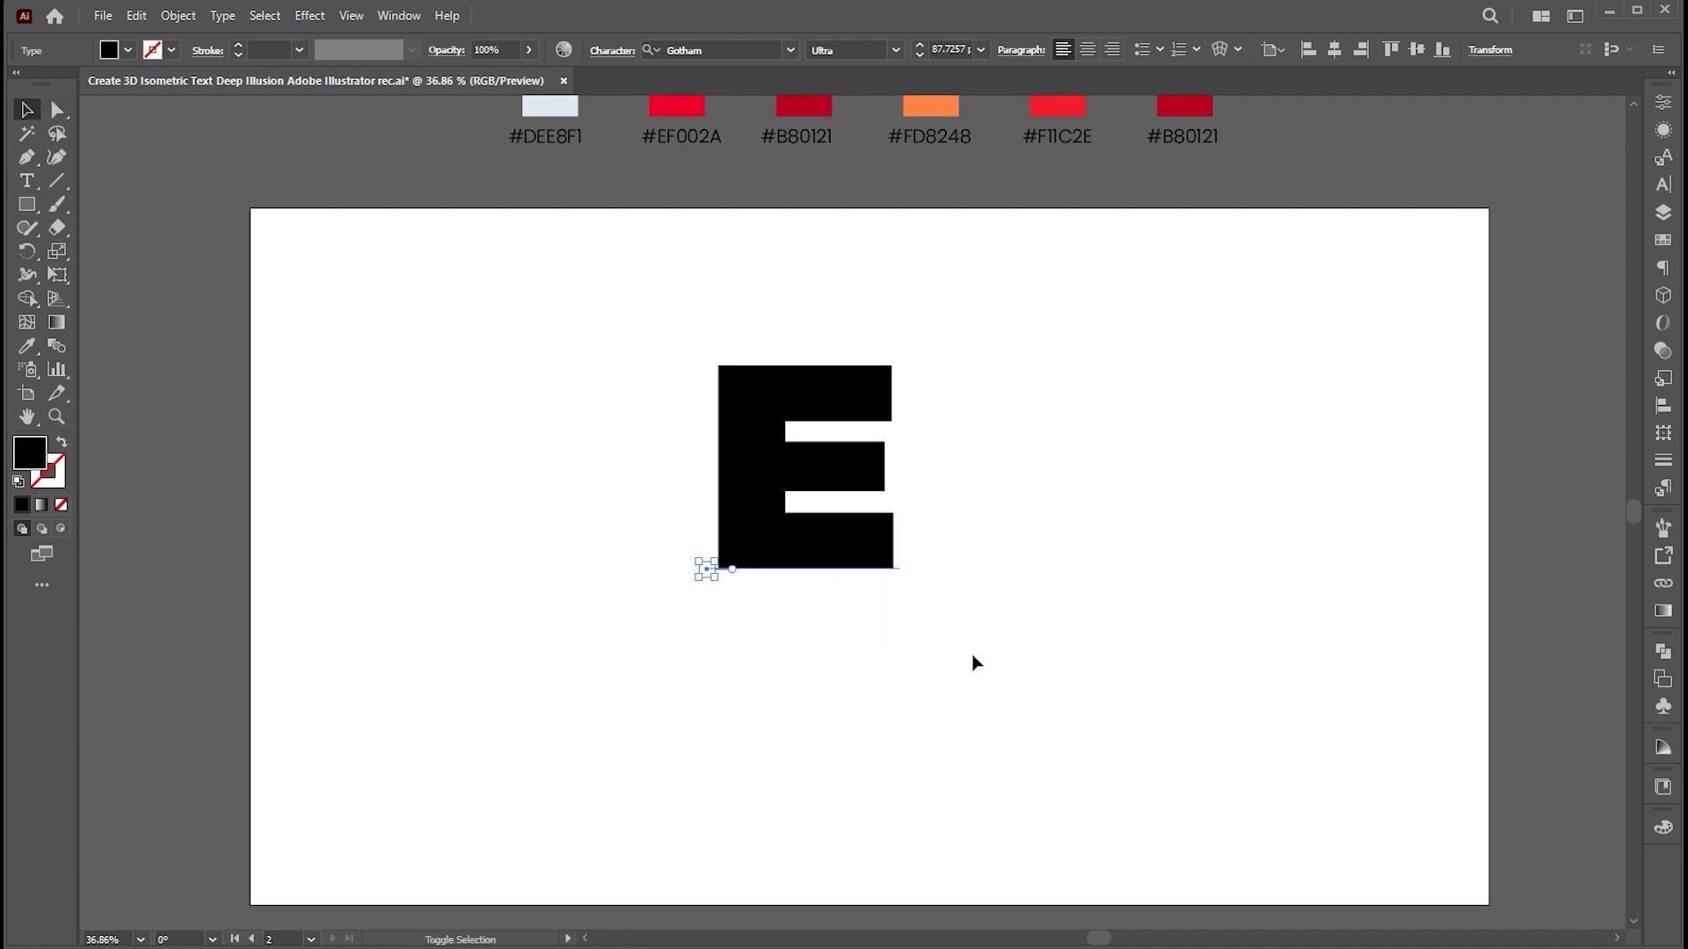
drag(825, 451, 827, 531)
- Rotate the E to Isometric Top with 3D Rotate (Classic), then expand its appearance
click(305, 13)
mouse_move(414, 128)
mouse_move(581, 238)
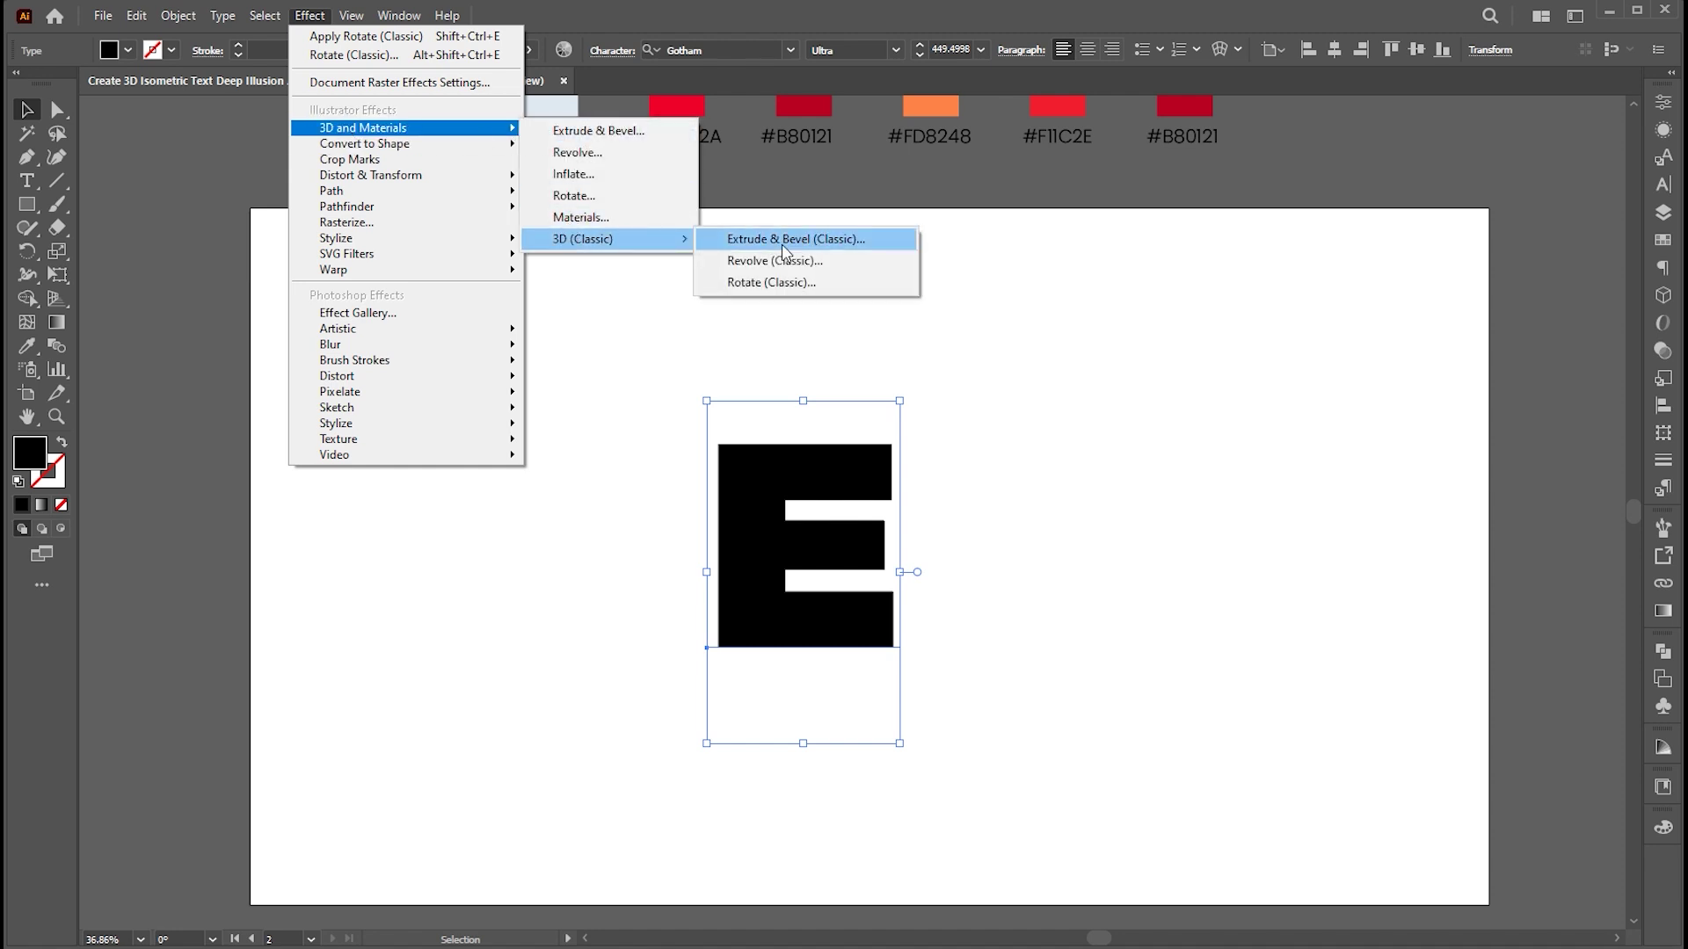
click(758, 284)
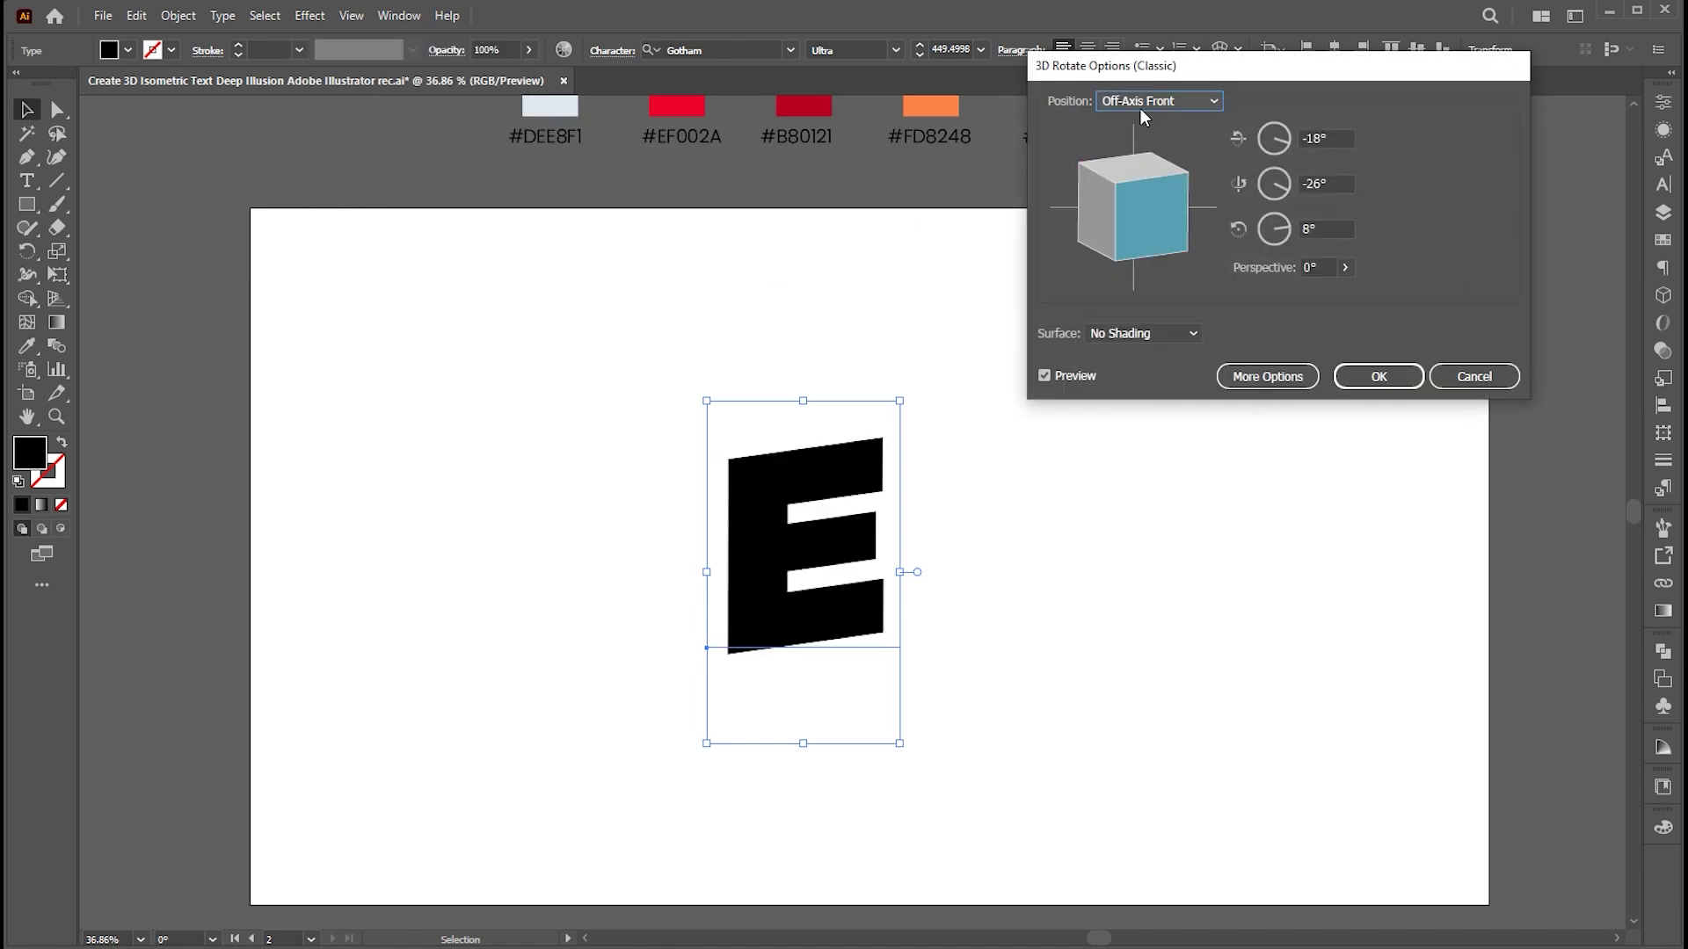
click(1143, 103)
click(1152, 461)
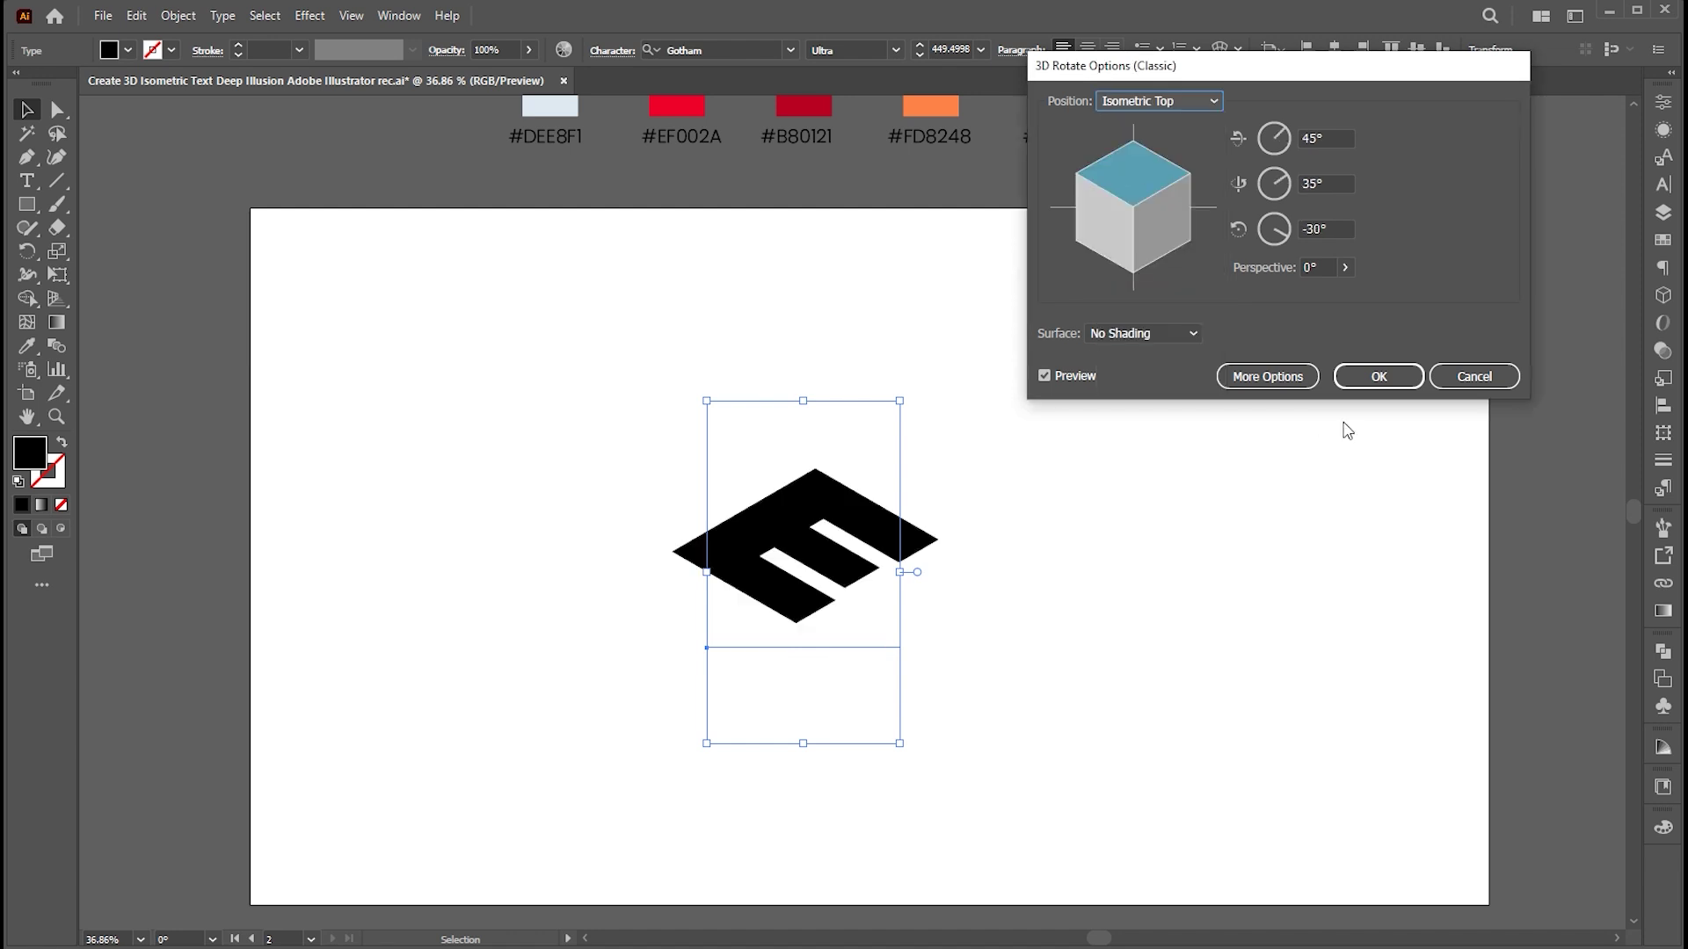
click(1376, 378)
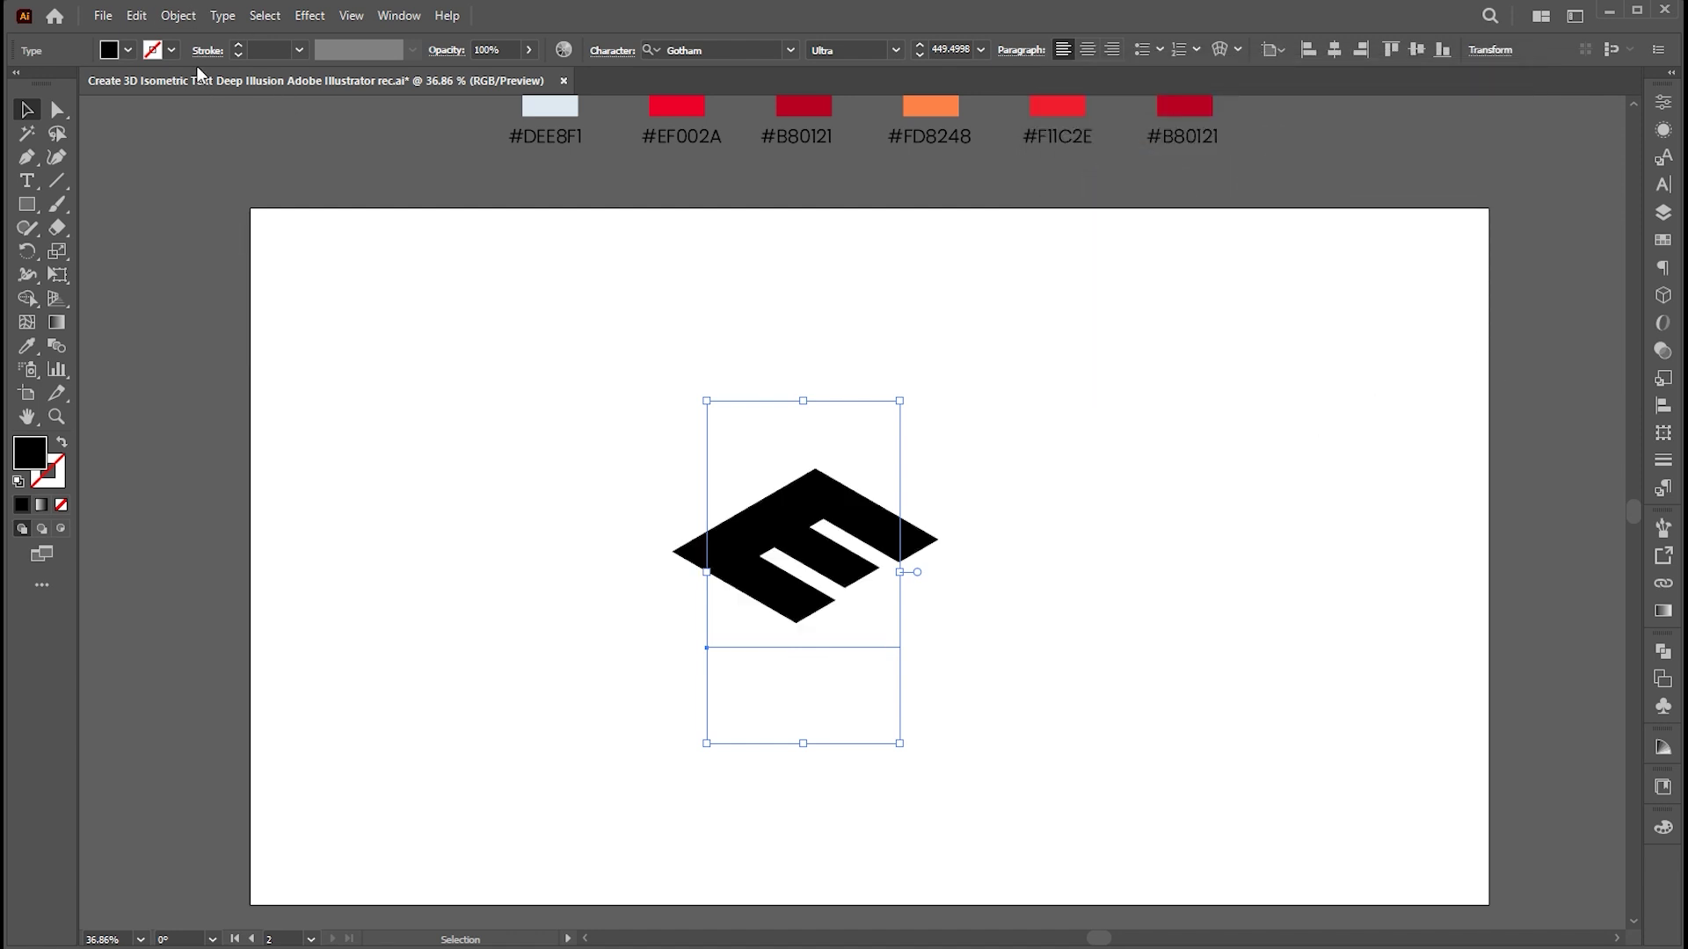
click(178, 15)
click(406, 285)
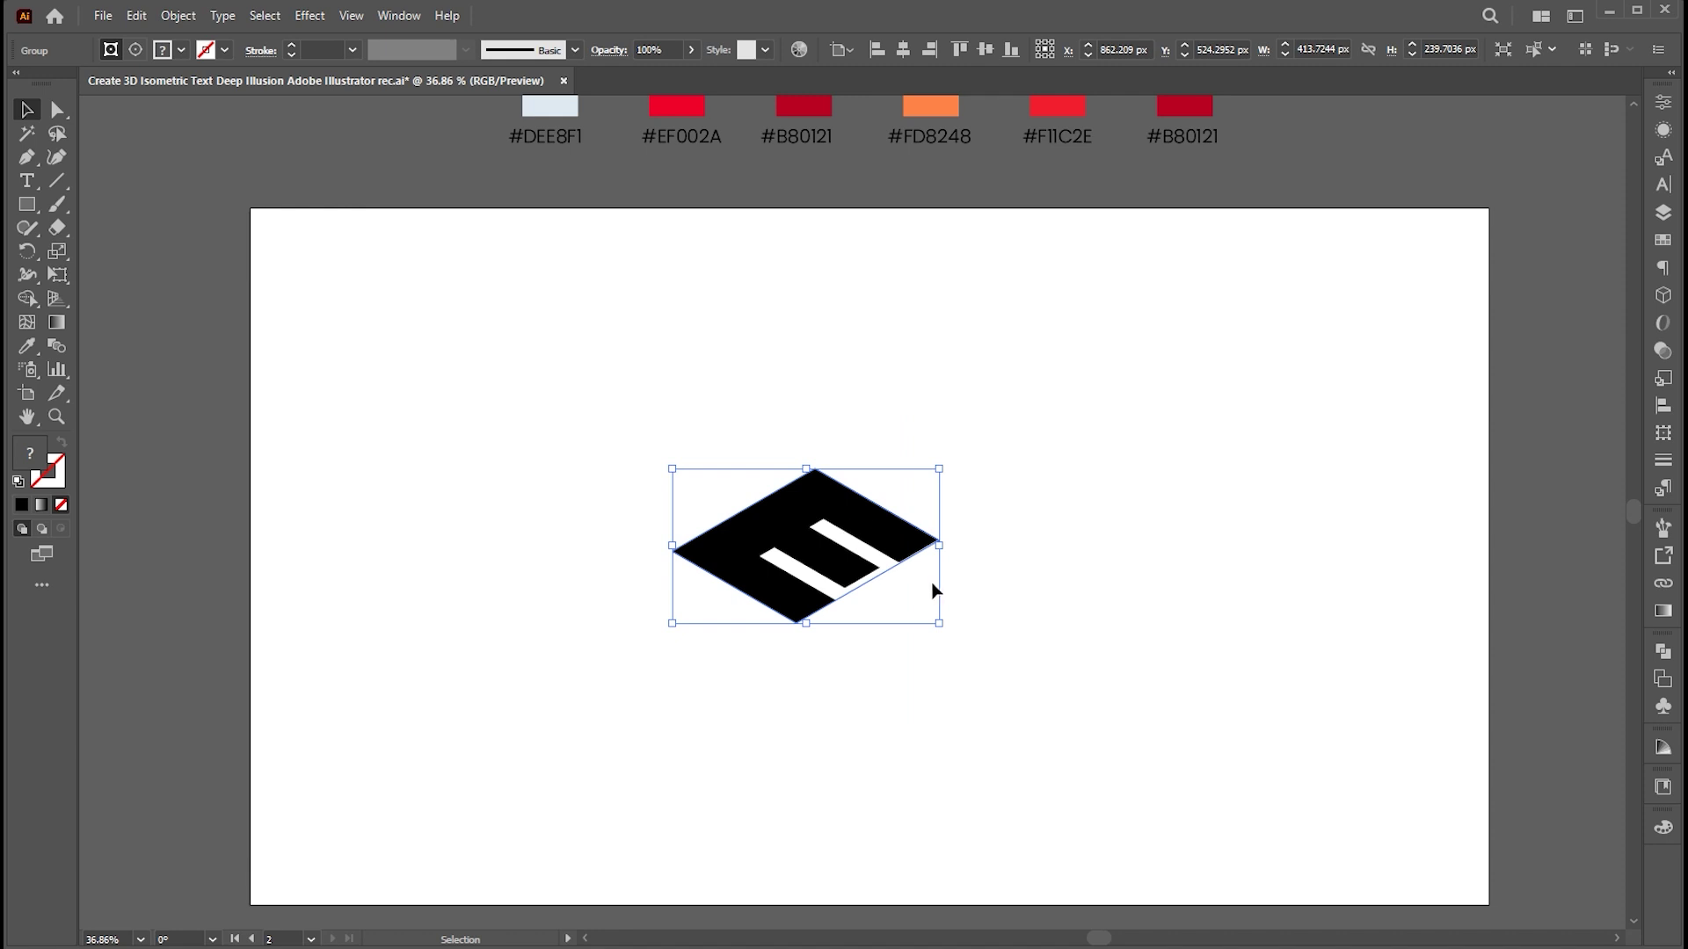
- Delete the E's hidden diamond background path and scale the E group up
click(932, 584)
key(a)
click(890, 569)
key(Delete)
key(Delete)
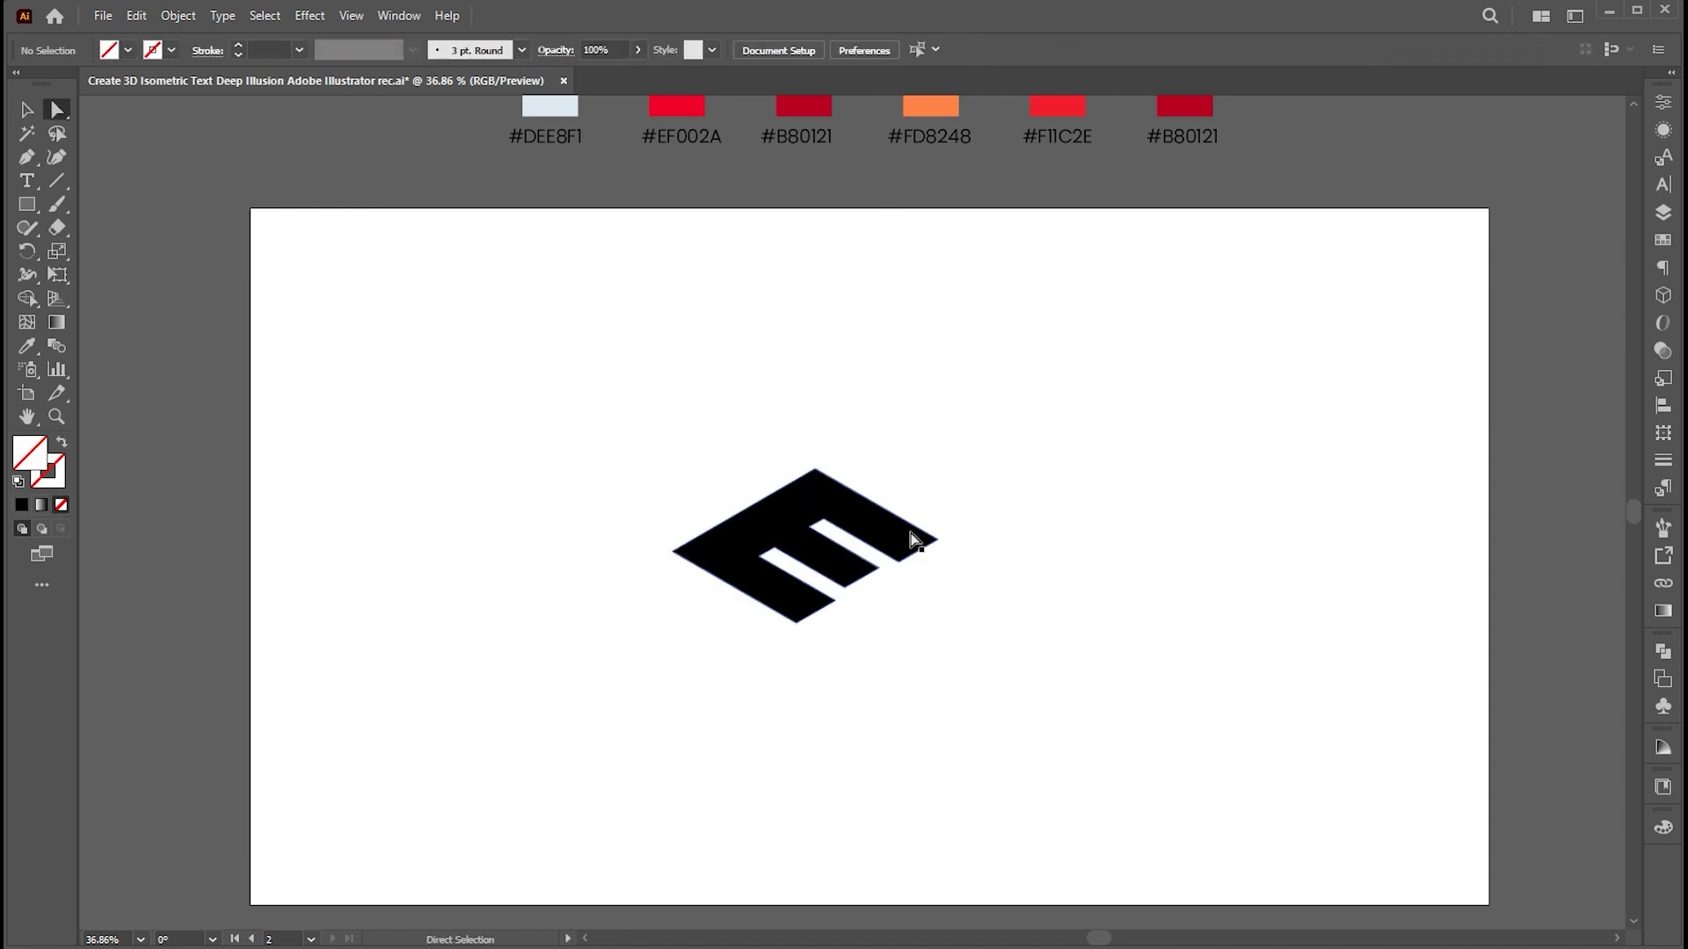
key(v)
click(913, 534)
drag(938, 469, 1026, 406)
drag(1105, 426, 1087, 475)
click(1122, 452)
- Draw black vertical lines from the E's top vertex and notch, then select everything
click(56, 180)
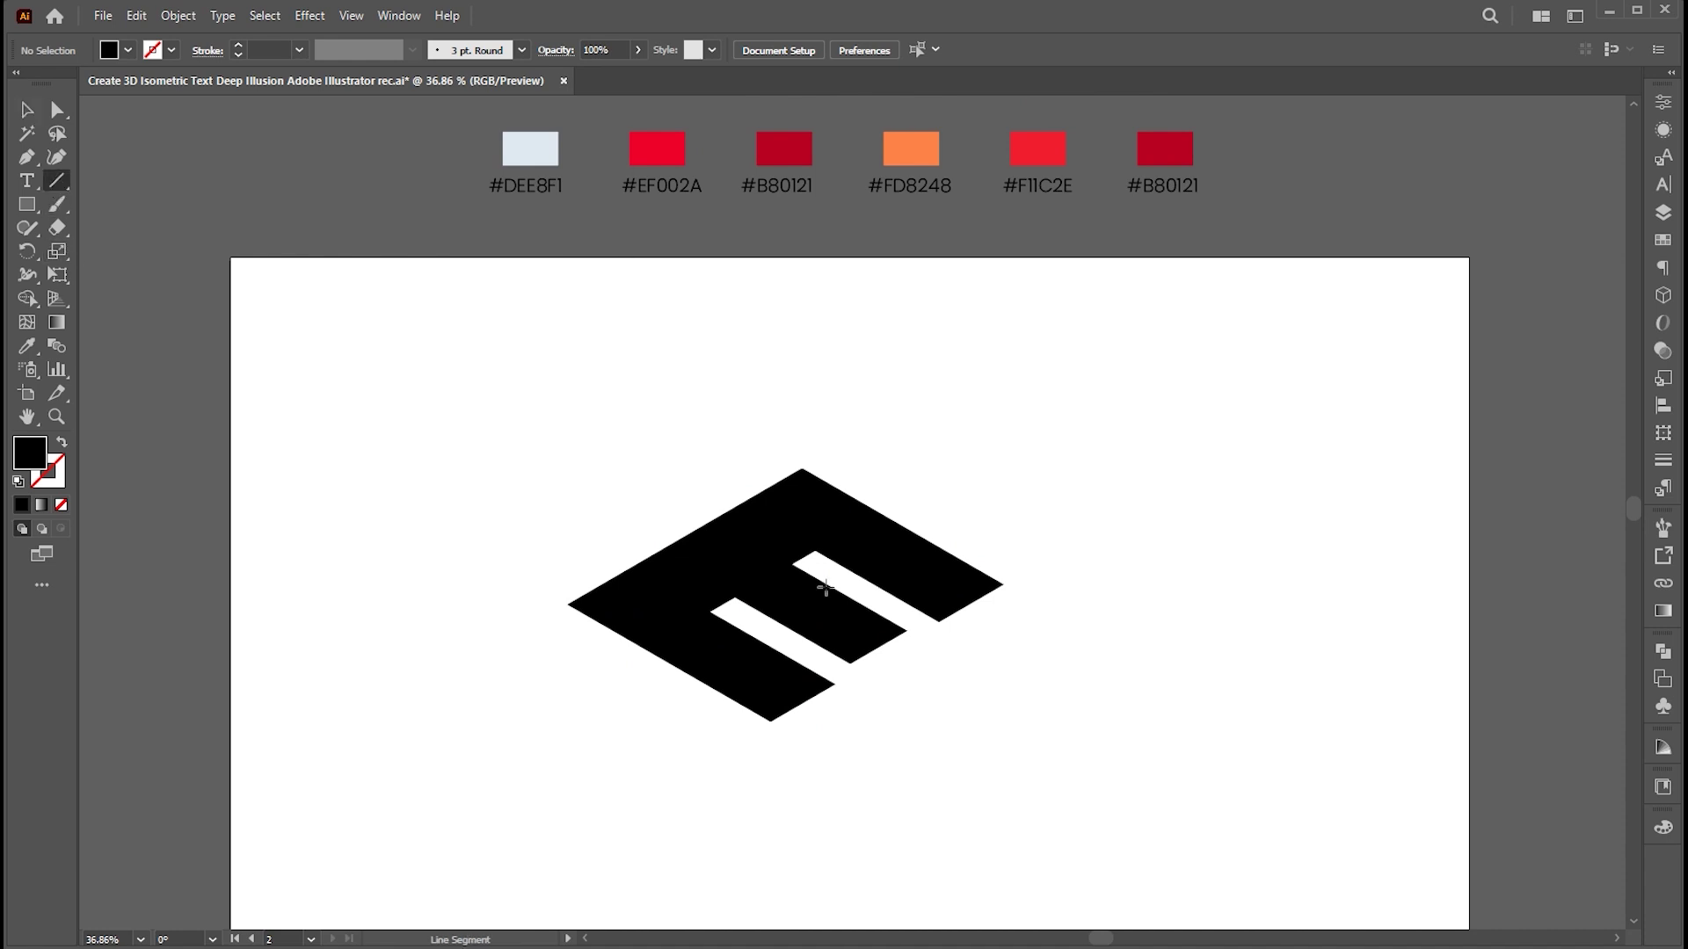
drag(709, 611, 709, 750)
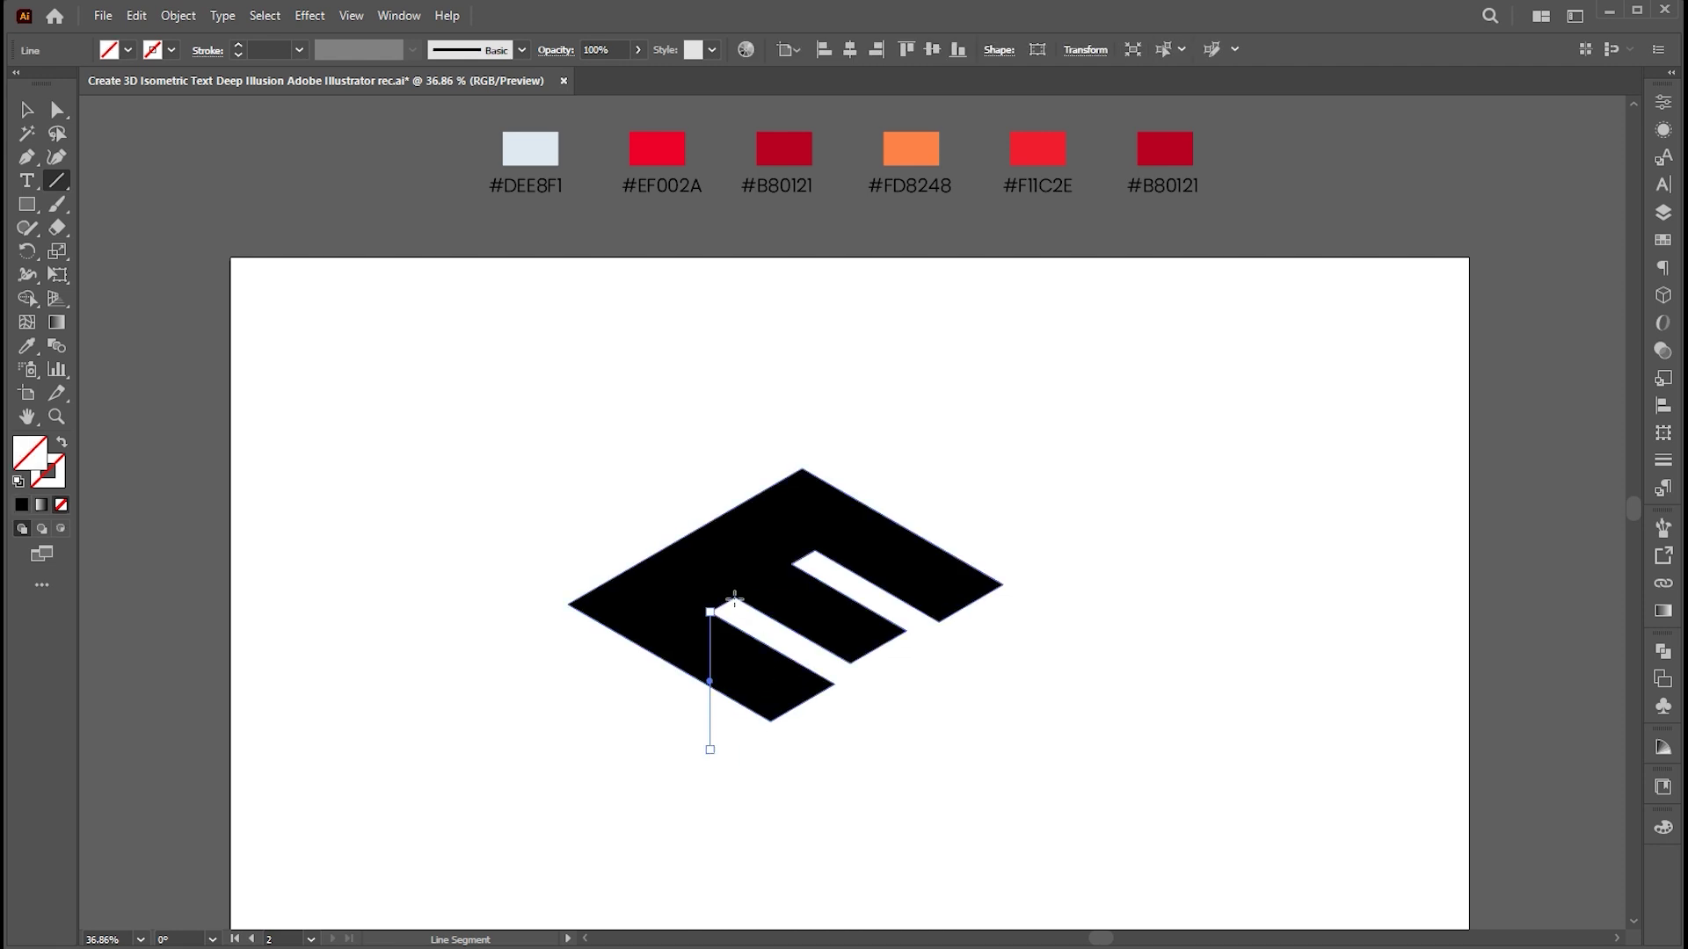
drag(802, 468, 792, 648)
ctrl+click(701, 435)
key(v)
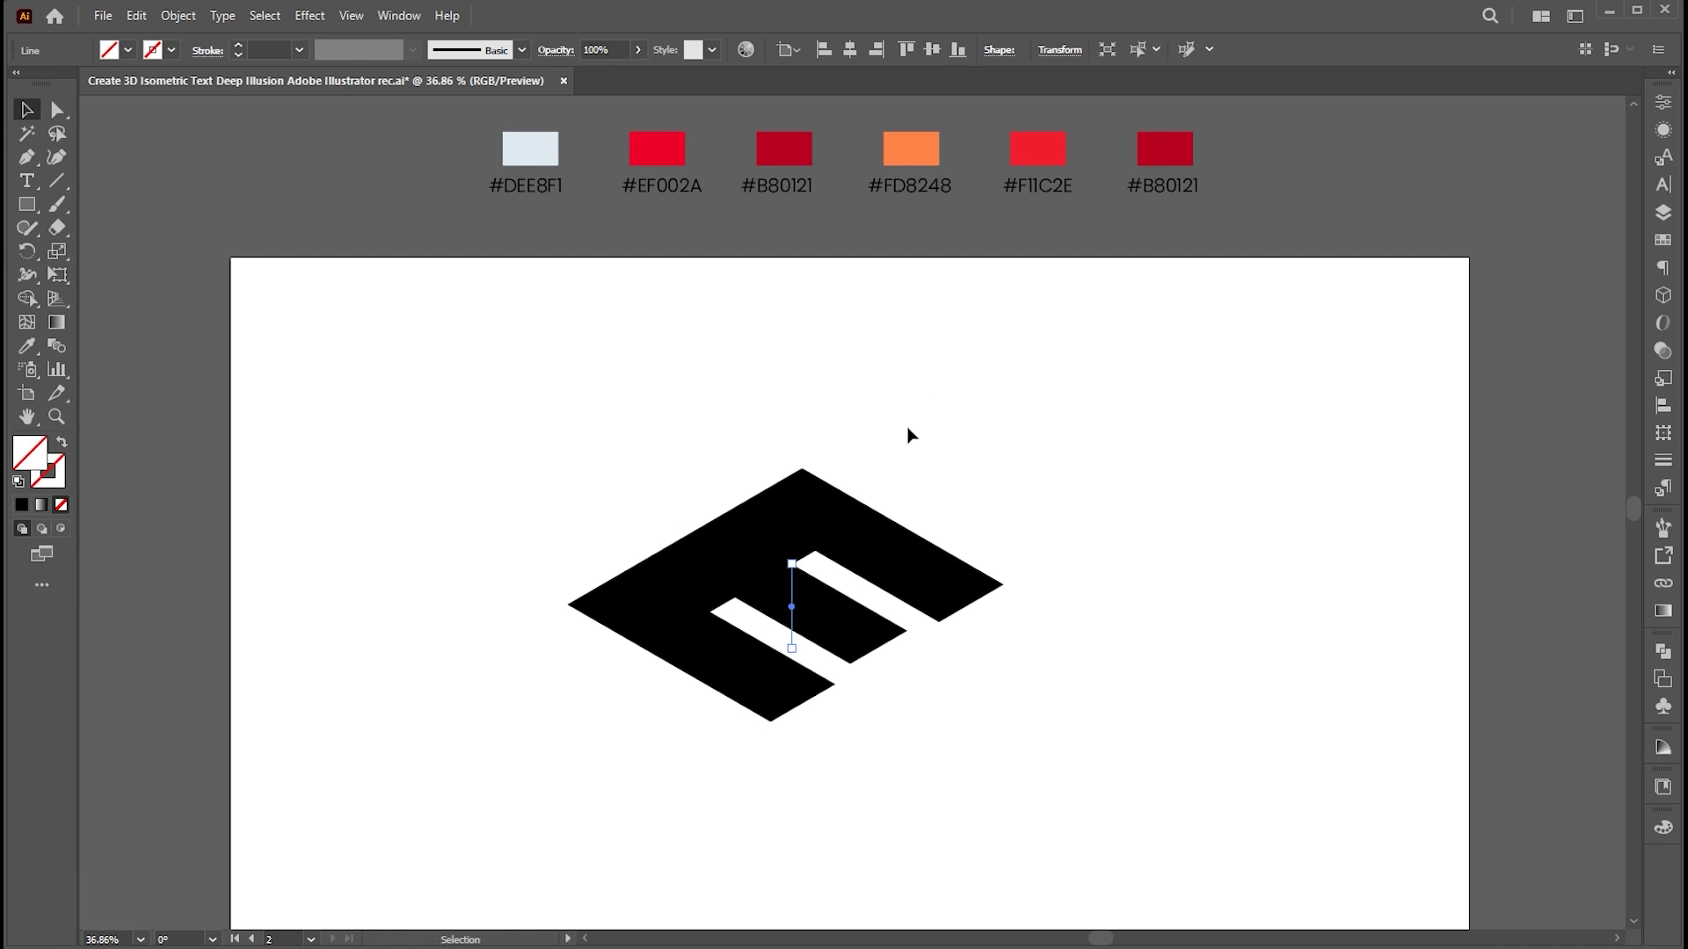
drag(907, 428, 658, 788)
shift+click(908, 580)
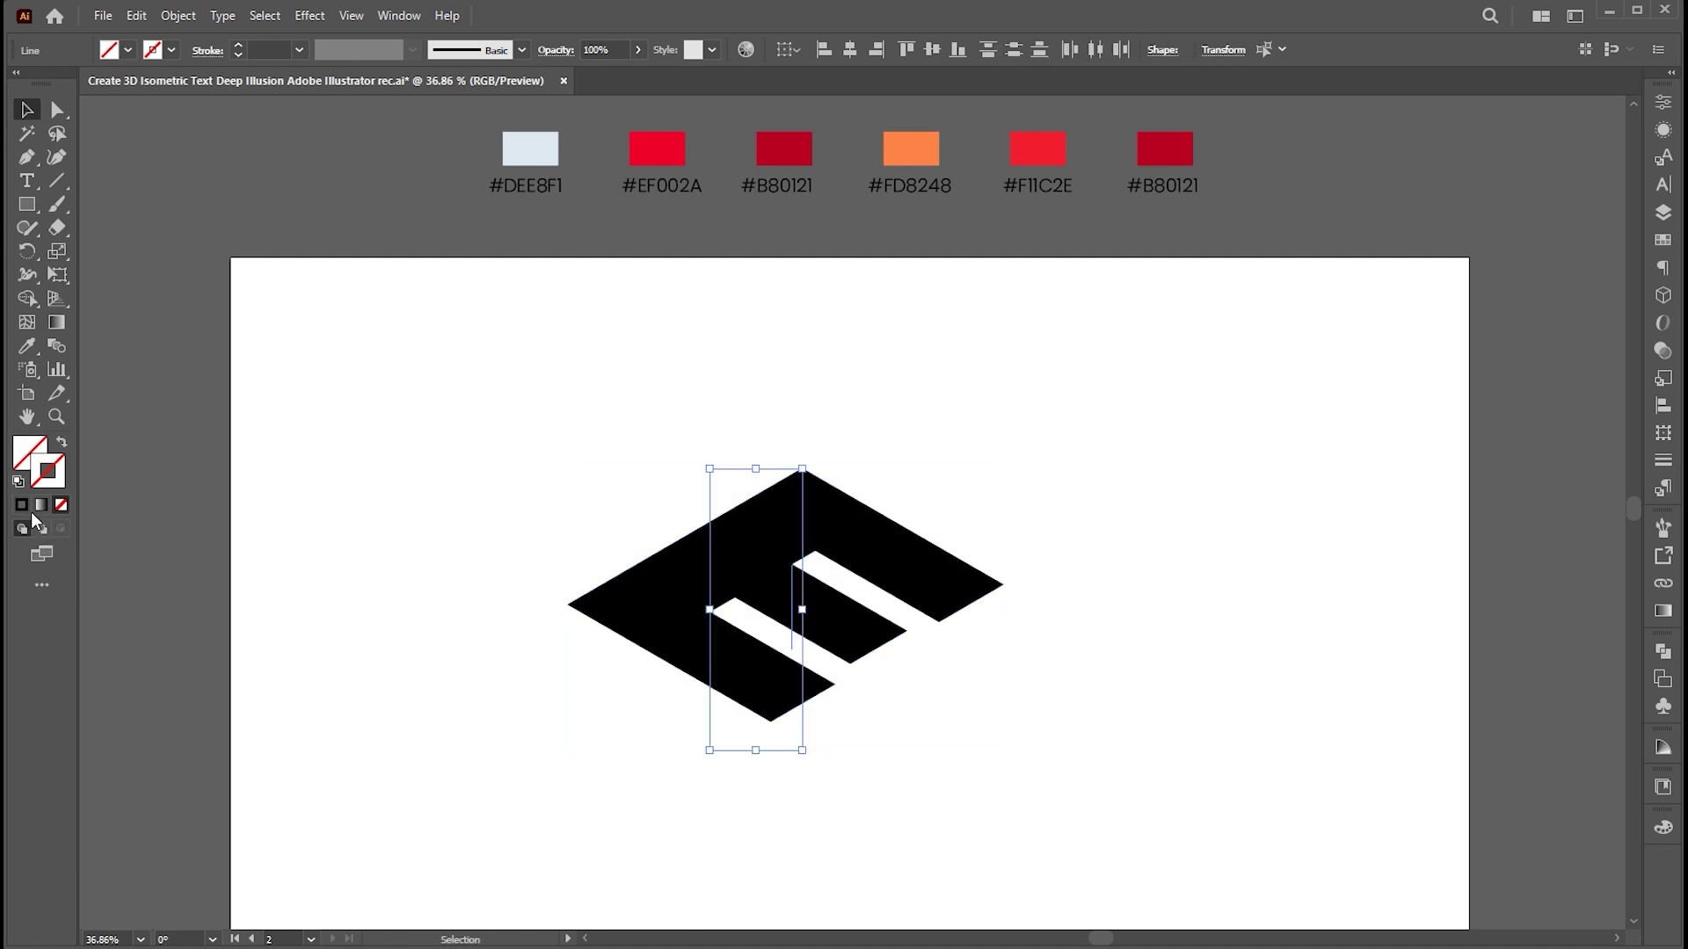
key(comma)
click(938, 400)
drag(1003, 439, 622, 715)
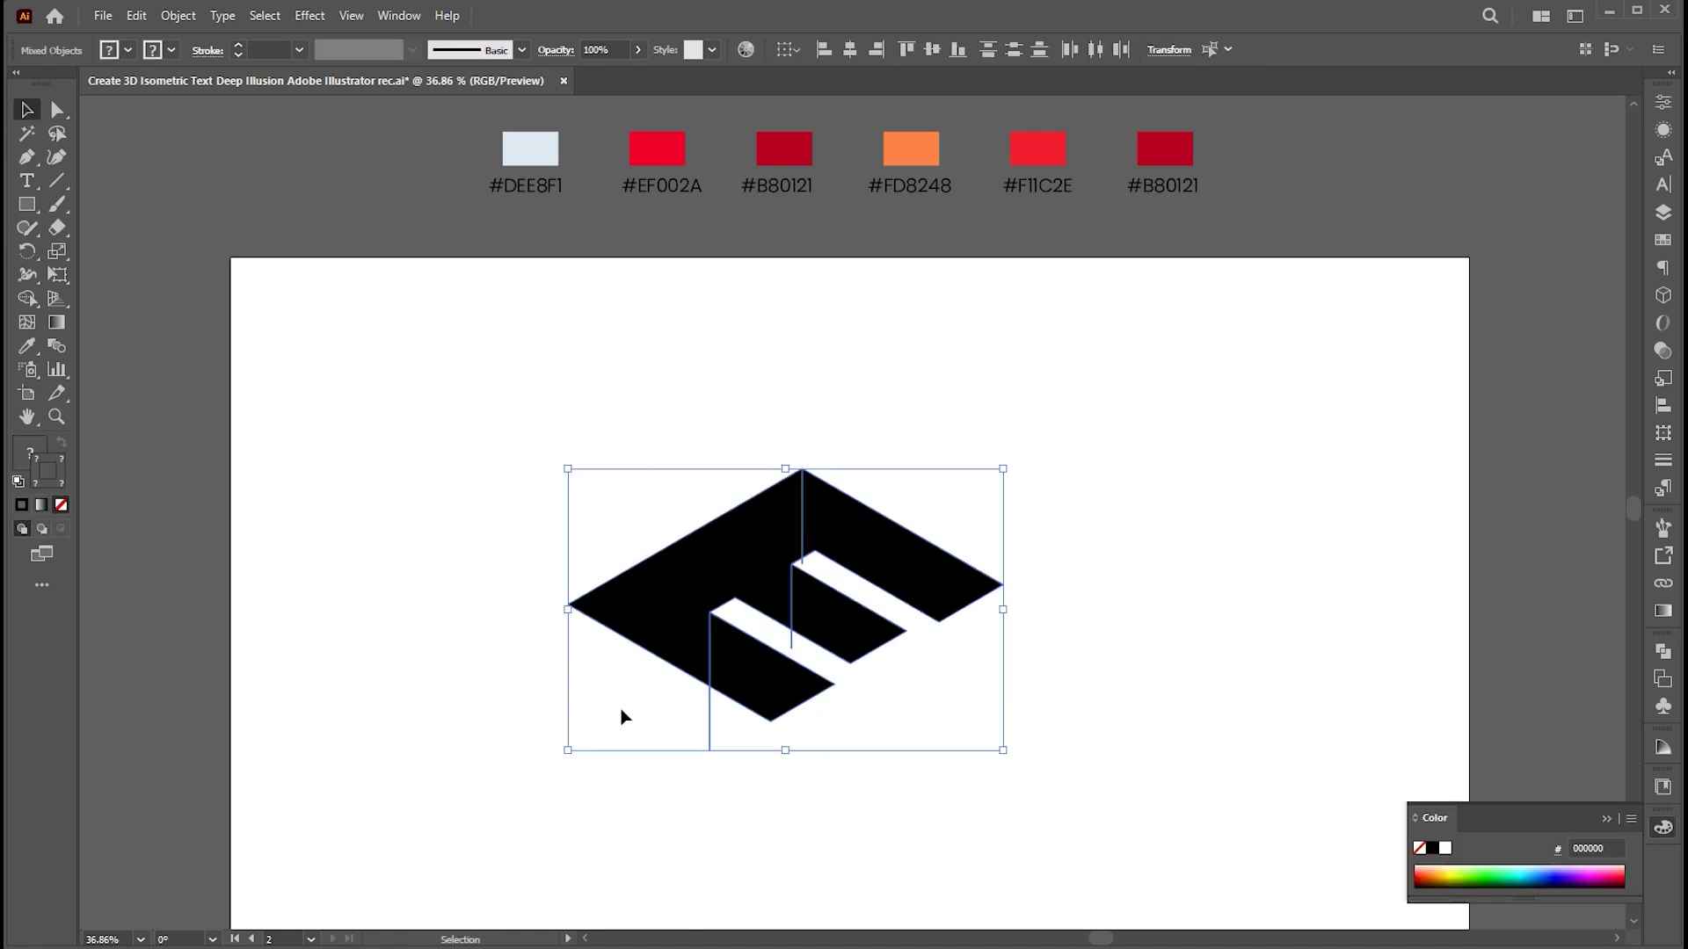
- Divide the E along the vertical lines with Pathfinder and ungroup the pieces
click(1663, 651)
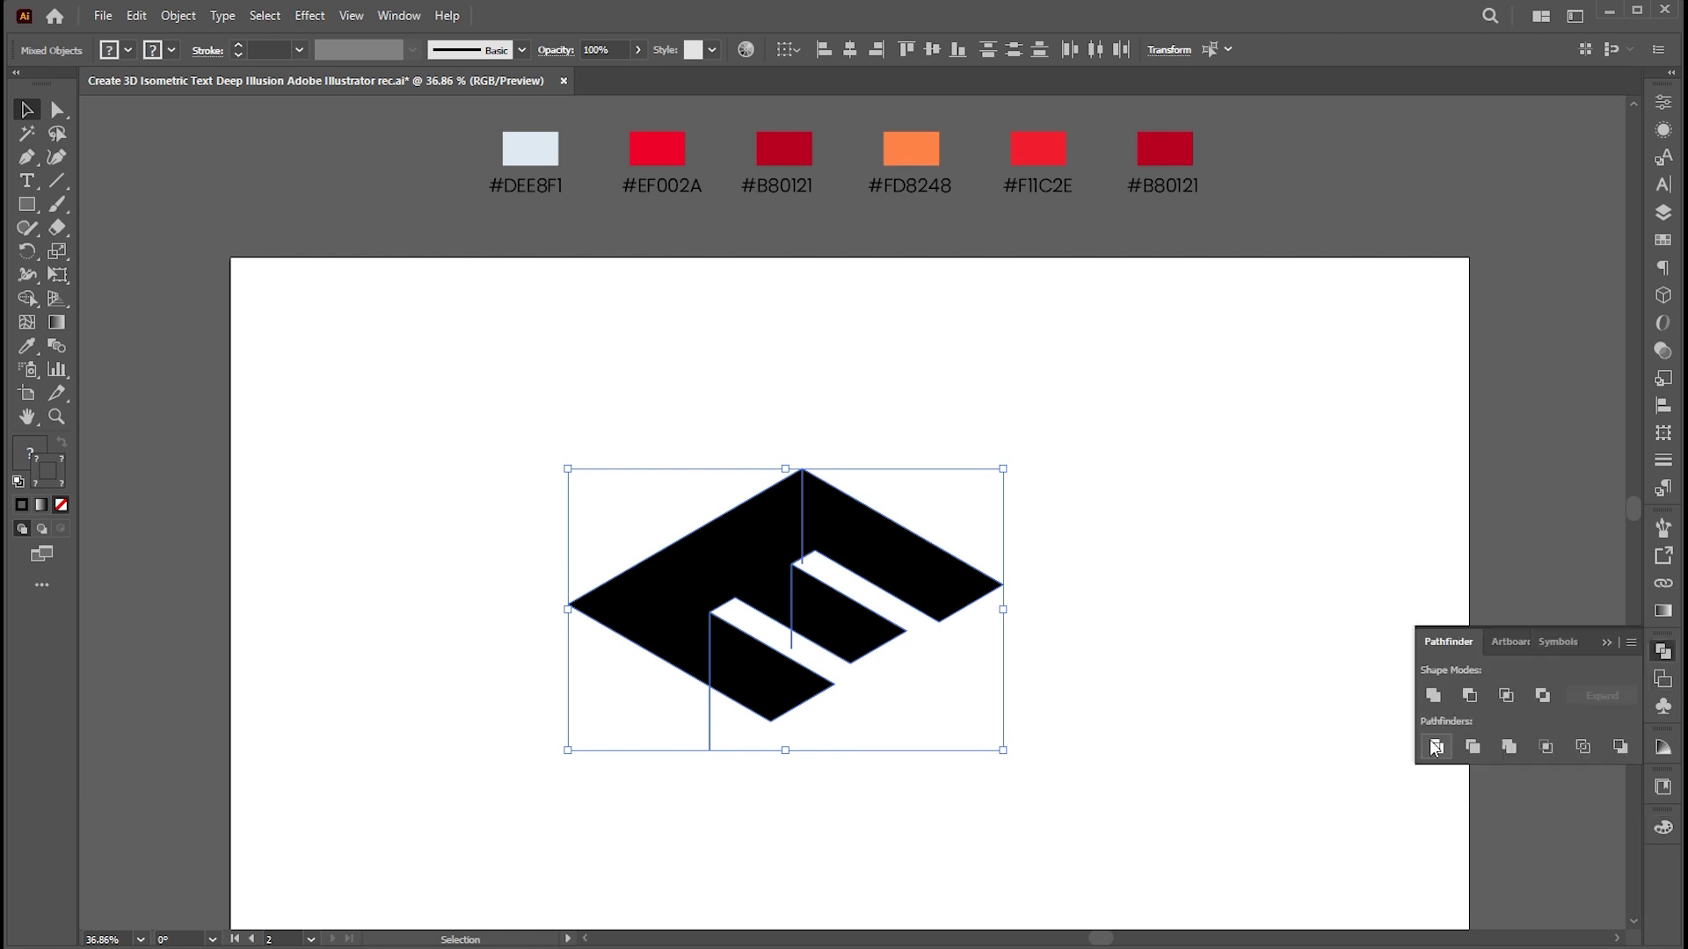
click(1112, 651)
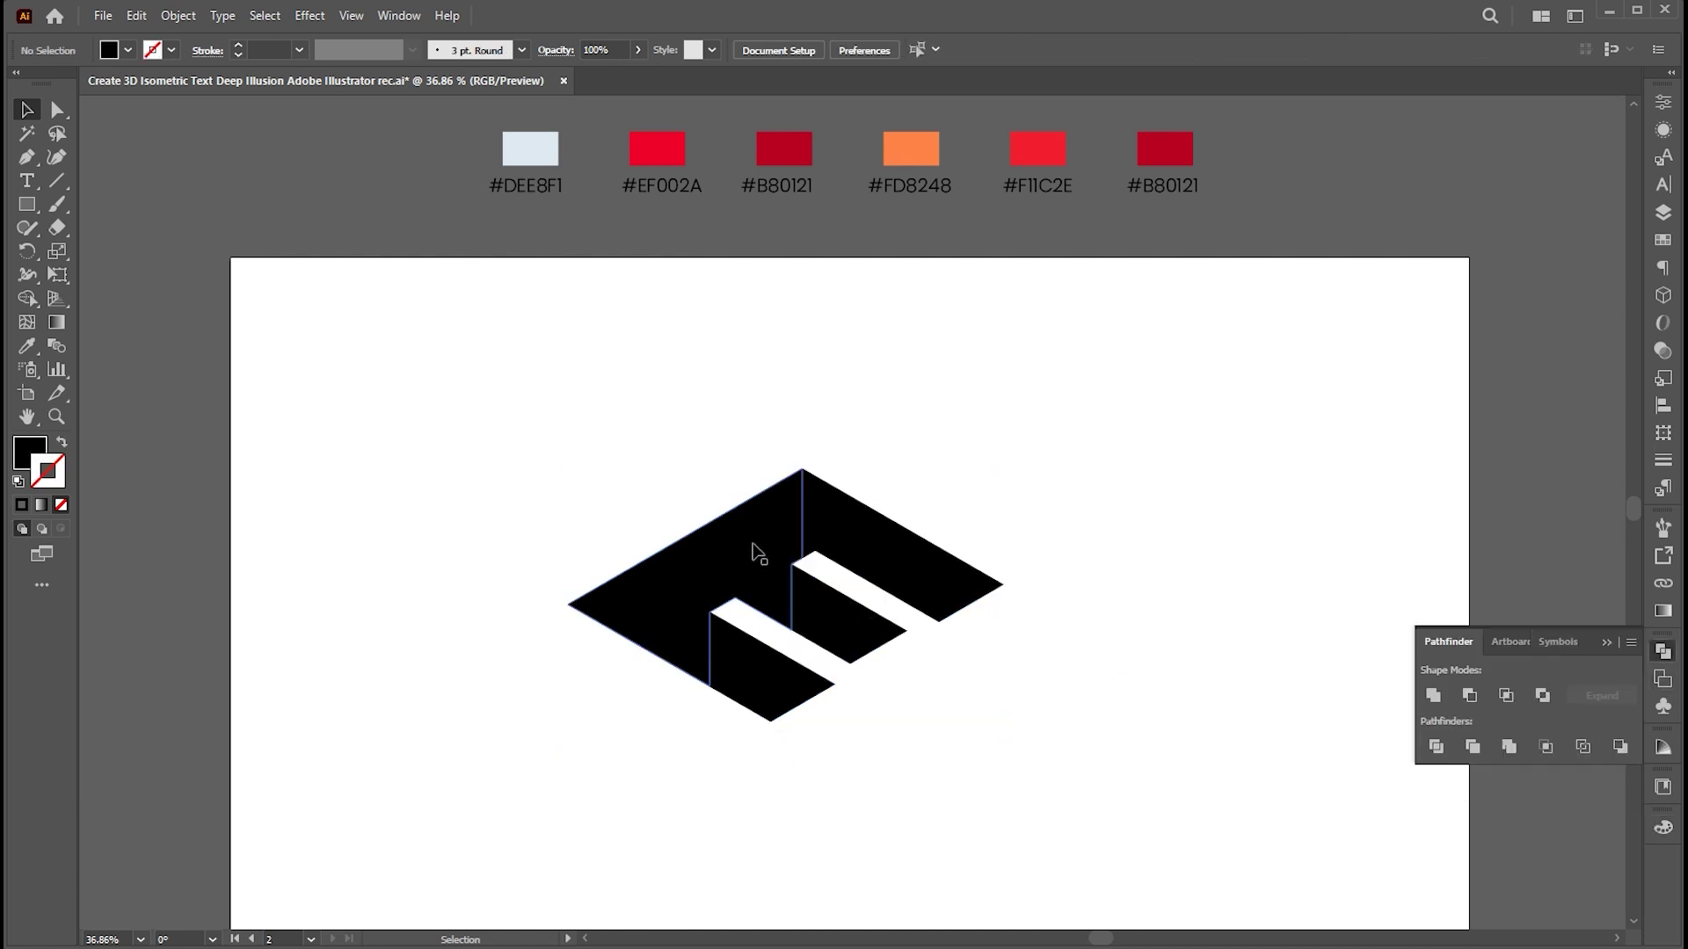
click(783, 509)
right_click(783, 507)
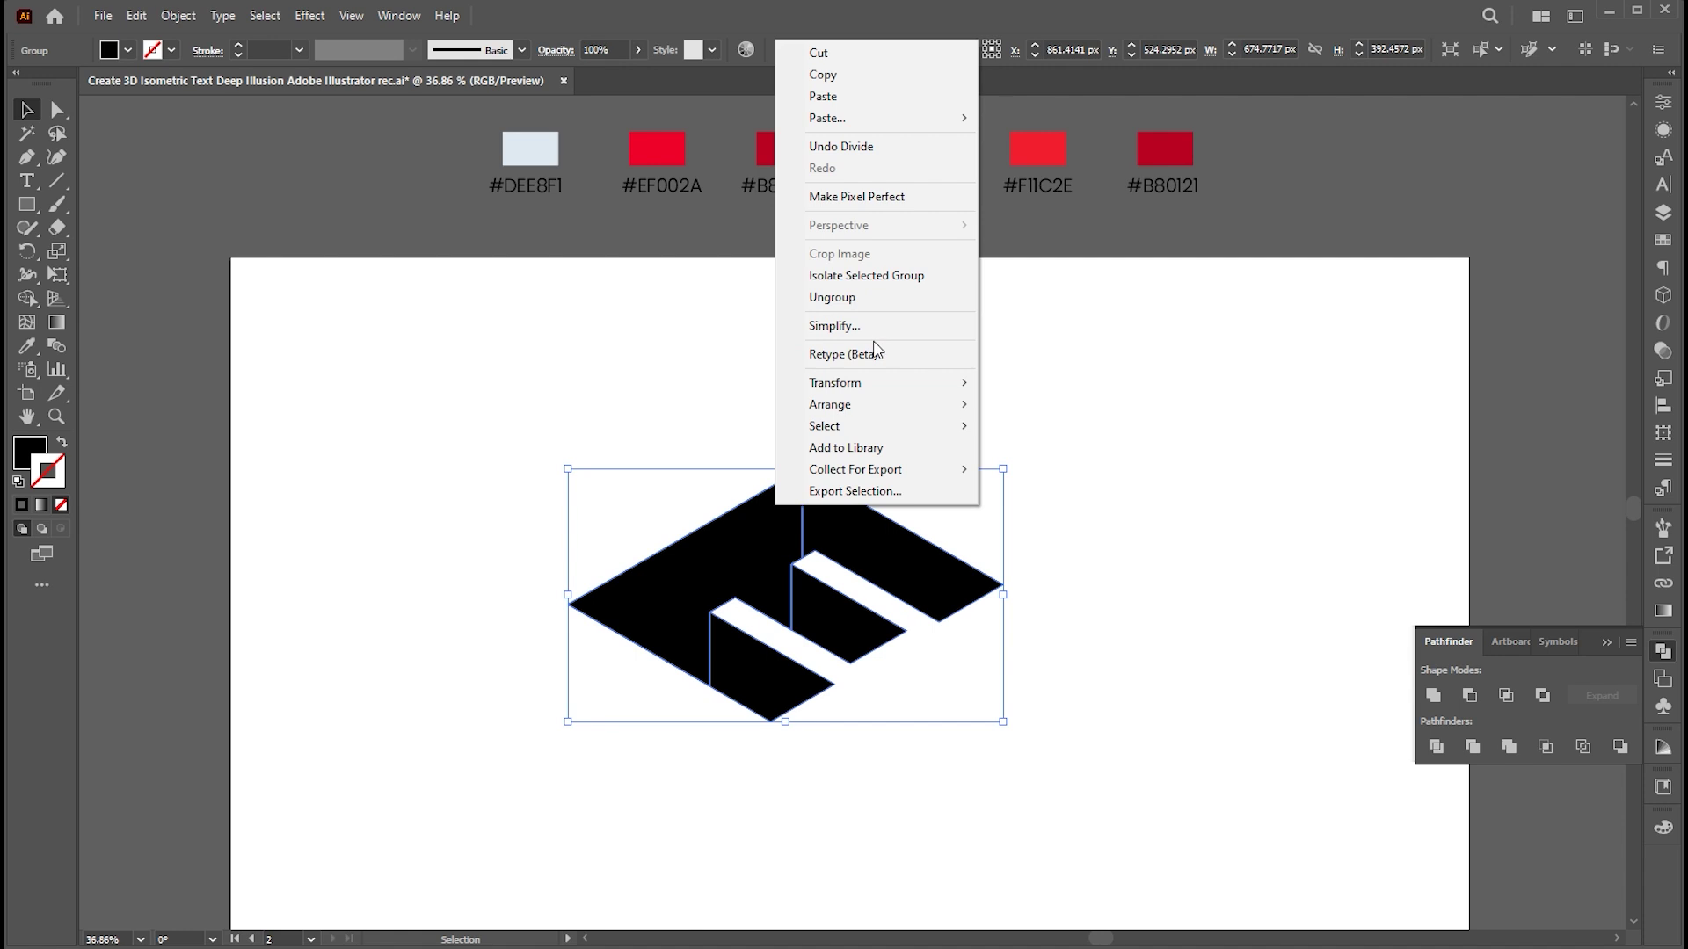
click(832, 297)
- Fill the E's left face with a #EF002A to #B80121 red gradient
click(762, 555)
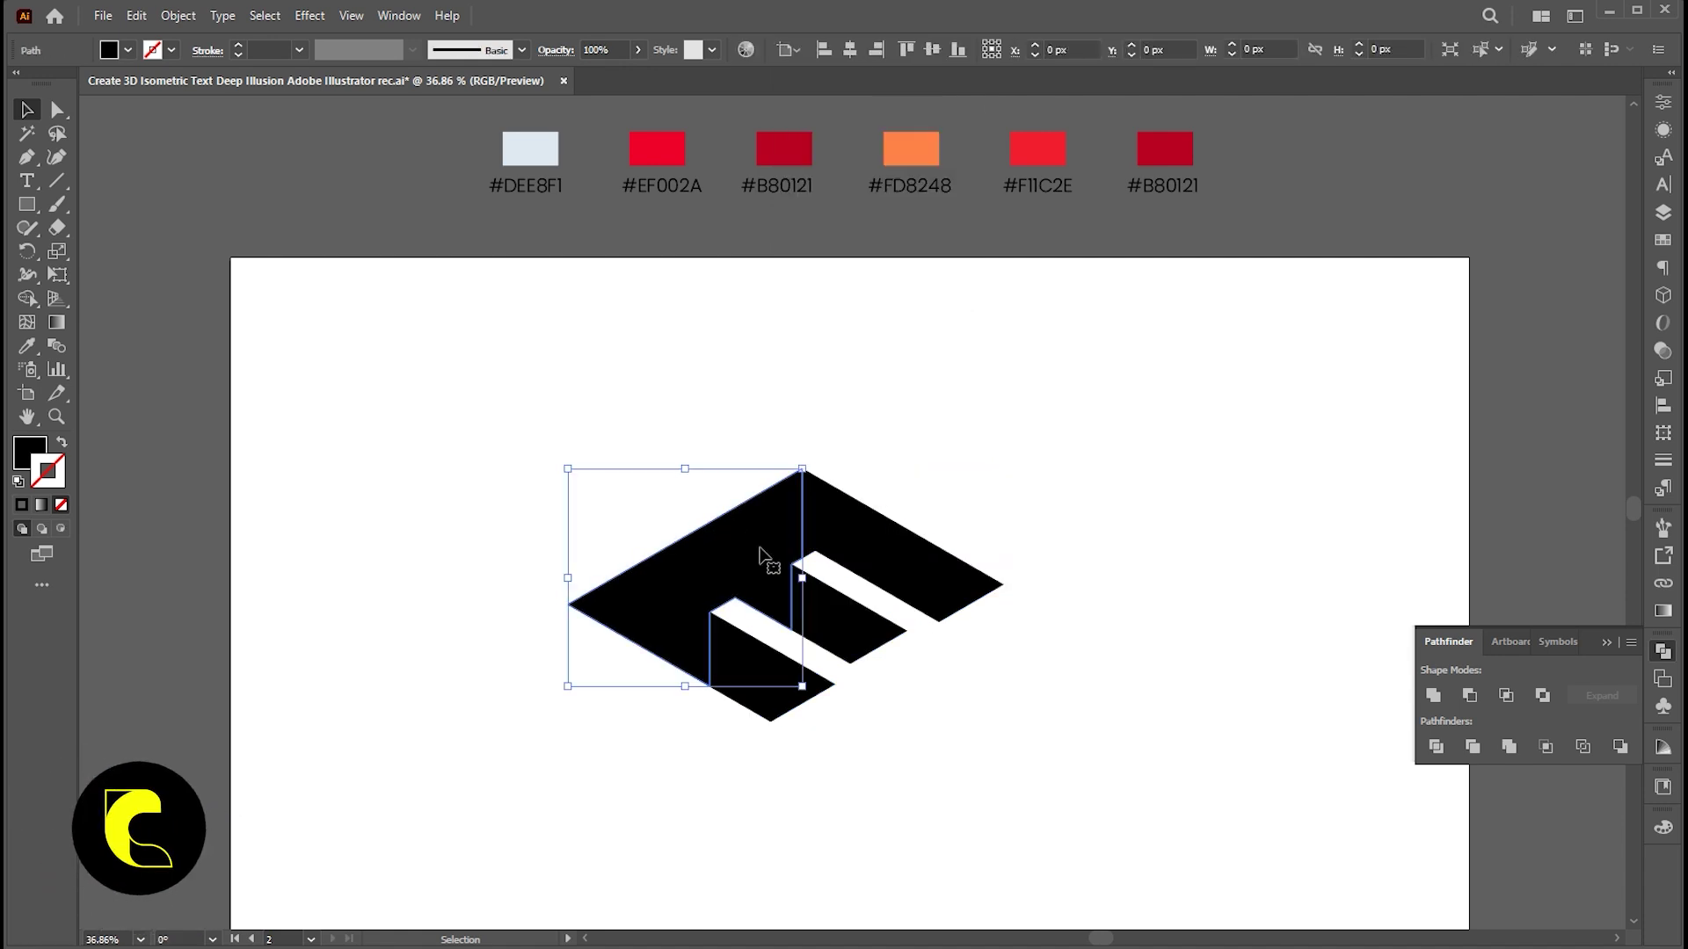
key(ctrl+F9)
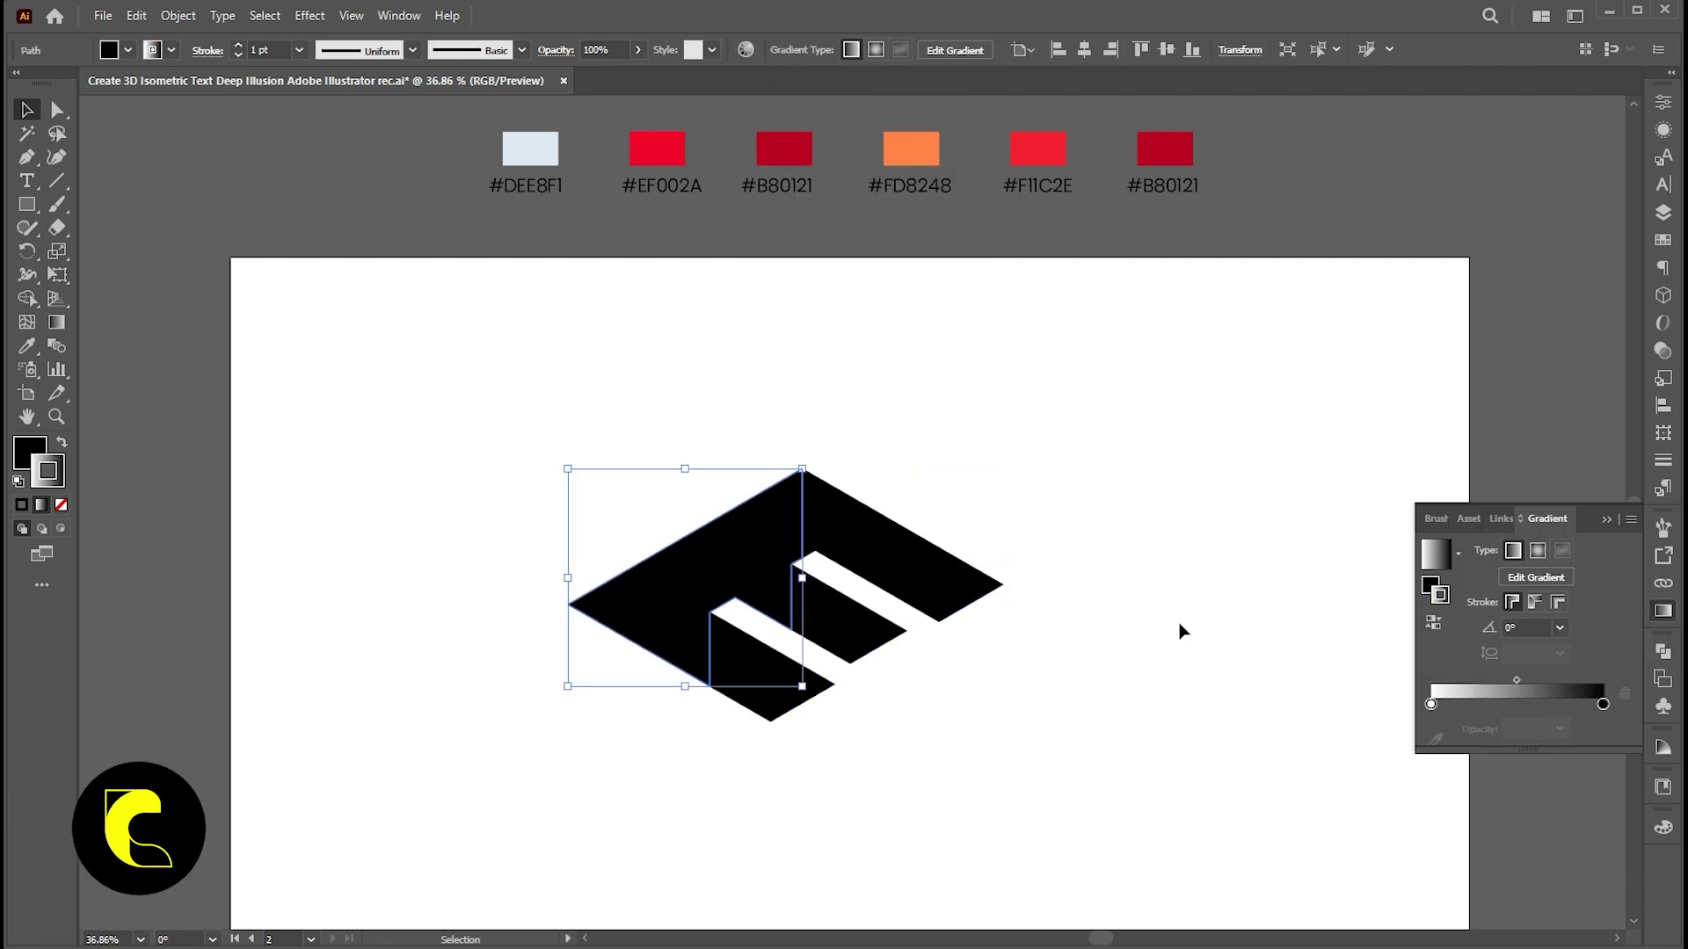
click(1439, 669)
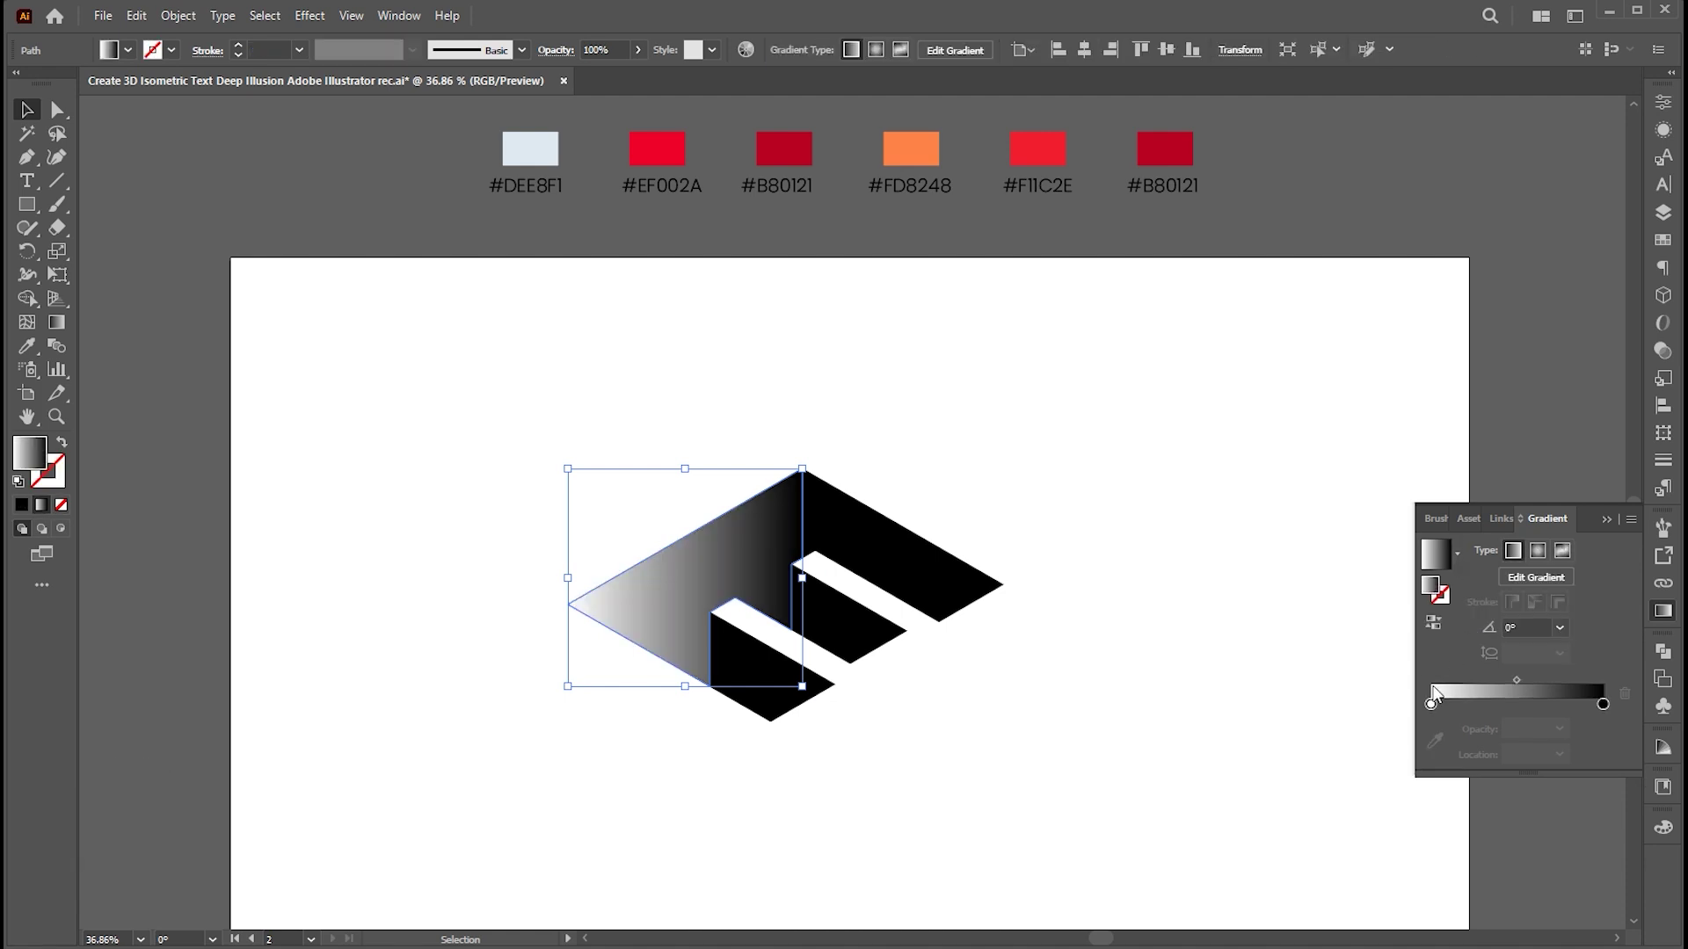
key(i)
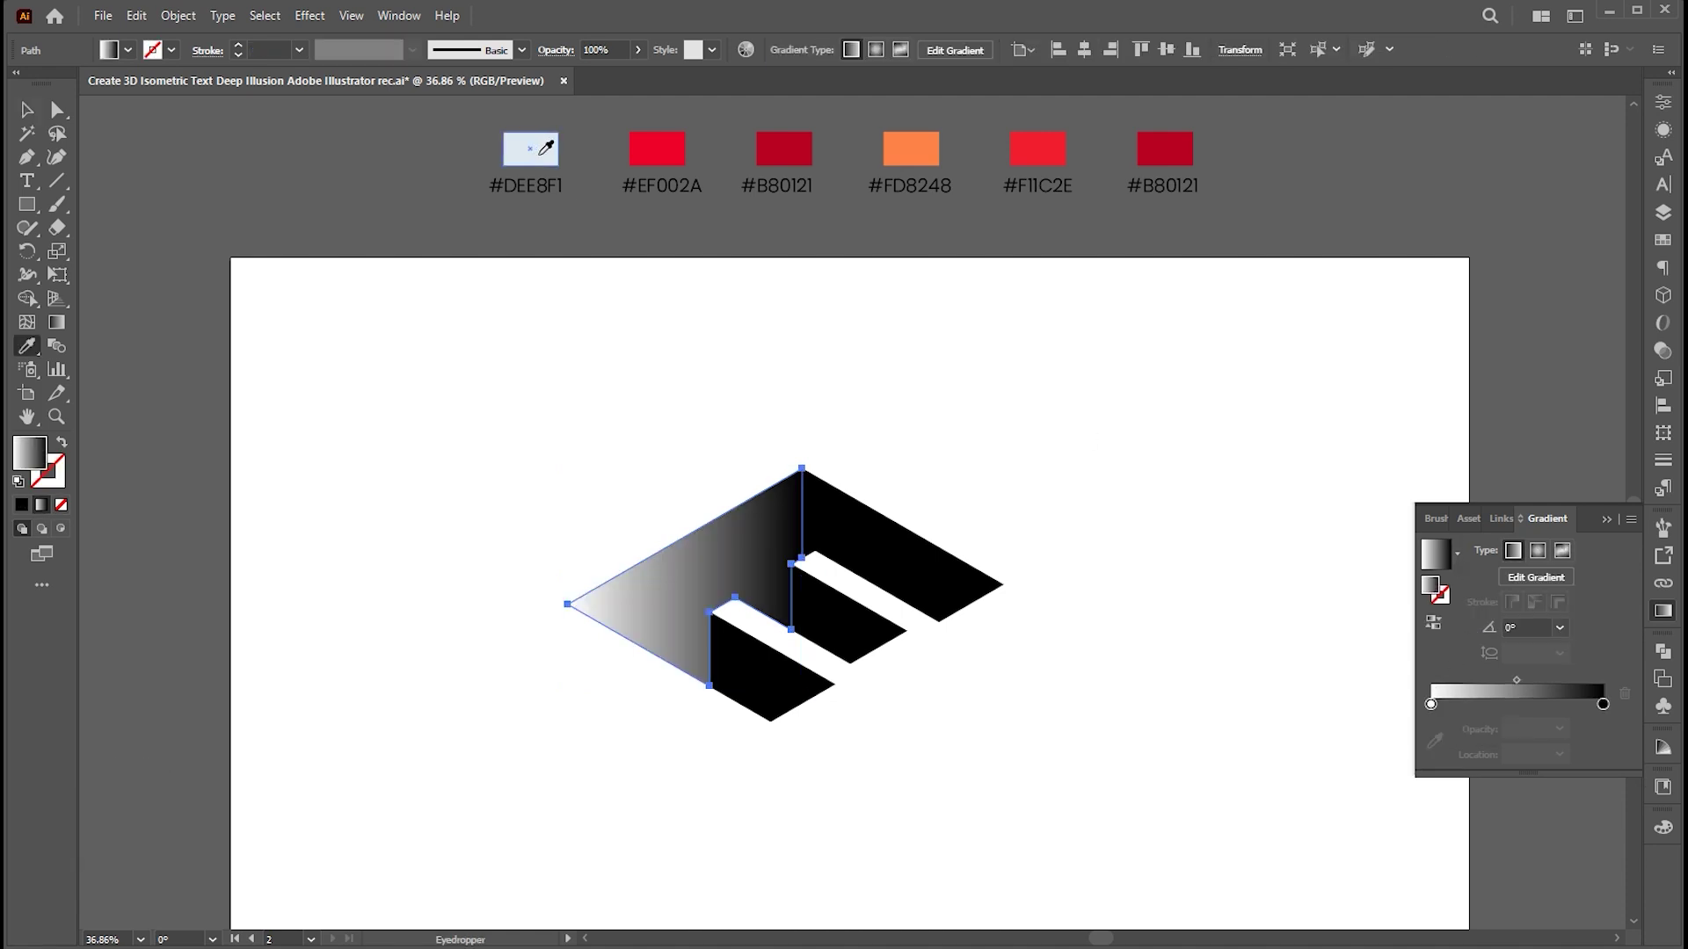
shift+click(656, 147)
click(1604, 705)
shift+click(787, 144)
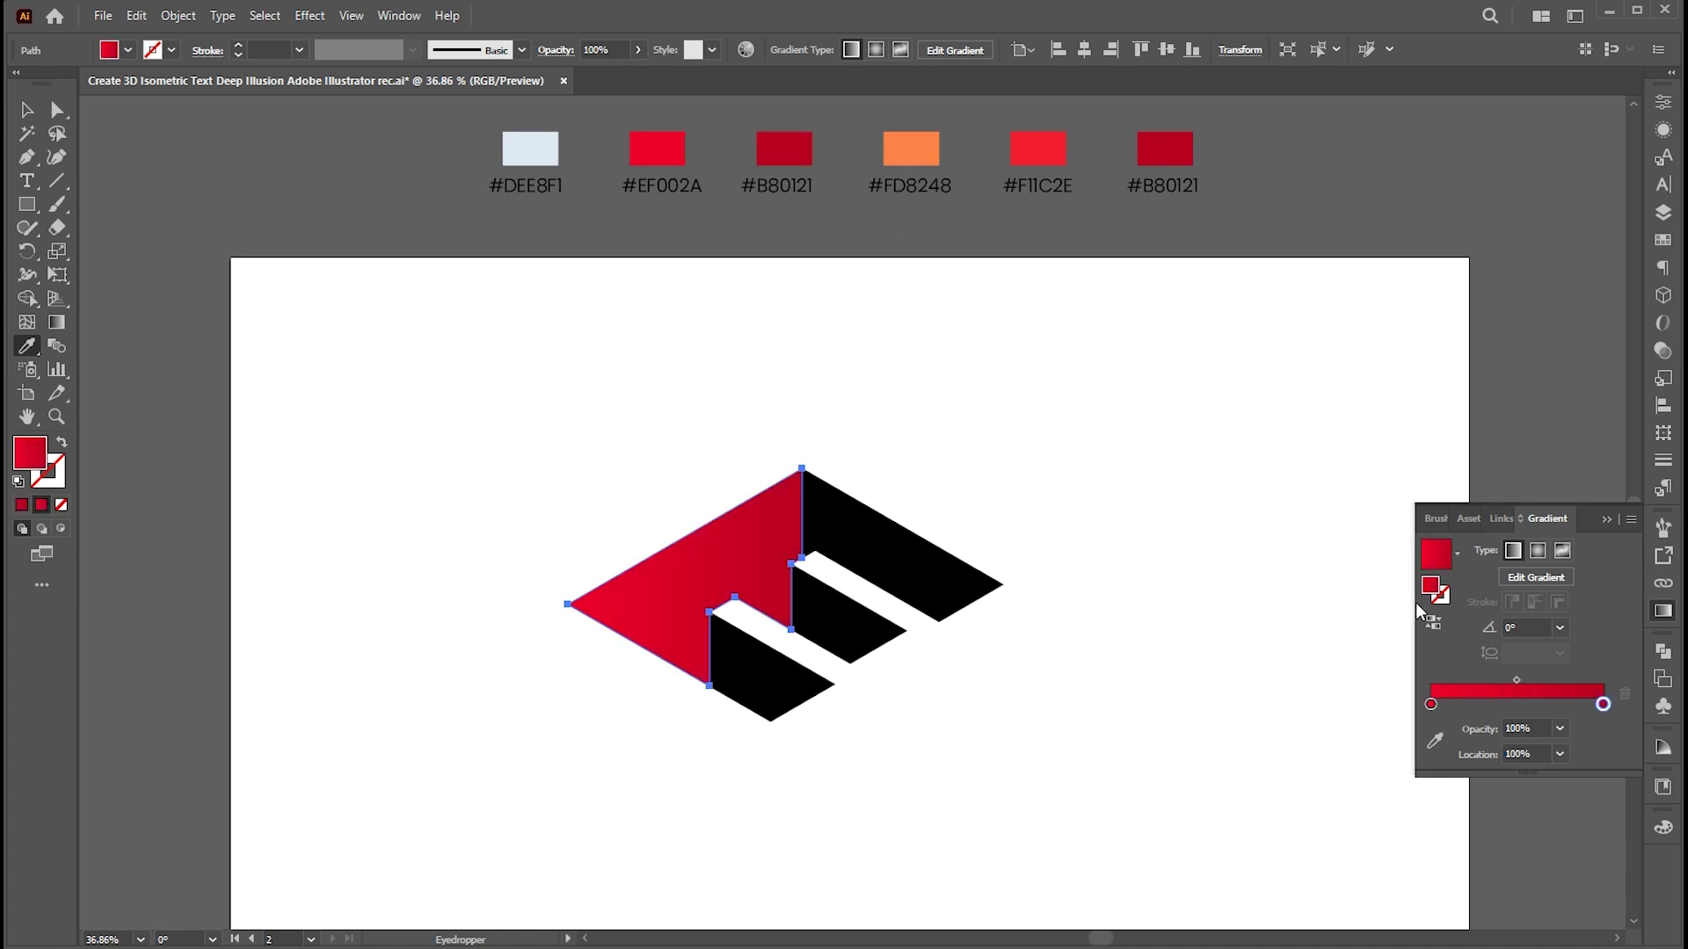
key(v)
click(934, 565)
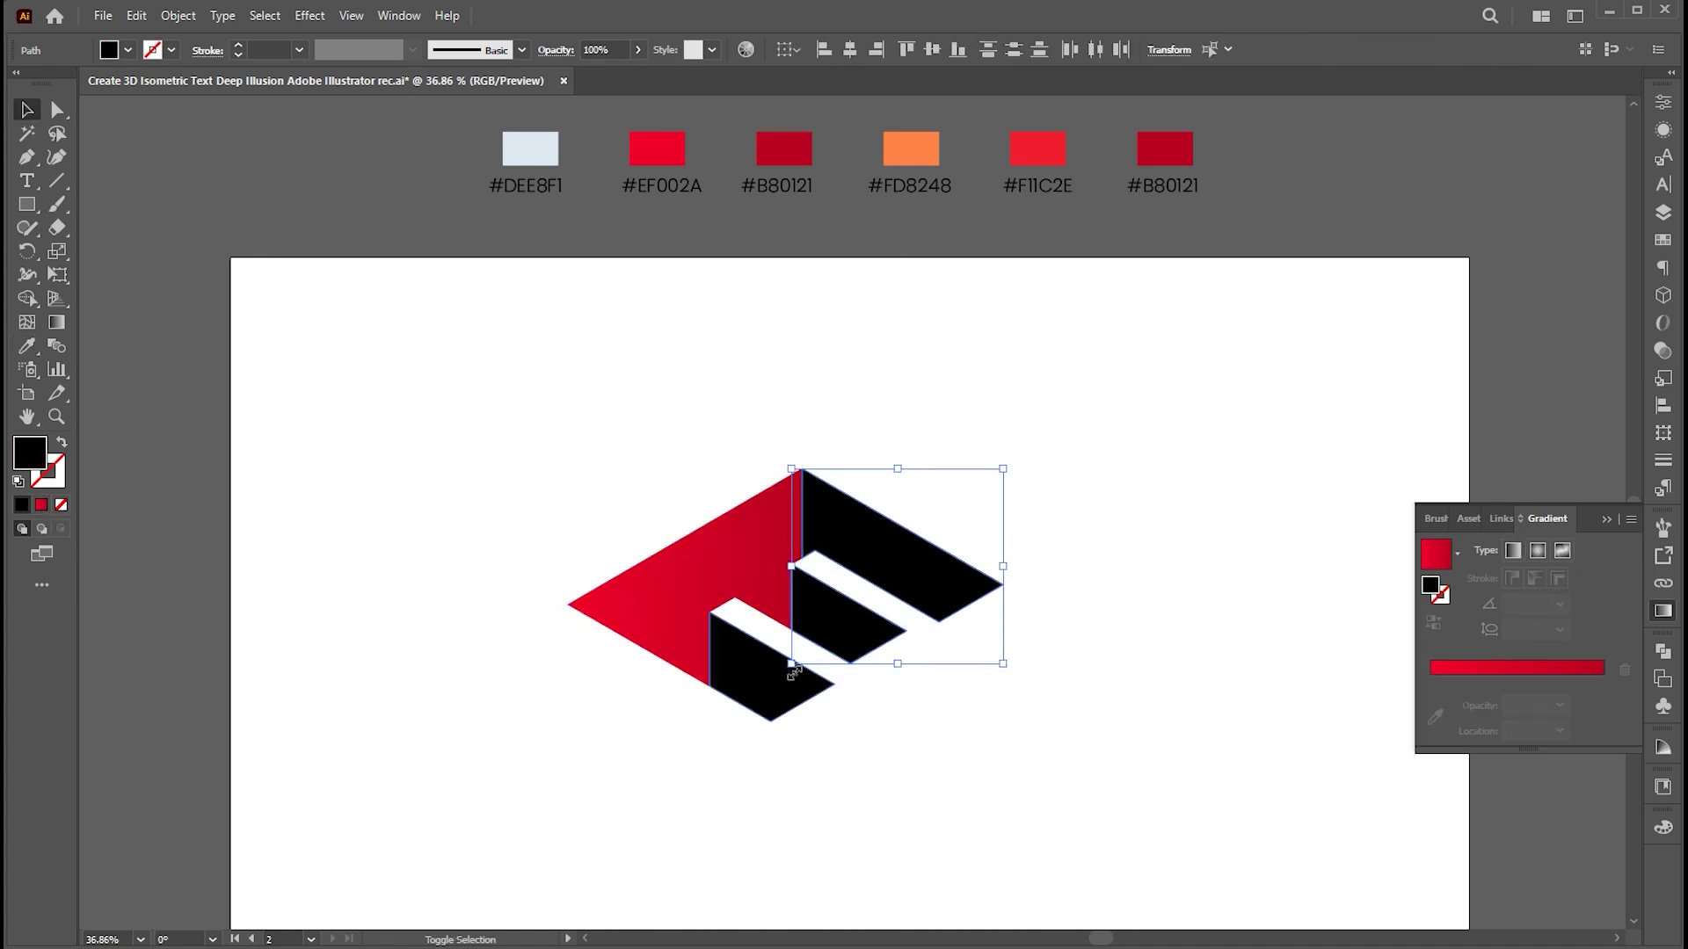
- Give the black E pieces an orange #FD8248 to dark red gradient with a #F11C2E stop at 20%
shift+click(828, 677)
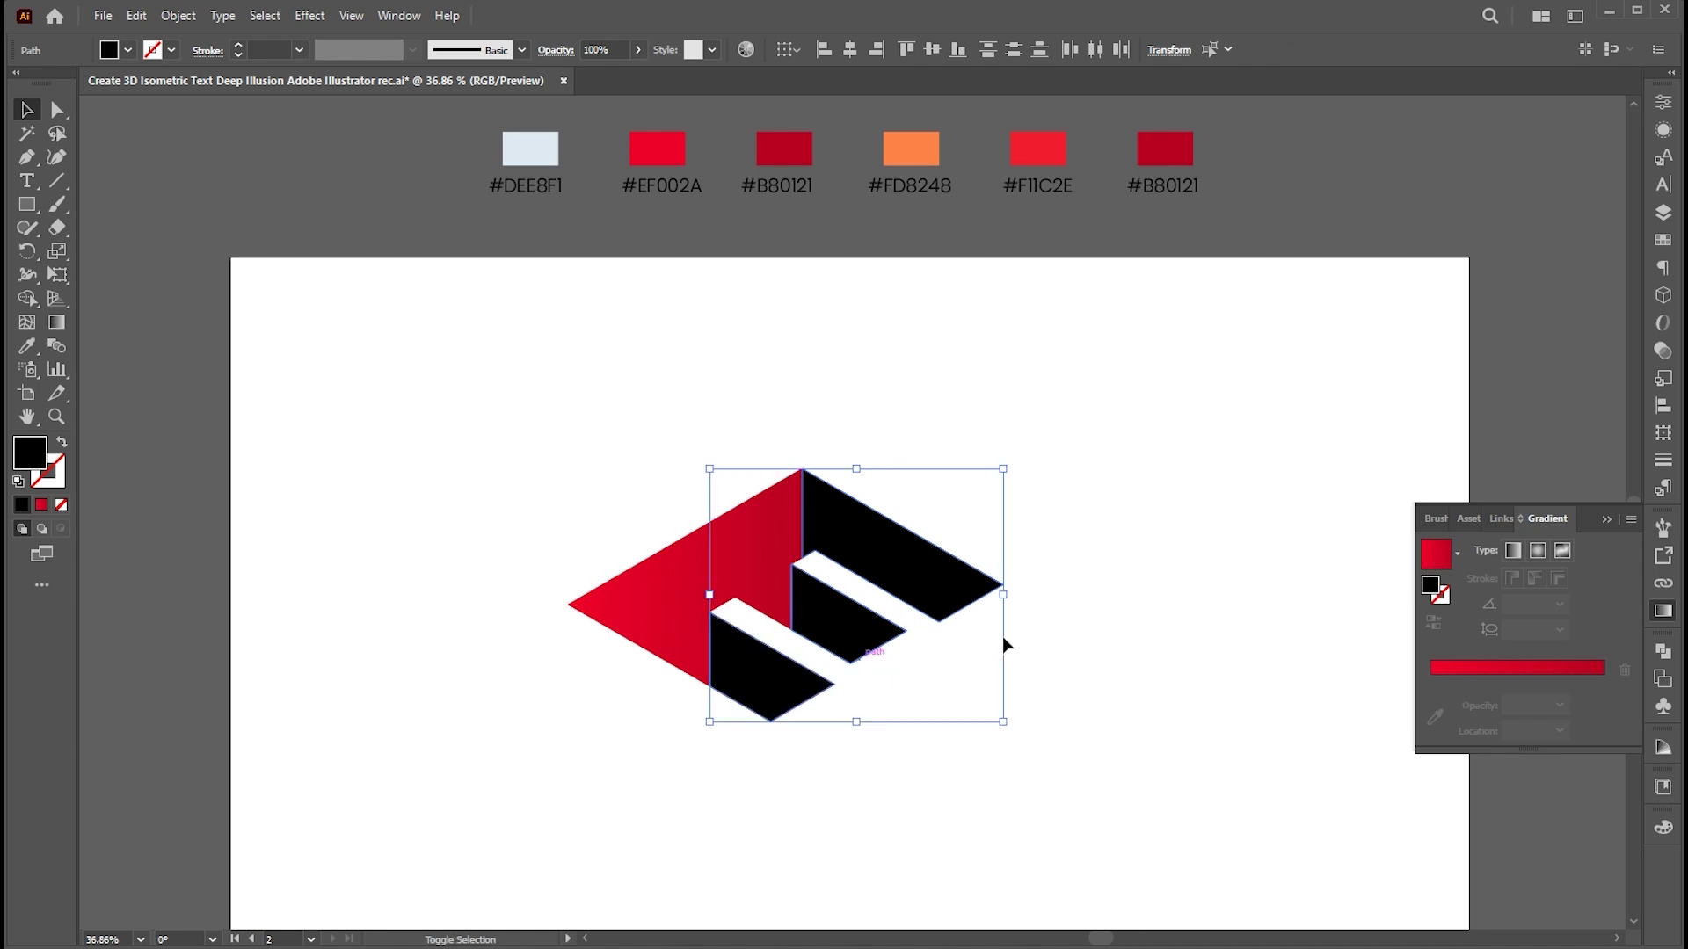
click(1431, 562)
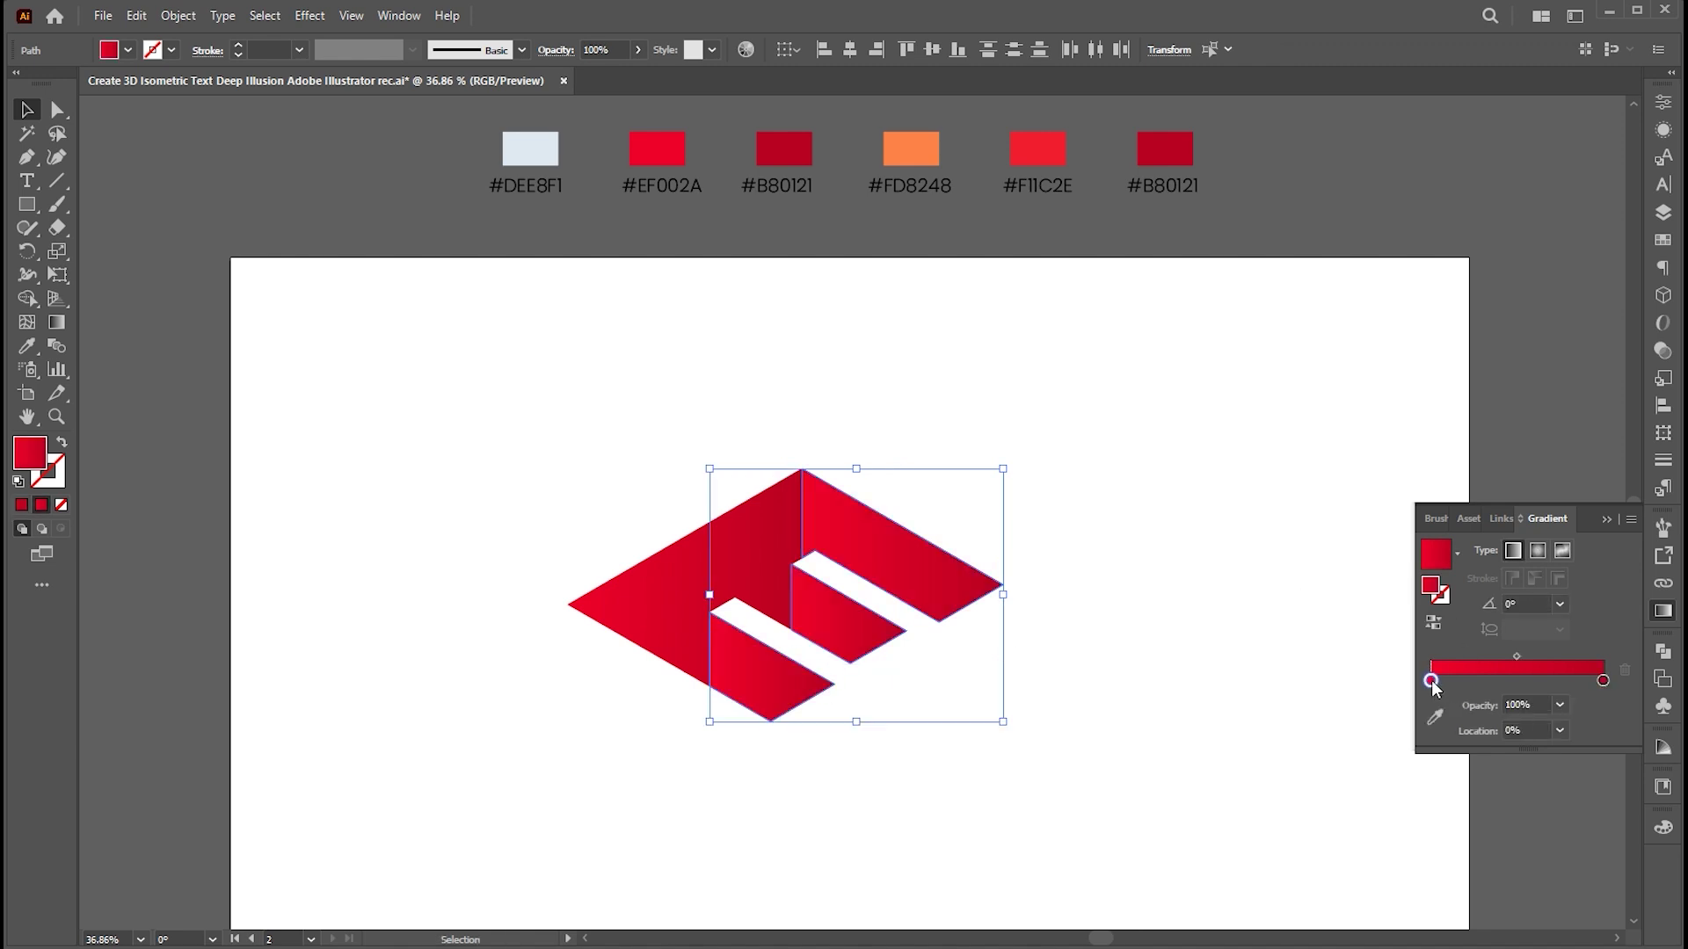
key(i)
shift+click(914, 150)
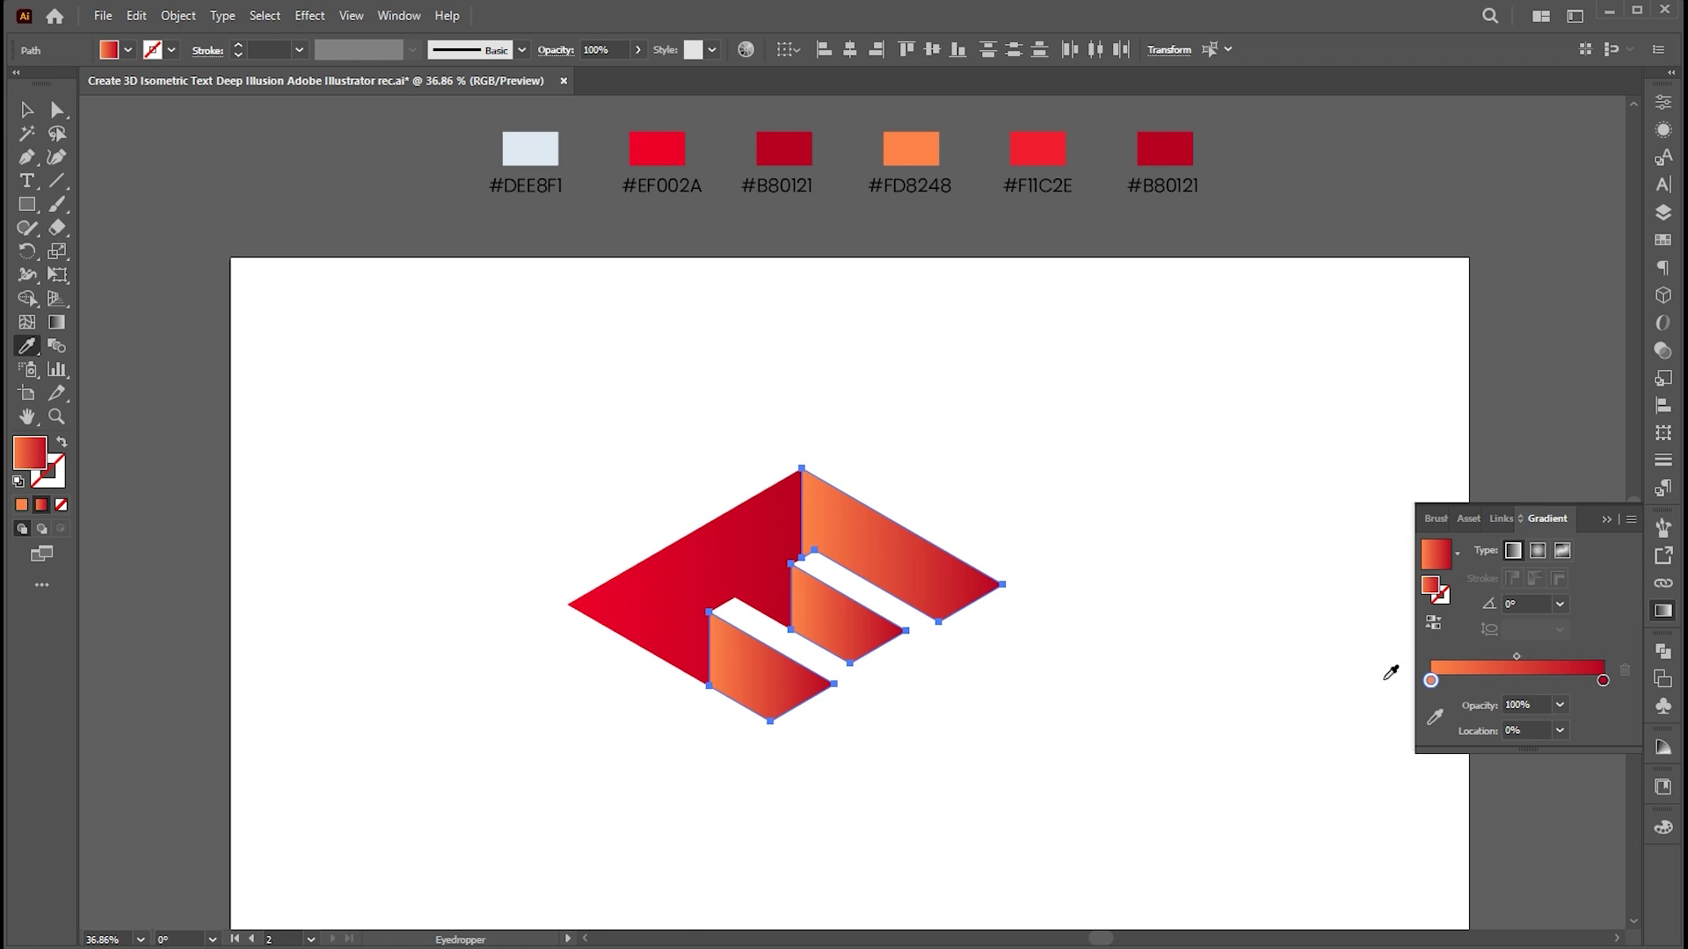
click(1468, 684)
drag(1543, 731, 1492, 731)
key(Return)
shift+click(1045, 140)
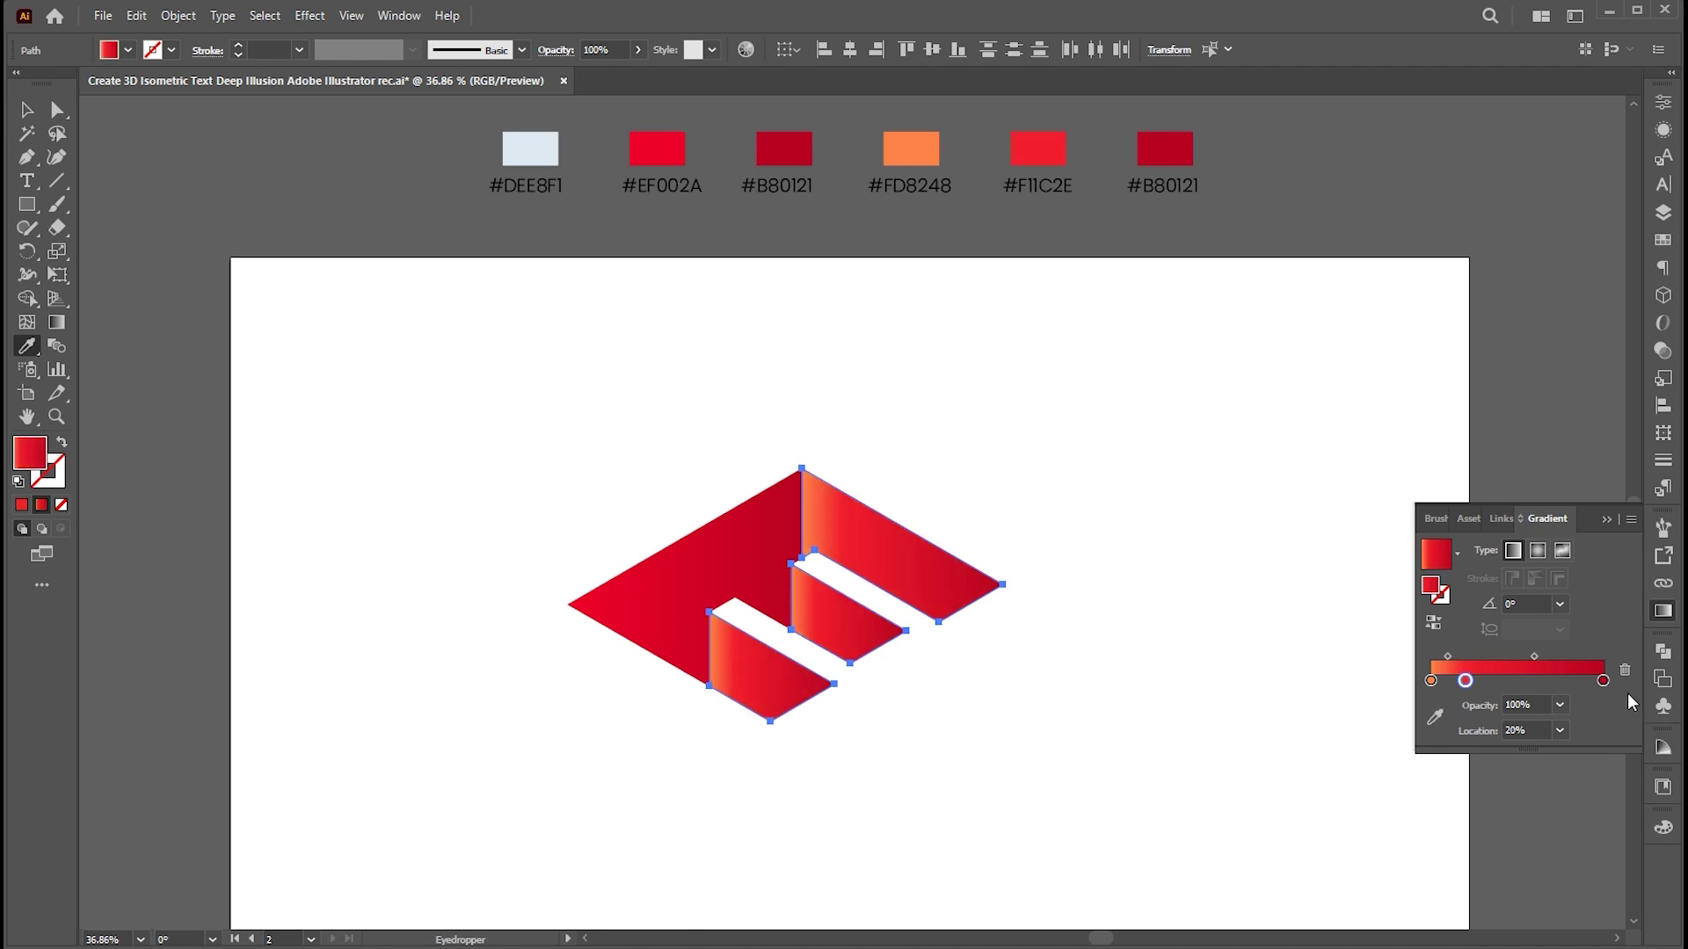
click(1602, 681)
key(v)
click(1165, 451)
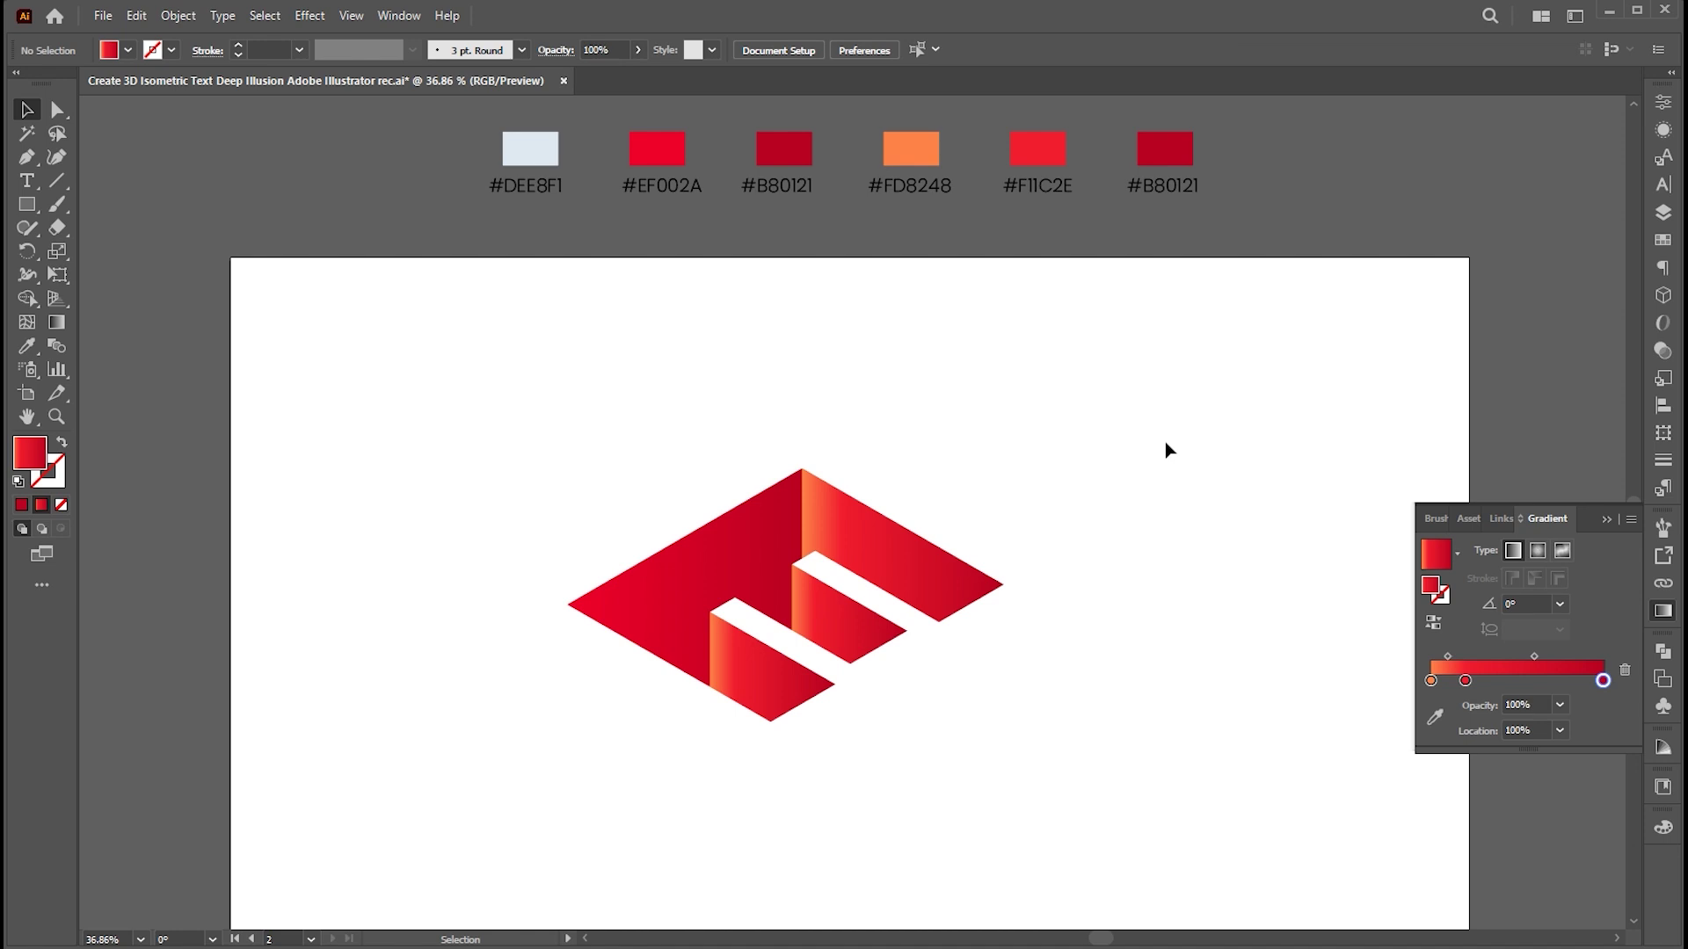
drag(1164, 441, 1145, 410)
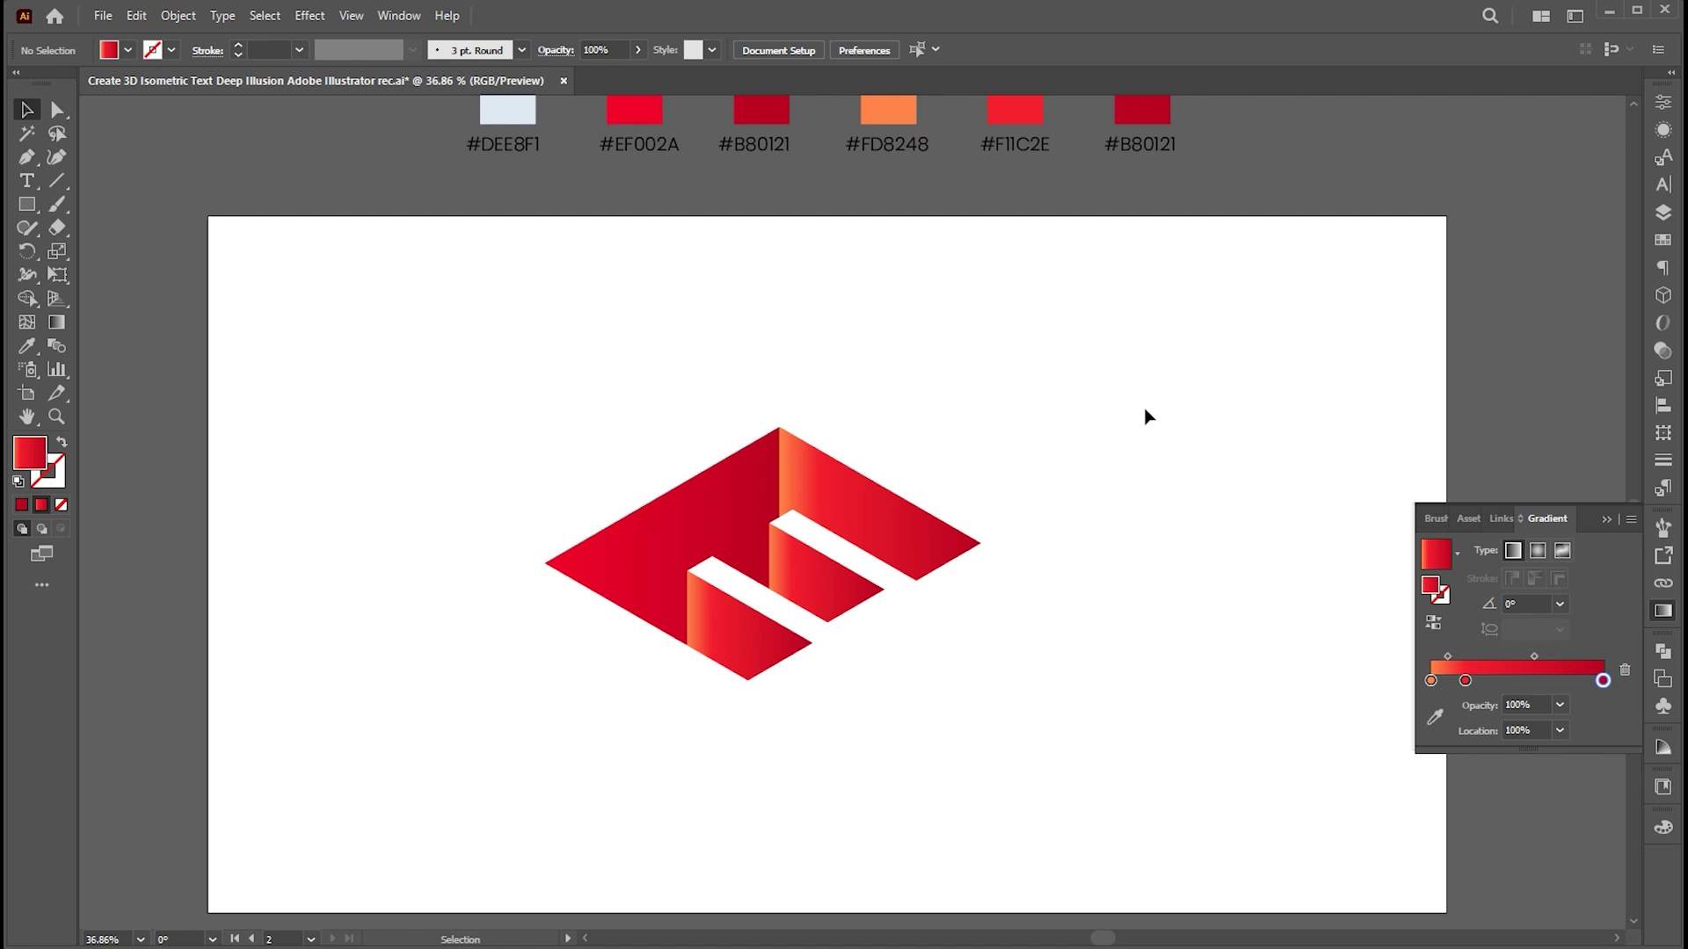
scroll(888, 492, up, 3)
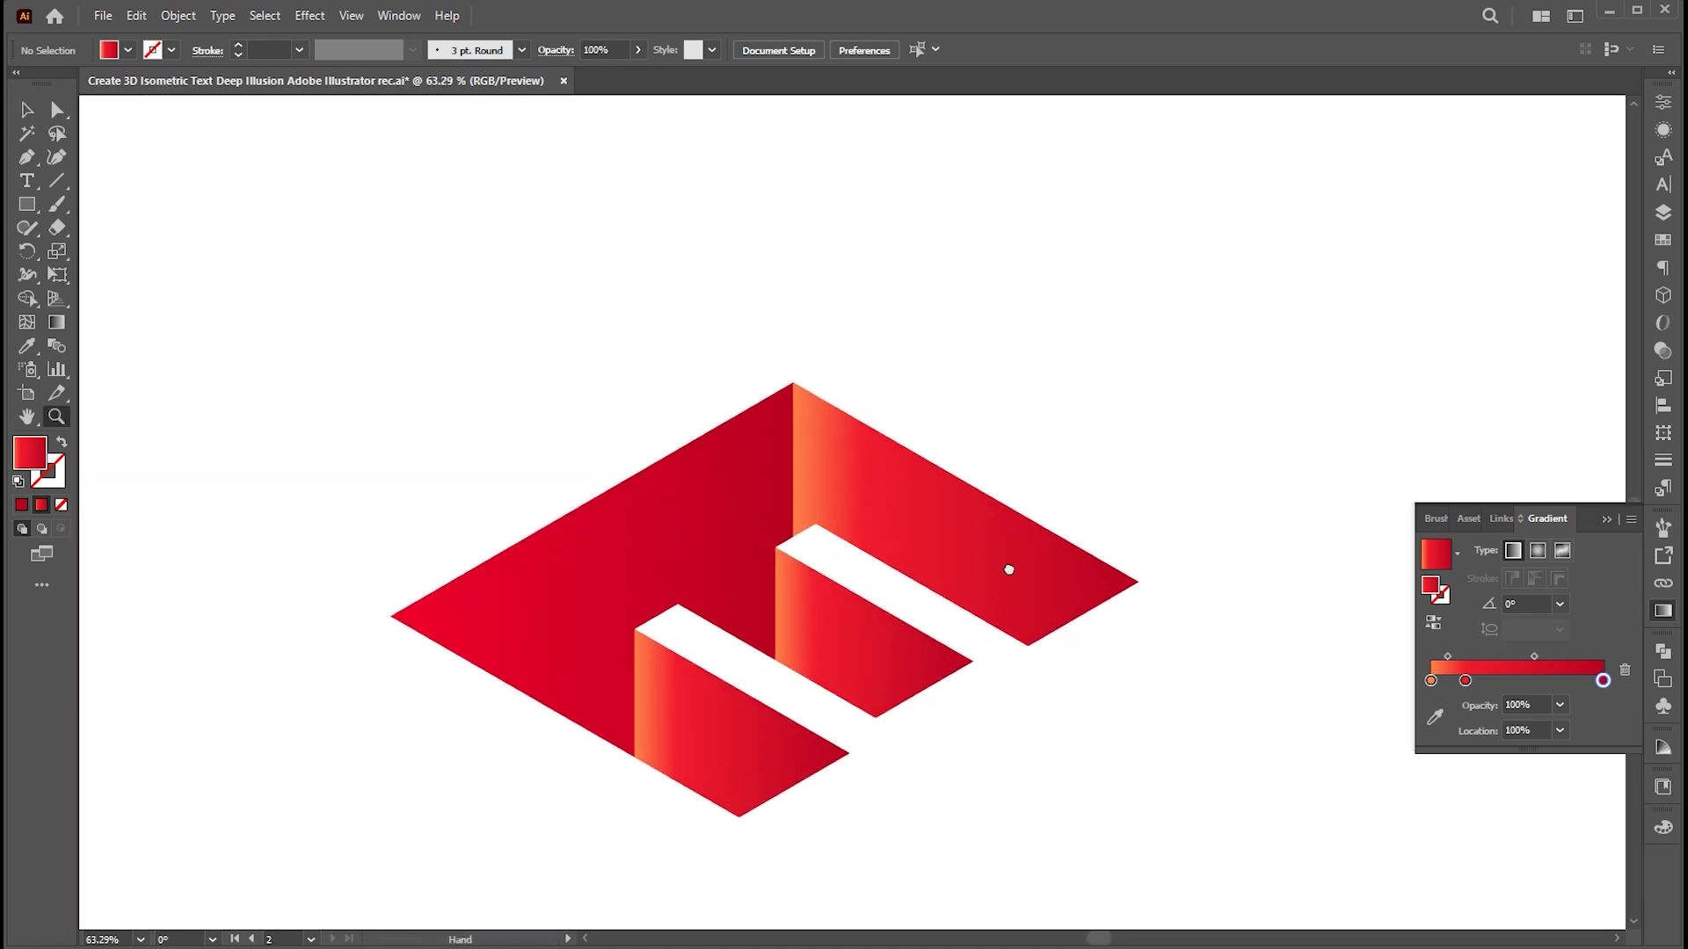